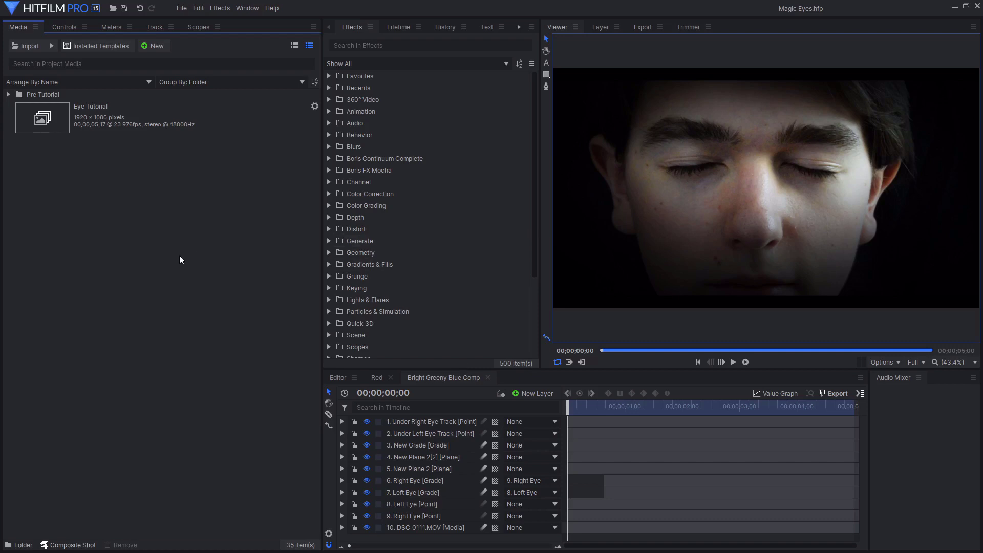
Open DSC_0111.MOV in the Trimmer and scrub it to 00;00;07;12 to watch the eyes open.
left_click(598, 408)
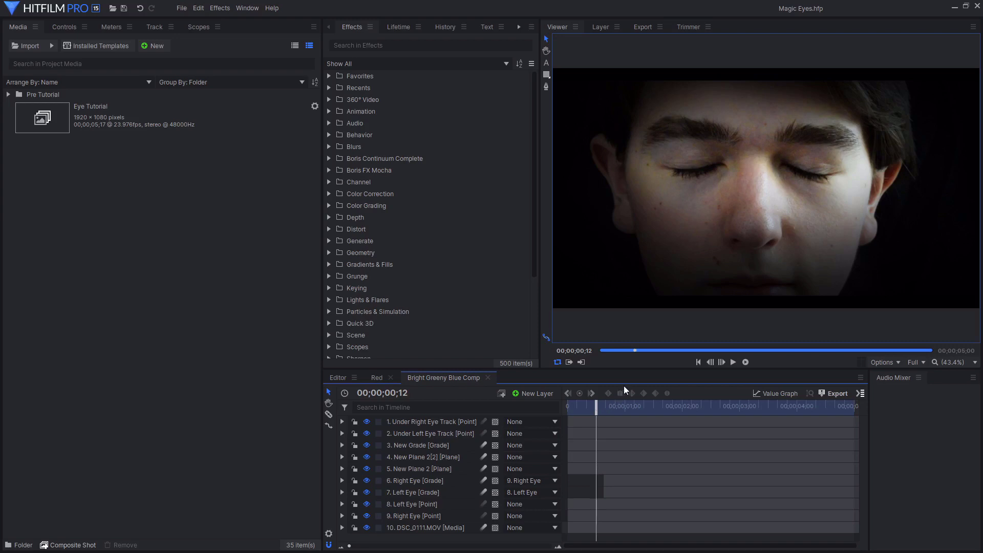
left_click(569, 406)
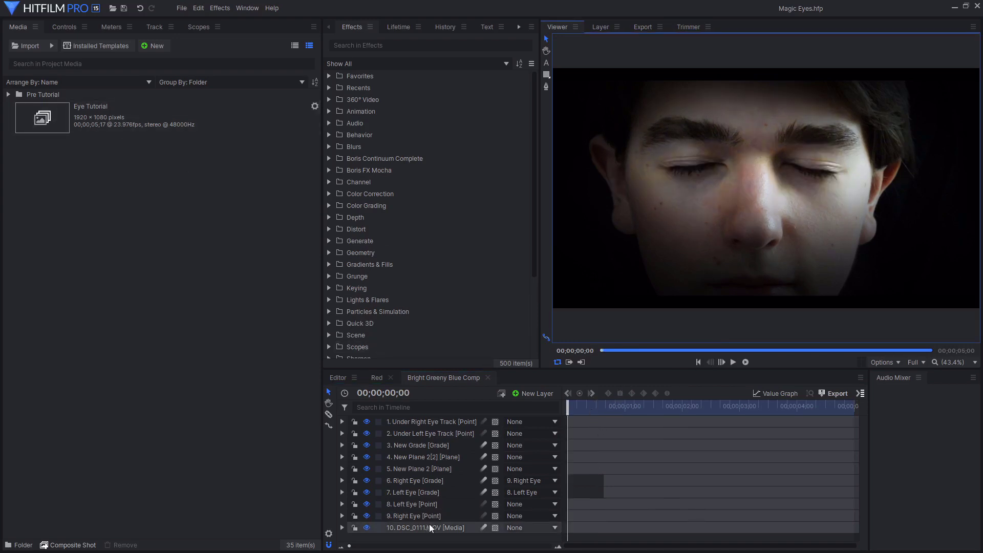
left_click(691, 27)
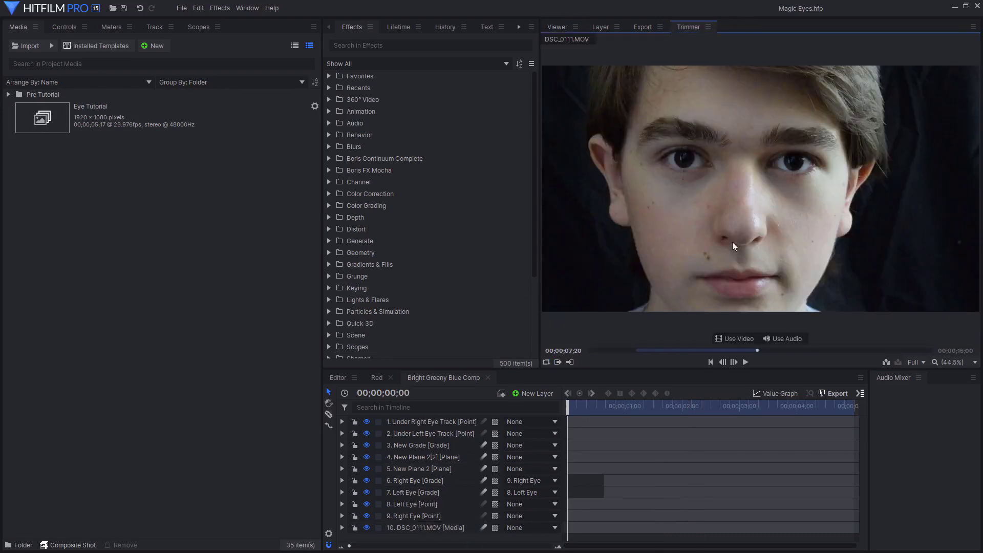
left_click_drag(670, 350, 757, 362)
left_click(746, 350)
left_click_drag(747, 351, 708, 351)
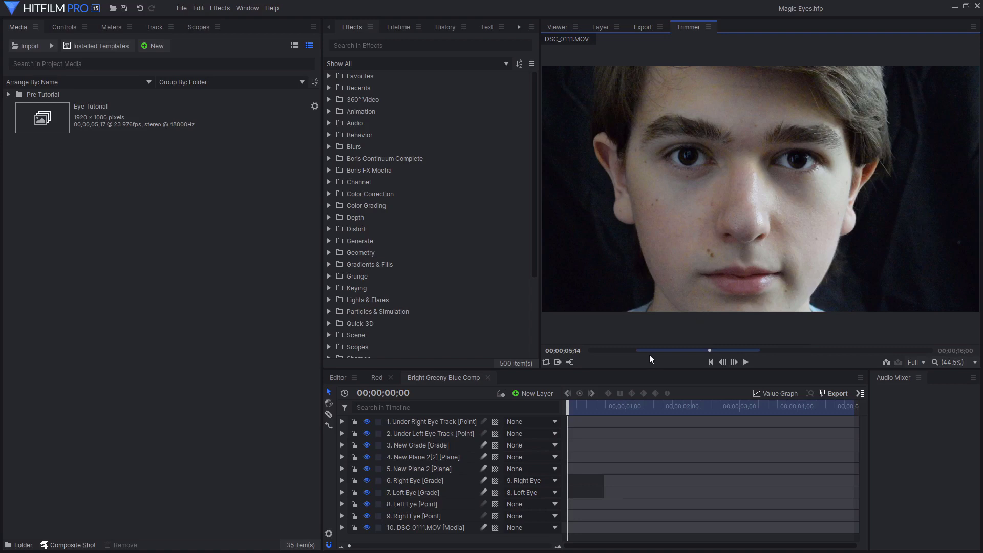
left_click_drag(644, 351, 749, 354)
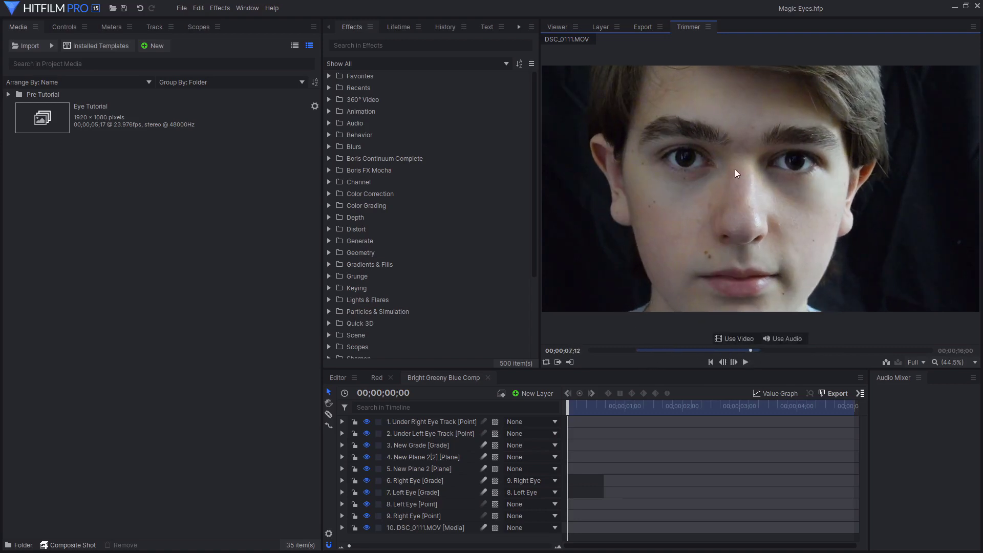
Create a new composite shot from DSC_0111.MOV and scrub it to about 1.5 seconds.
left_click(63, 546)
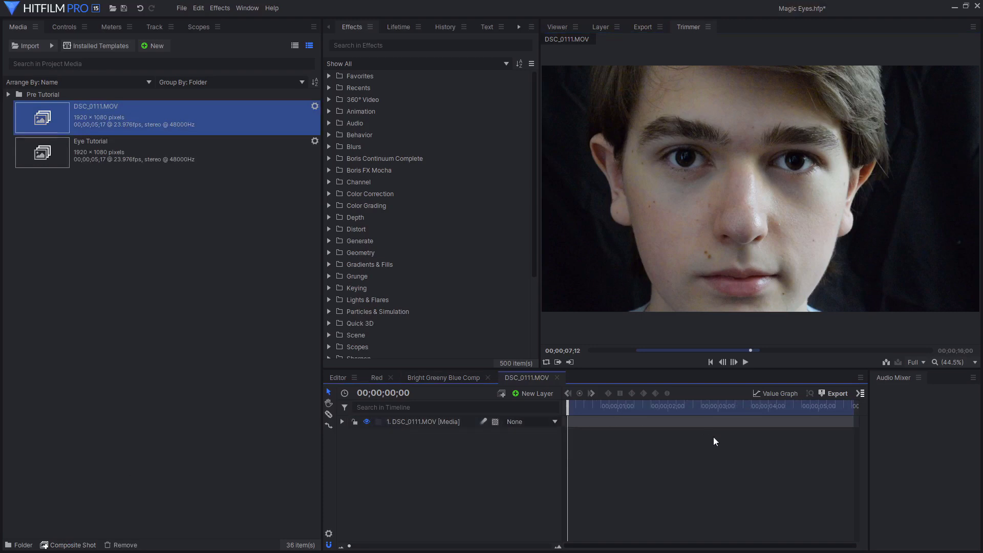
left_click(557, 26)
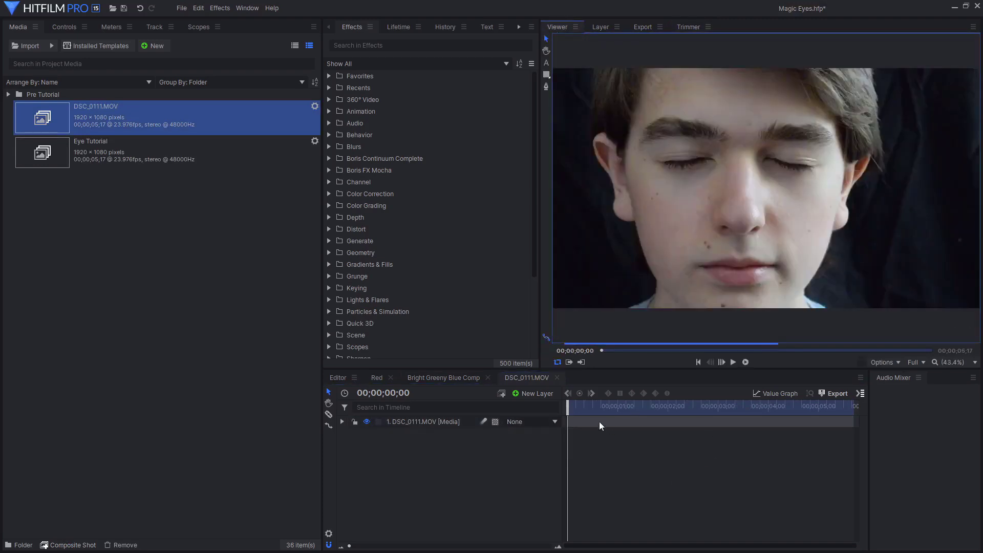
left_click_drag(598, 422, 774, 414)
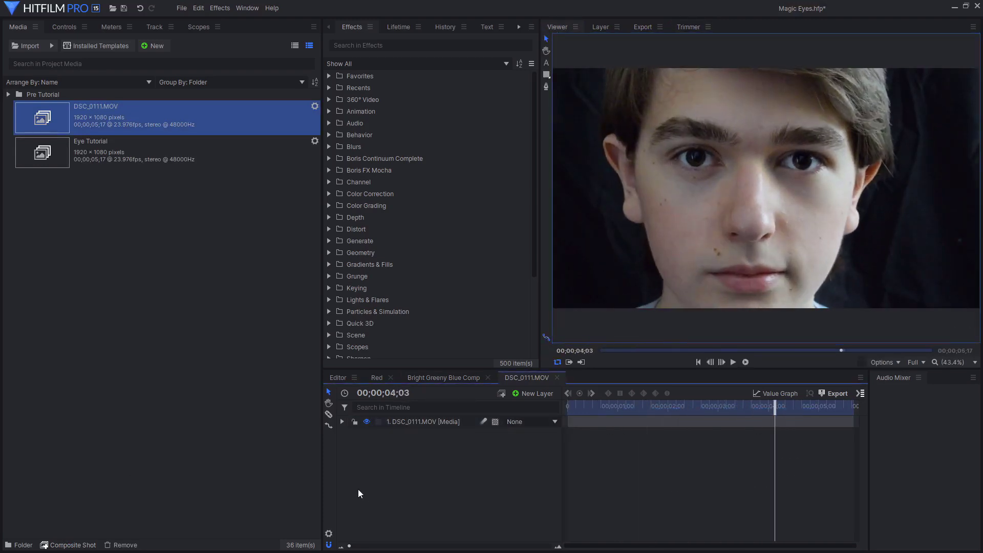
Rename the comp to Eye Tutorial Comp and expand the DSC_0111.MOV layer's properties.
left_click(329, 534)
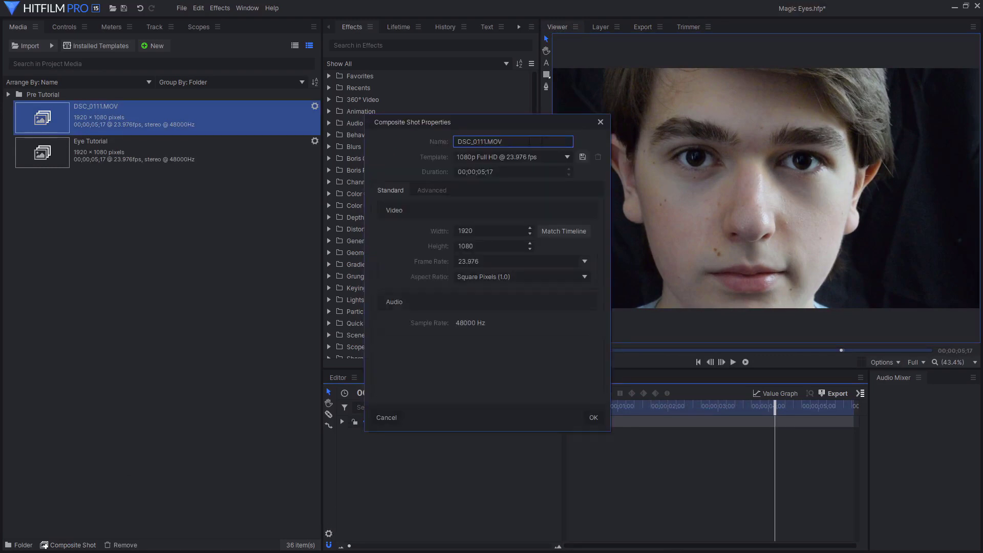
type("Eye Tutorial Comp")
left_click(593, 418)
left_click_drag(632, 405, 768, 413)
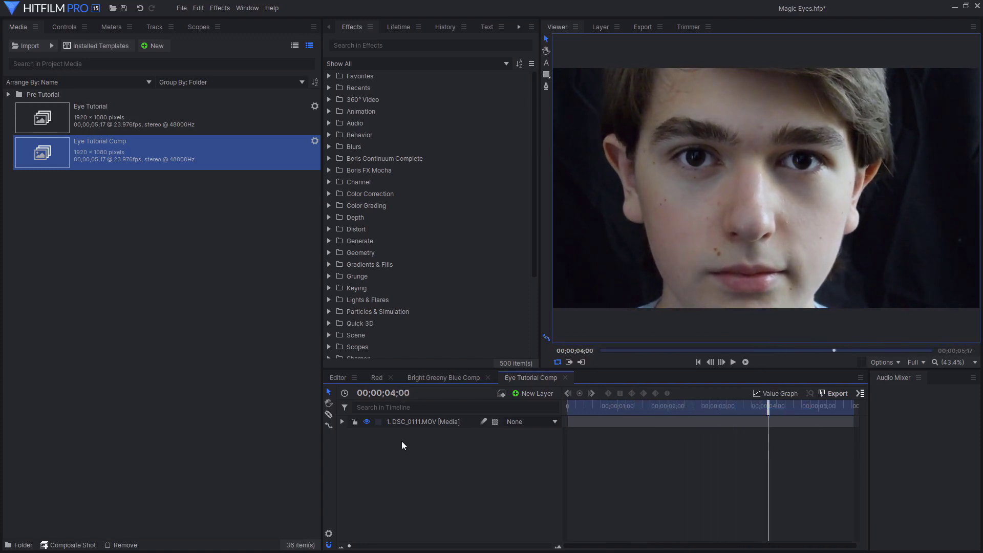
left_click(343, 421)
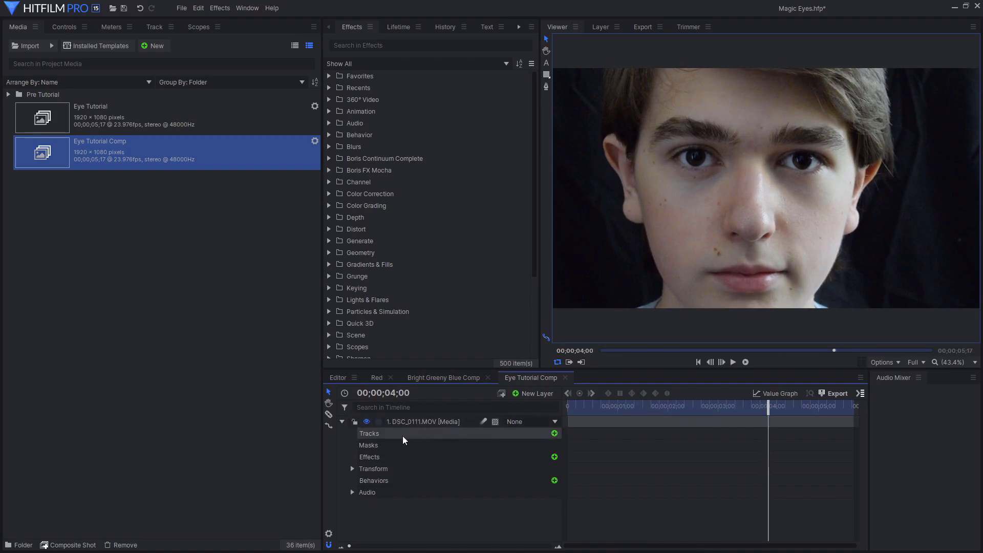
Add a point tracker to the footage and size its feature and search boxes on the left eye.
left_click(554, 434)
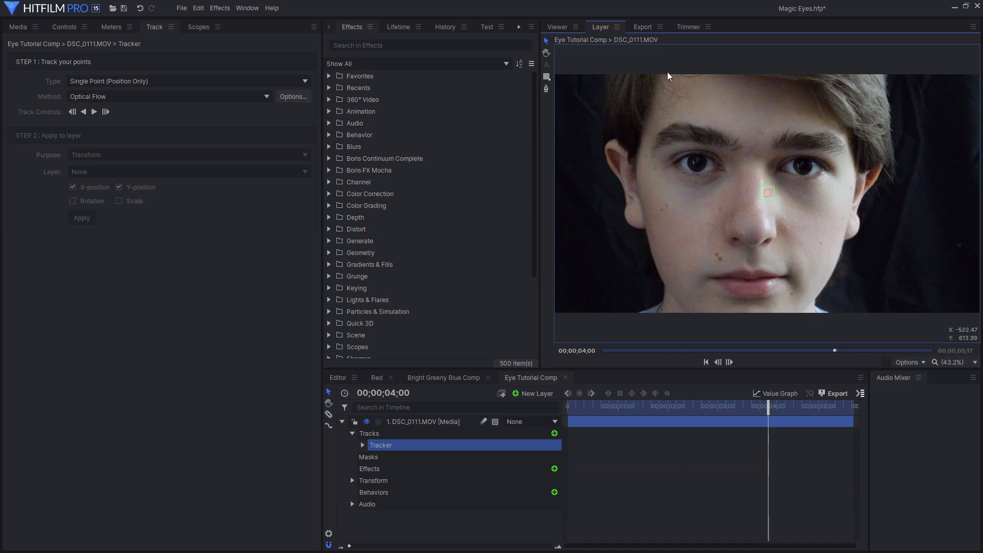
scroll(778, 193, "up", 3)
left_click_drag(761, 200, 633, 146)
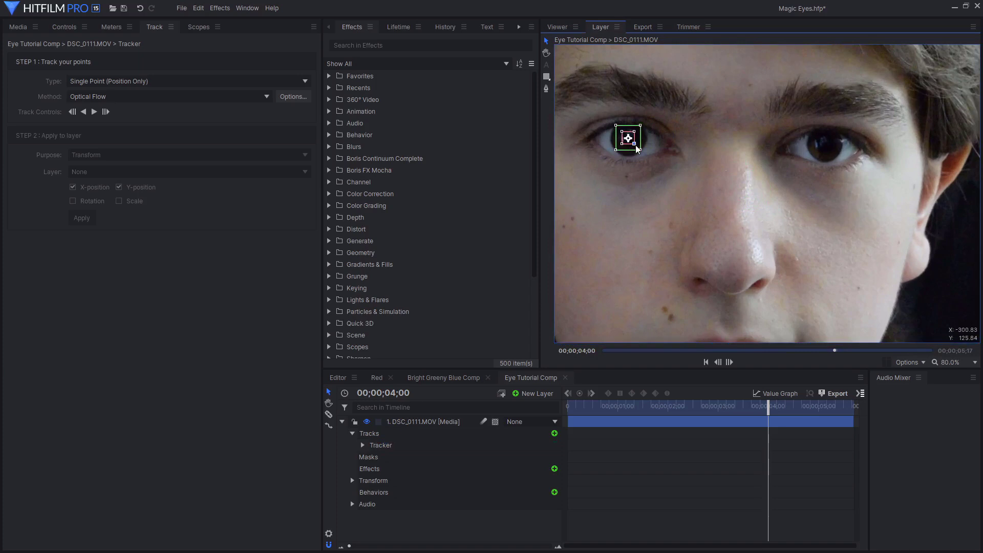
mouse_move(637, 147)
left_mouse_down()
mouse_move(665, 169)
mouse_move(637, 146)
left_mouse_up()
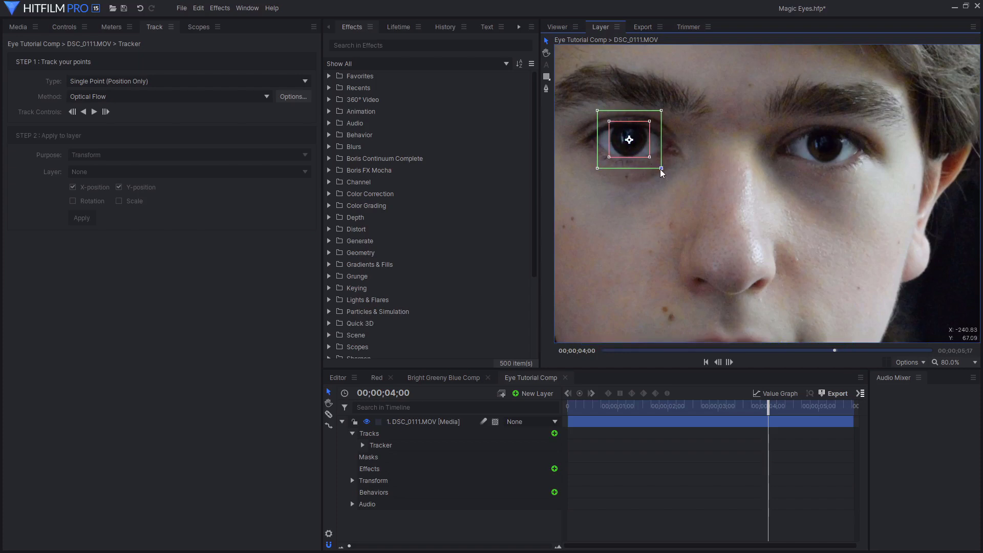
left_click_drag(661, 169, 665, 174)
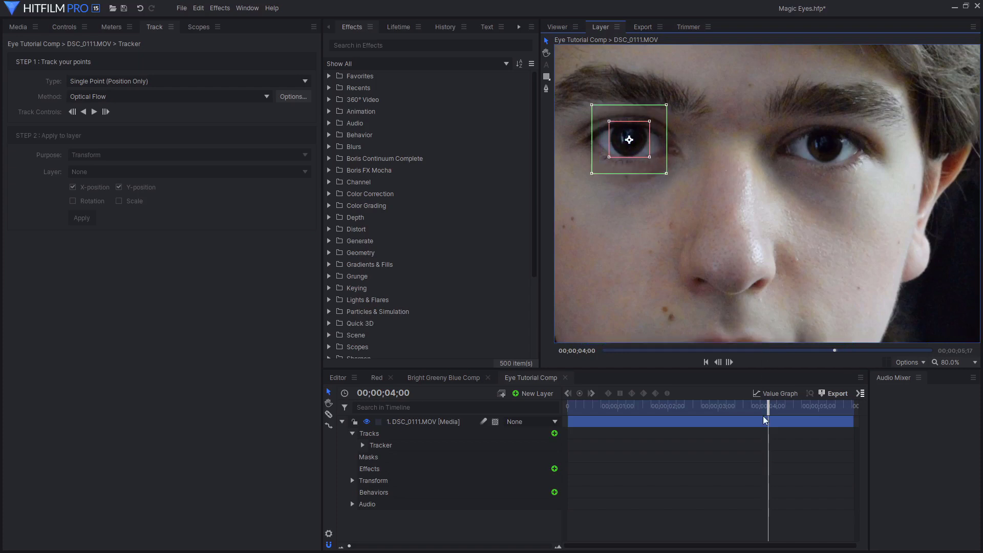
From the clip's end, recentre the tracker on the pupil and track backward to frame 13.
left_click_drag(768, 410, 852, 409)
left_click_drag(643, 158, 635, 162)
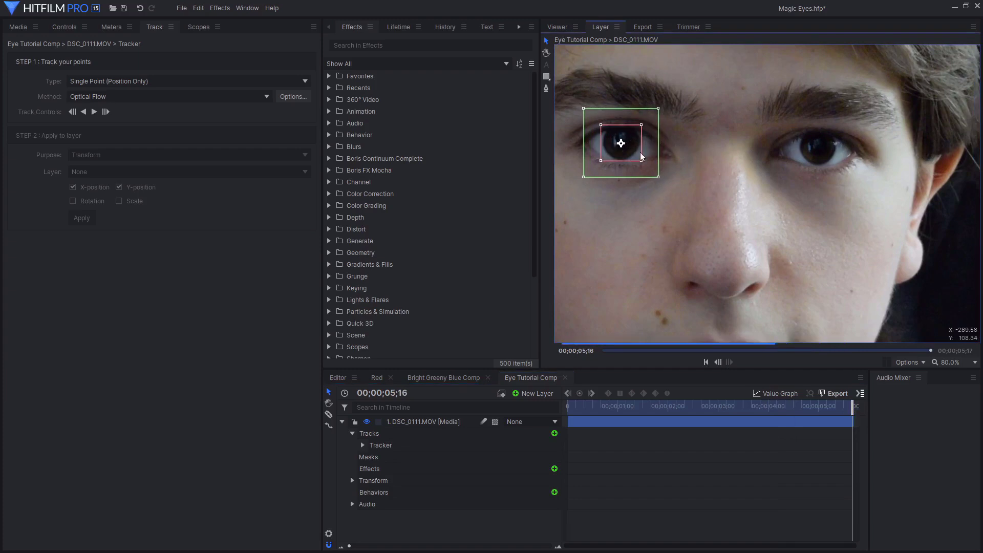
scroll(740, 201, "down", 2)
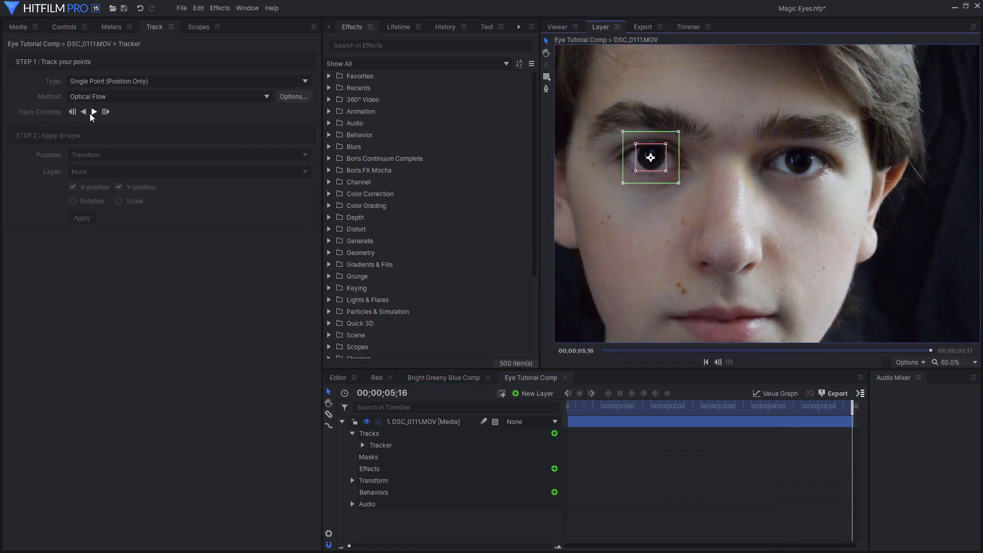
left_click(85, 113)
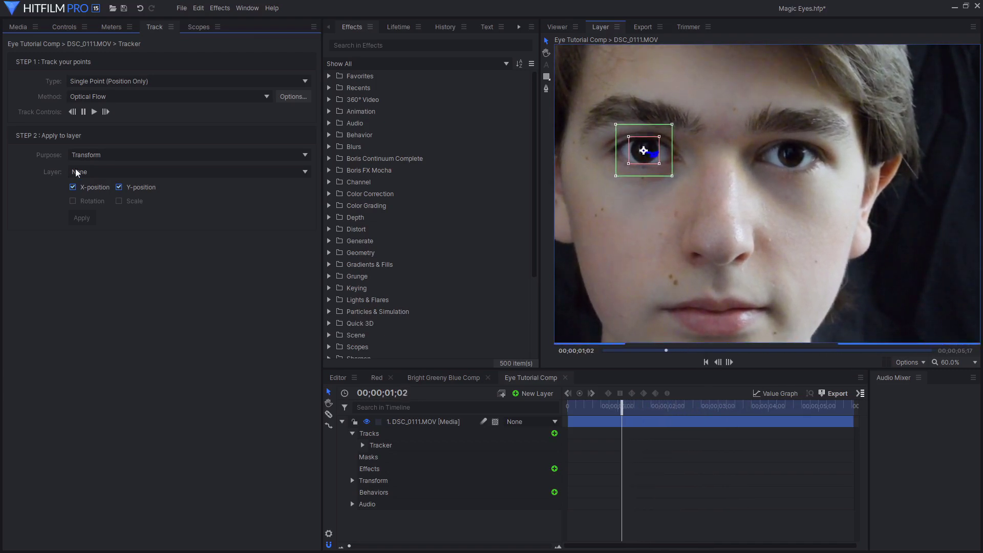
left_click(84, 112)
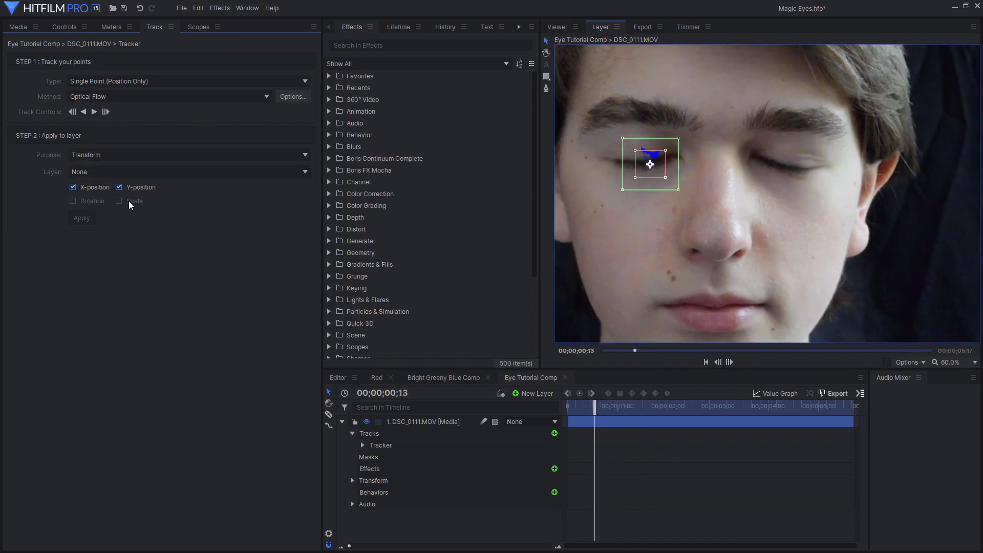
Add a new point layer named Left Eye Track.
left_click(530, 395)
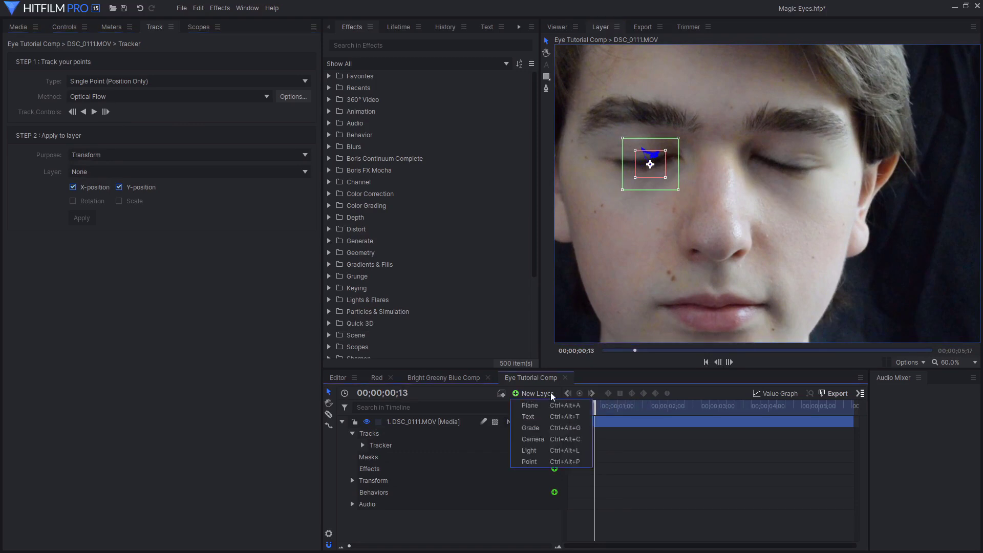
left_click(548, 459)
type("Left Eye Track")
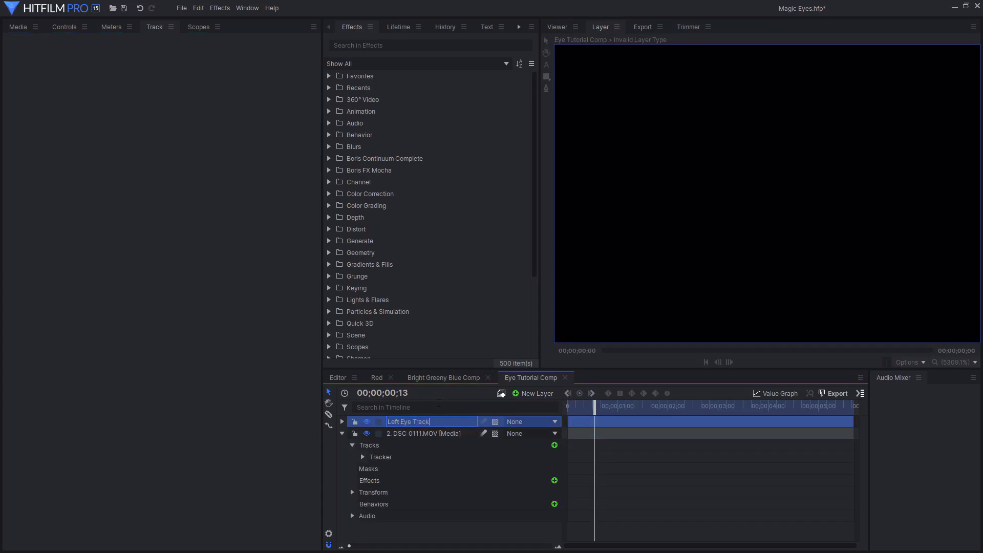
key("Return")
Apply the left-eye track to Left Eye Track, then add a second tracker to the footage.
left_click(403, 455)
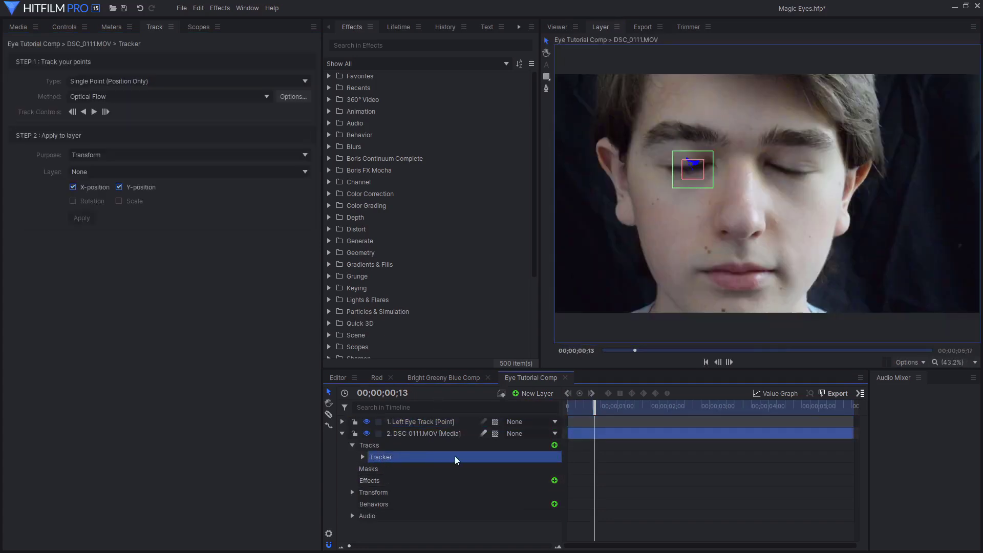
left_click(91, 170)
left_click(90, 197)
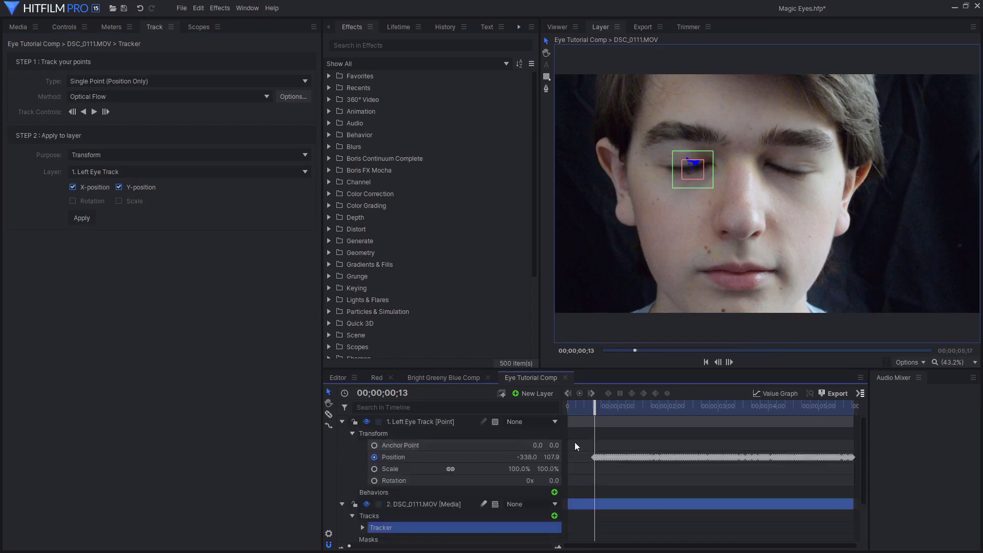
left_click(352, 433)
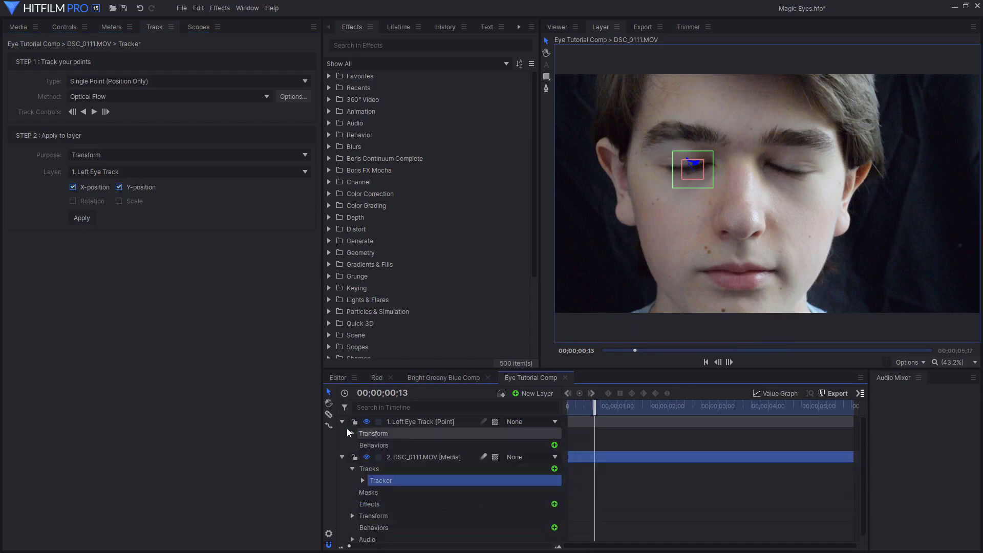
left_click(342, 421)
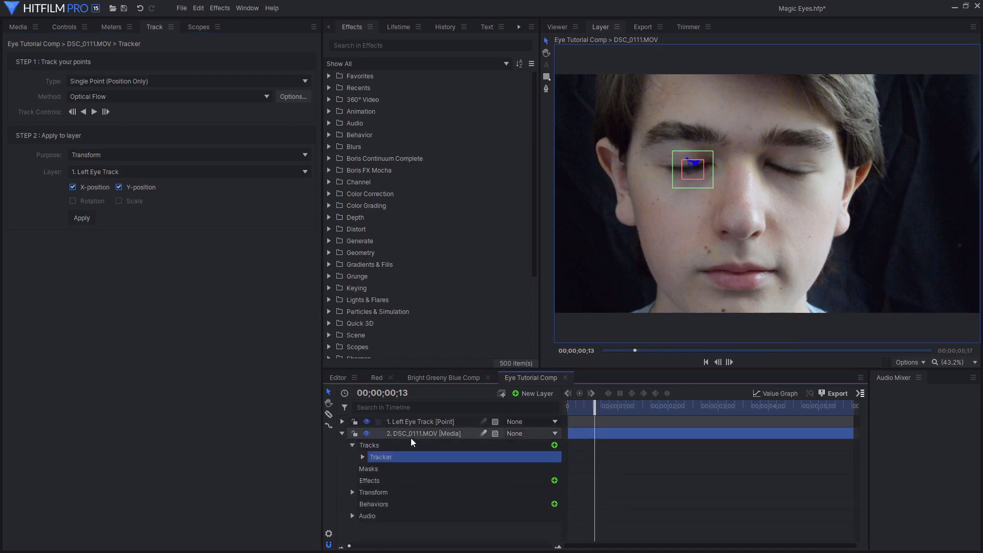
left_click(554, 445)
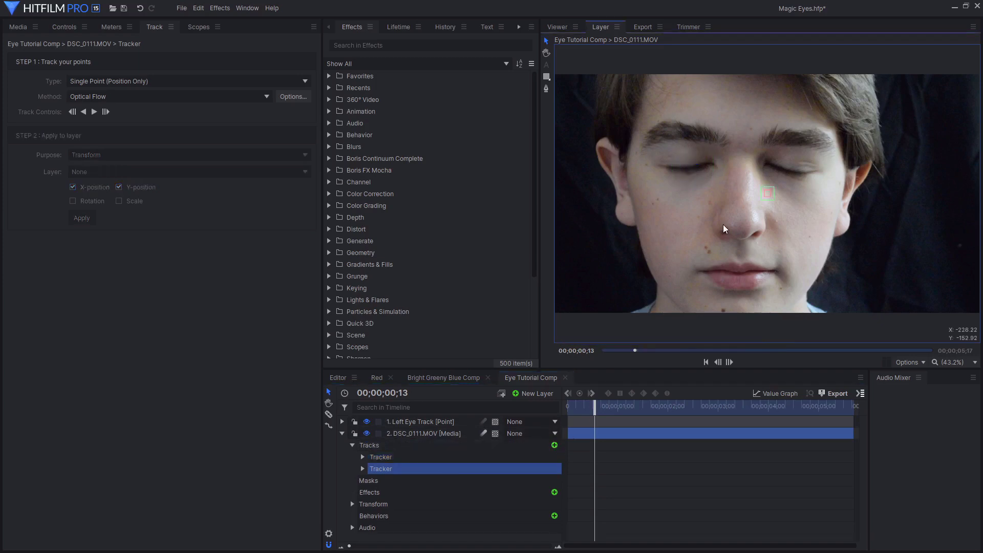
Place the second tracker on the right eye at the clip end and track backward toward the start.
left_click_drag(653, 404, 852, 405)
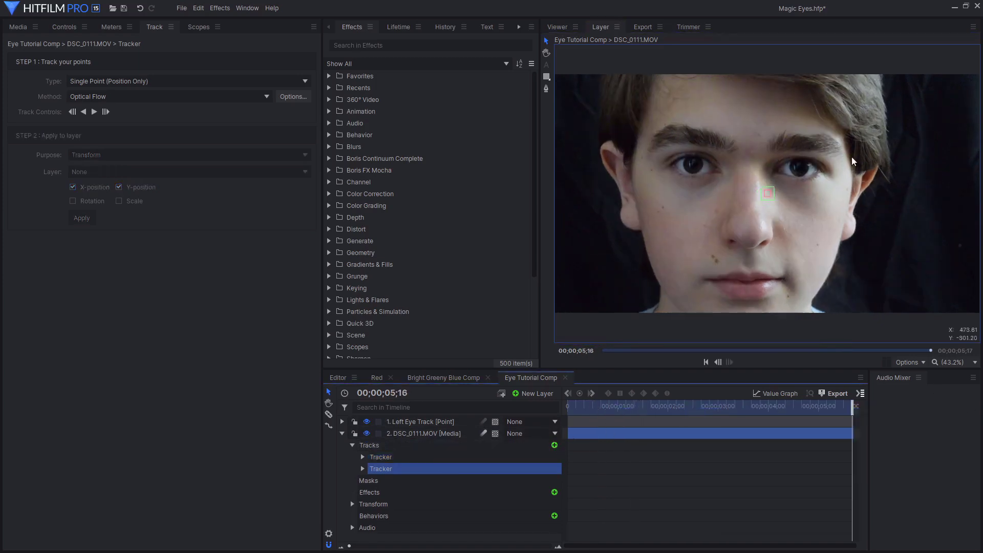
scroll(760, 213, "up", 3)
left_click_drag(723, 254, 787, 209)
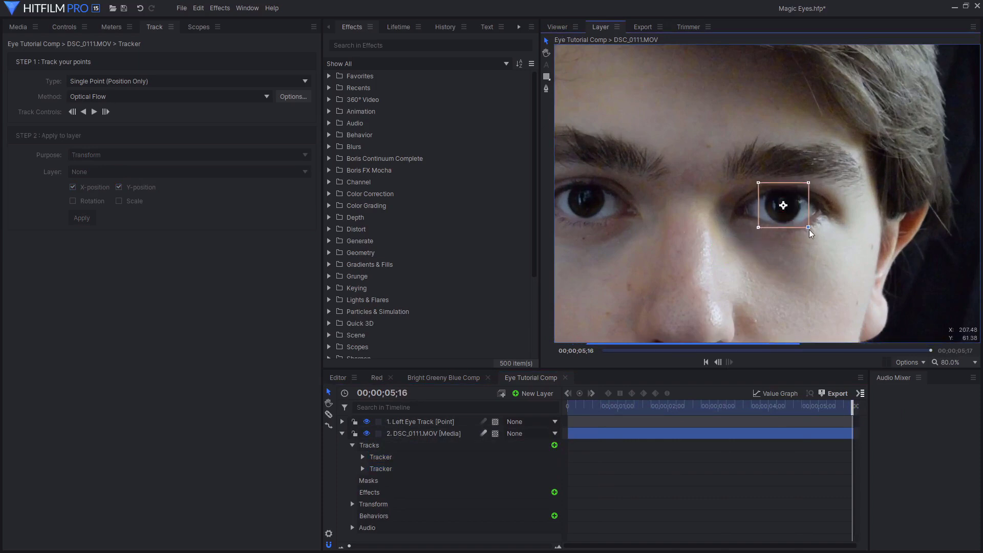
left_click_drag(809, 229, 800, 224)
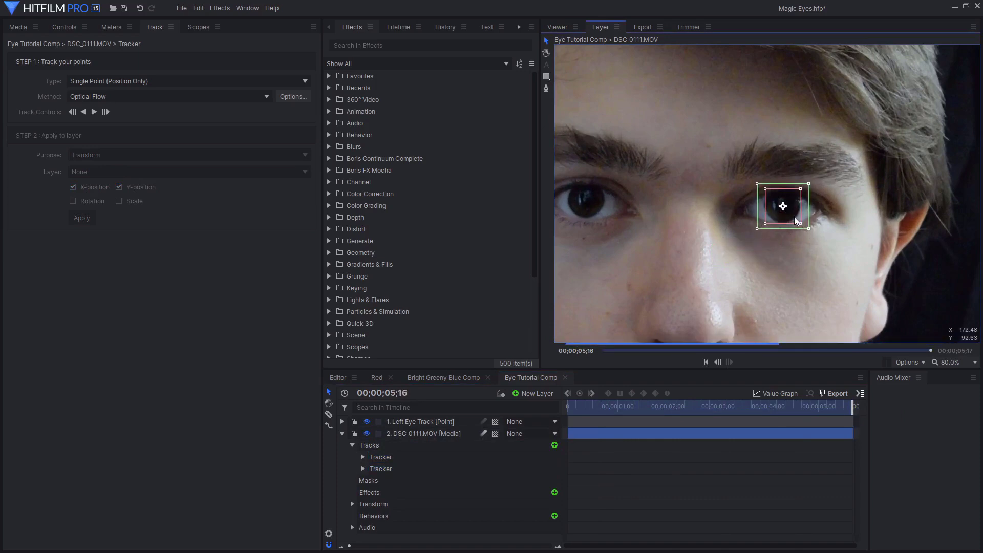
left_click_drag(808, 229, 822, 241)
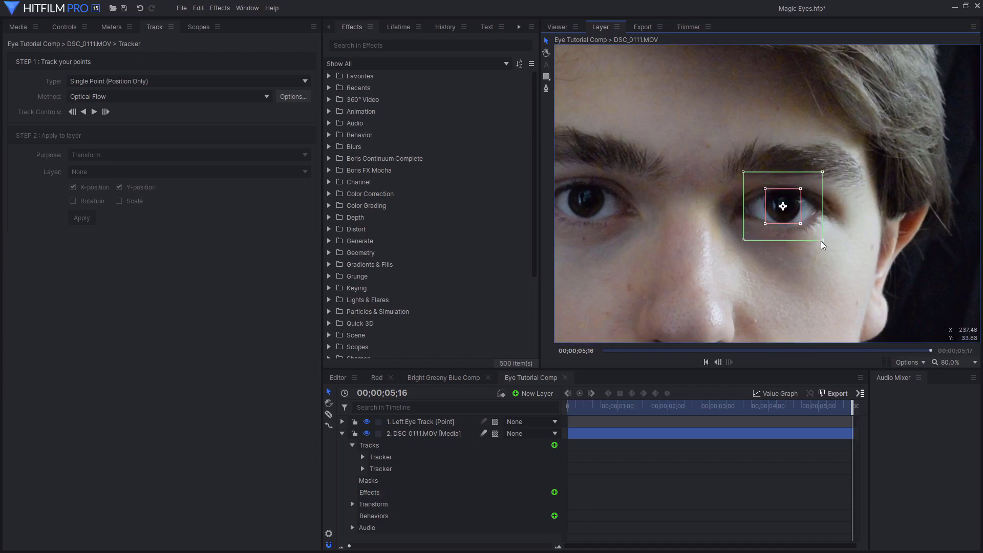
left_click(84, 111)
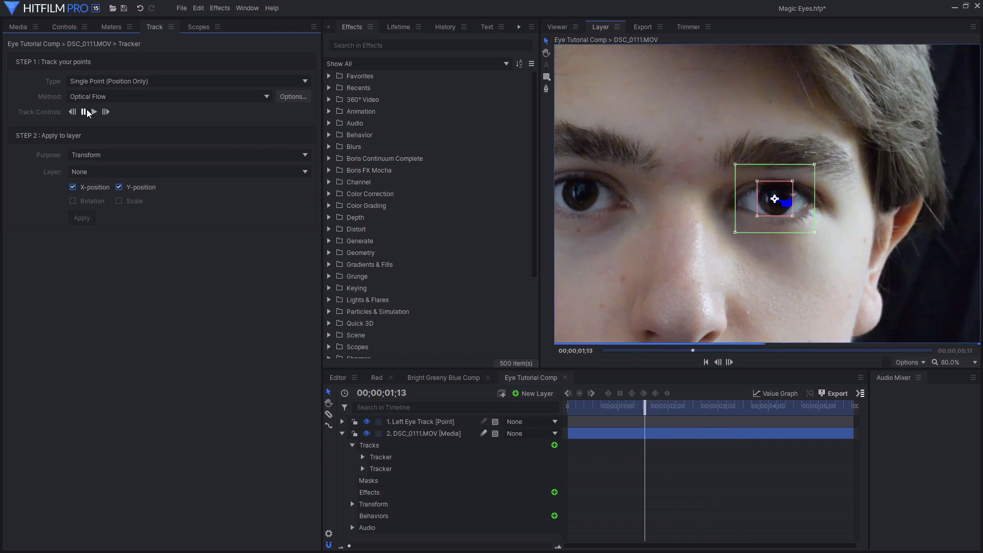
left_click(84, 111)
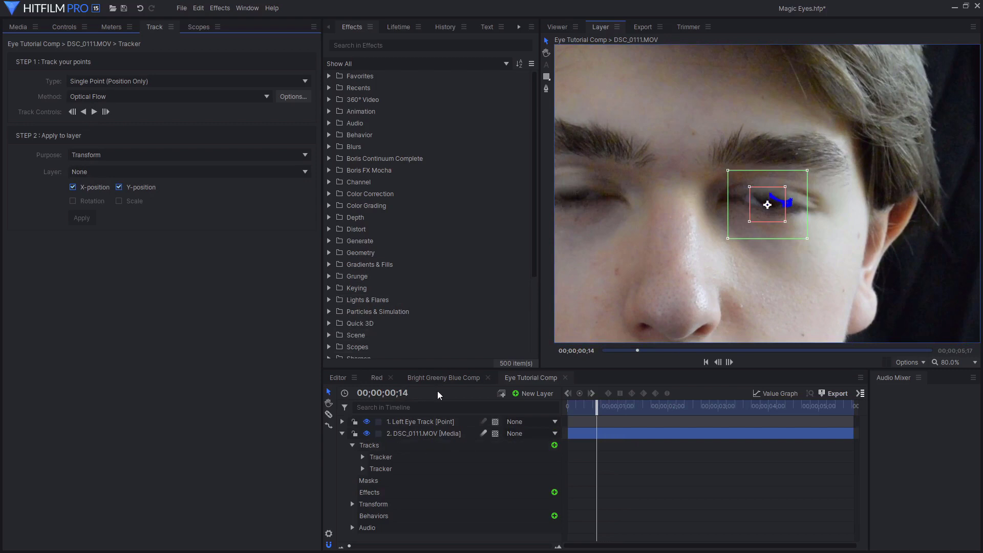
Add a new point layer named Right Eye Track.
left_click(541, 395)
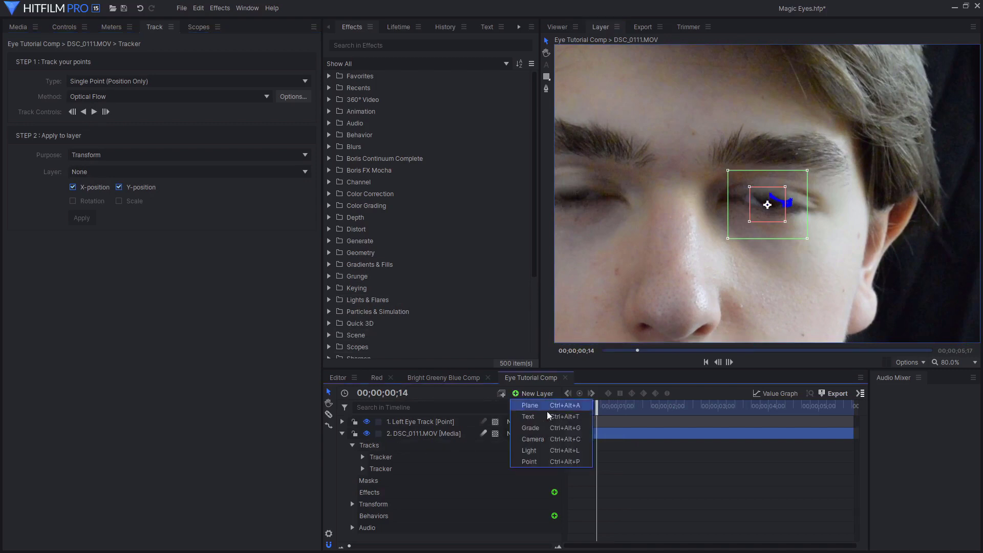
left_click(542, 460)
double_click(444, 424)
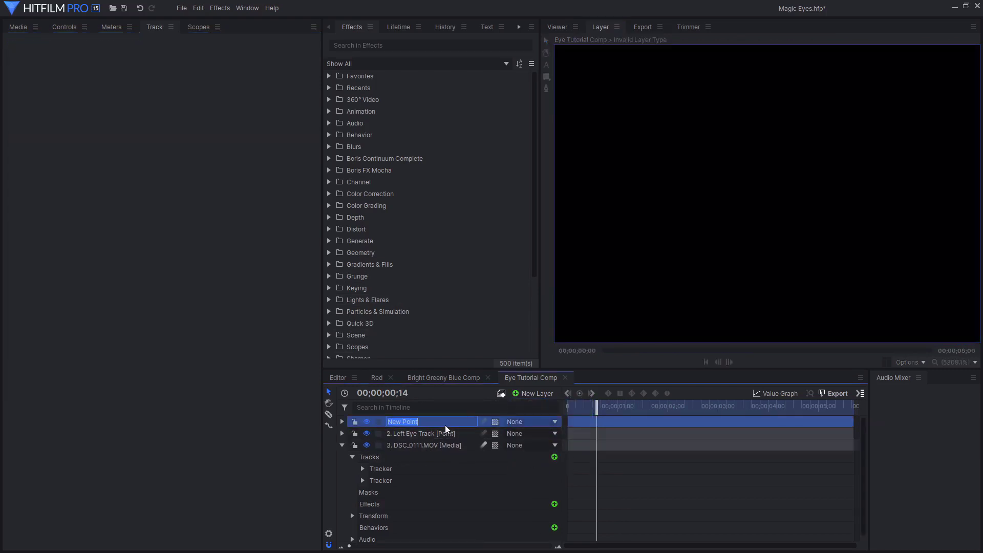
type("Right Eye Track")
key("Return")
Apply the second tracker's data to the Right Eye Track layer.
left_click(412, 472)
left_click(407, 480)
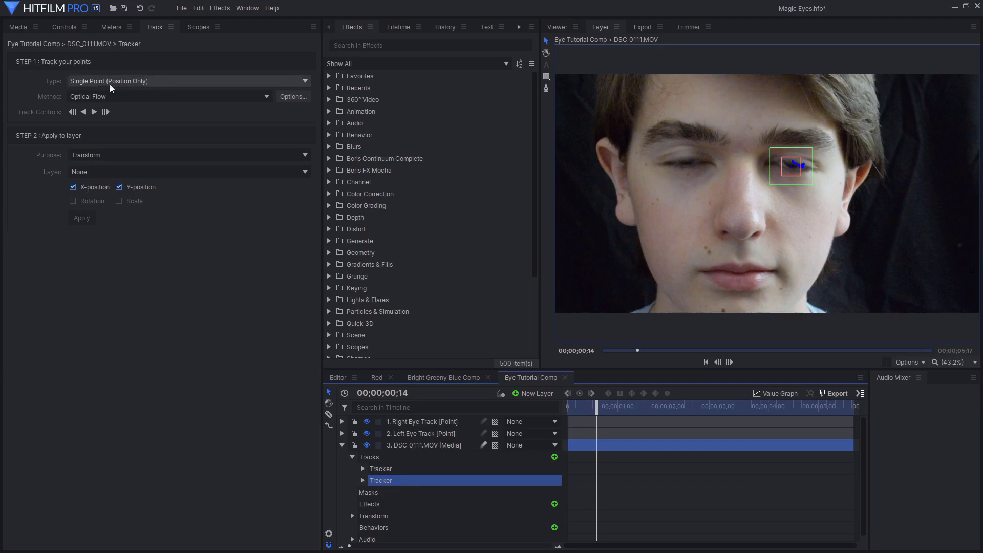
left_click(108, 169)
left_click(116, 200)
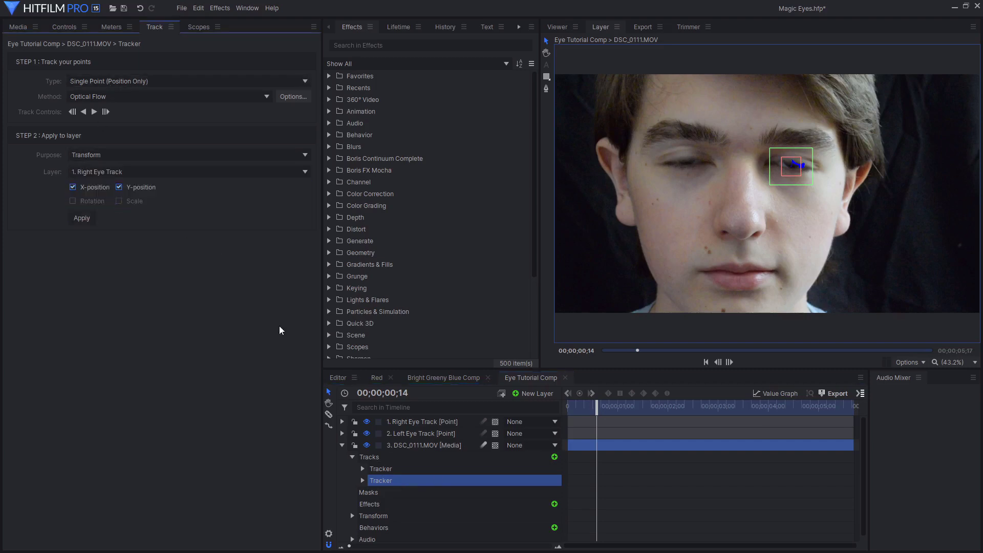
left_click(87, 224)
Select both eye track layers and scrub the comp Viewer to check the track points follow the eyes.
left_click(446, 433)
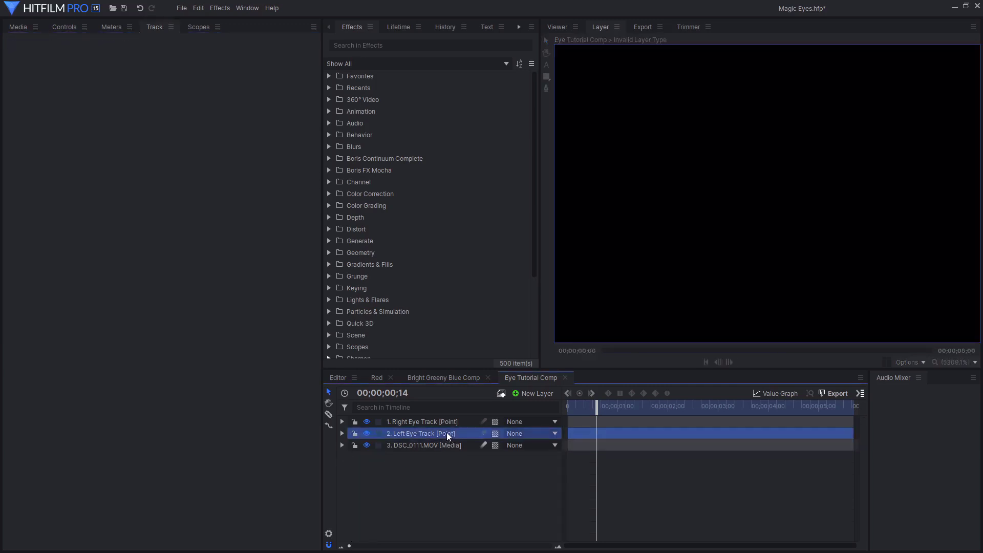
left_click(451, 421, "ctrl")
left_click(557, 26)
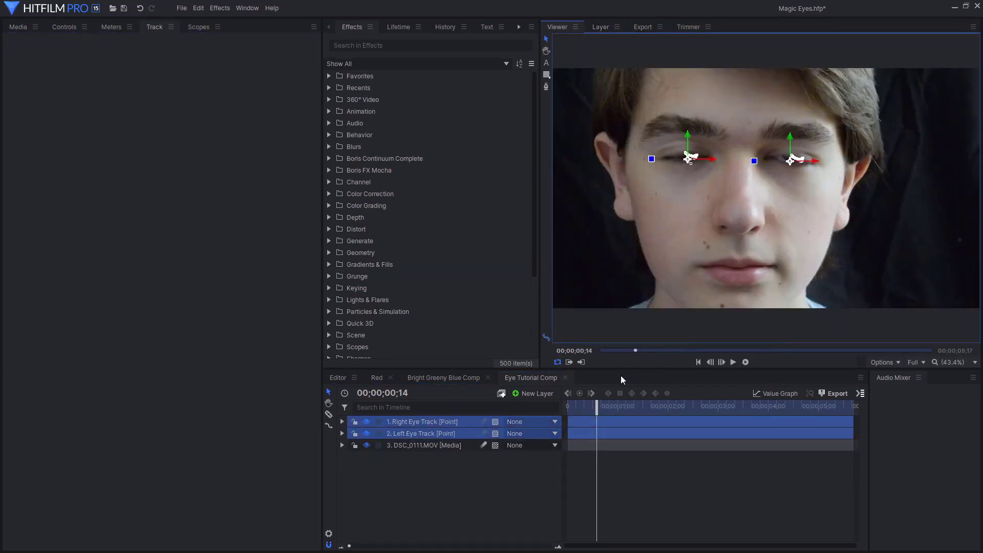
left_click_drag(596, 406, 873, 424)
left_click(539, 491)
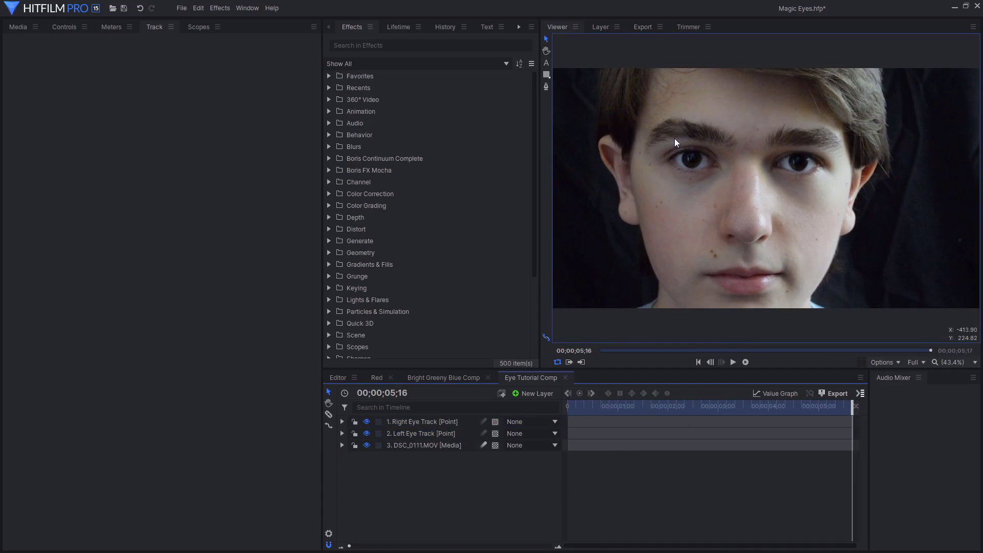
Set the Viewer zoom to Scale to Fit and move the playhead to 00;00;04;06.
scroll(674, 138, "up", 4)
scroll(713, 168, "up", 3)
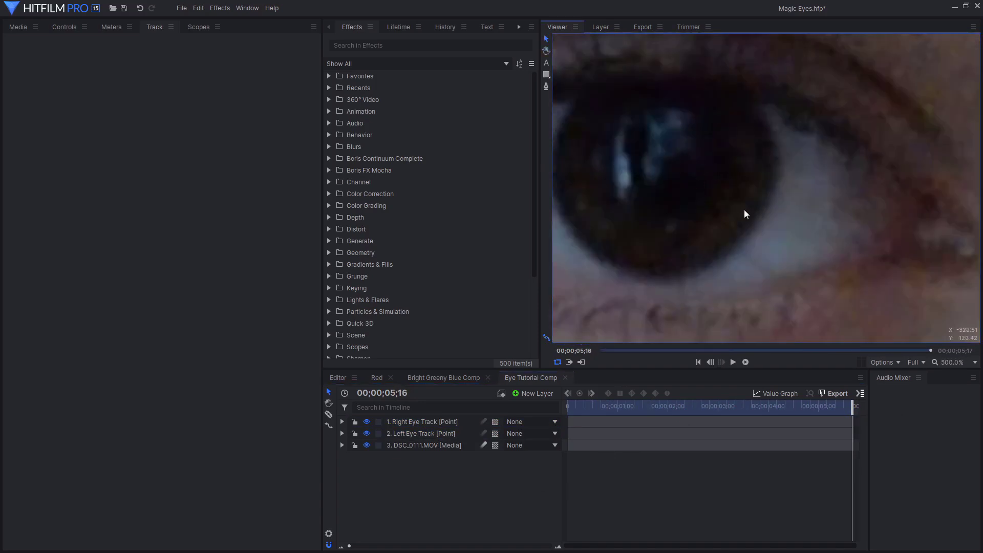
scroll(752, 220, "down", 5)
left_click(948, 362)
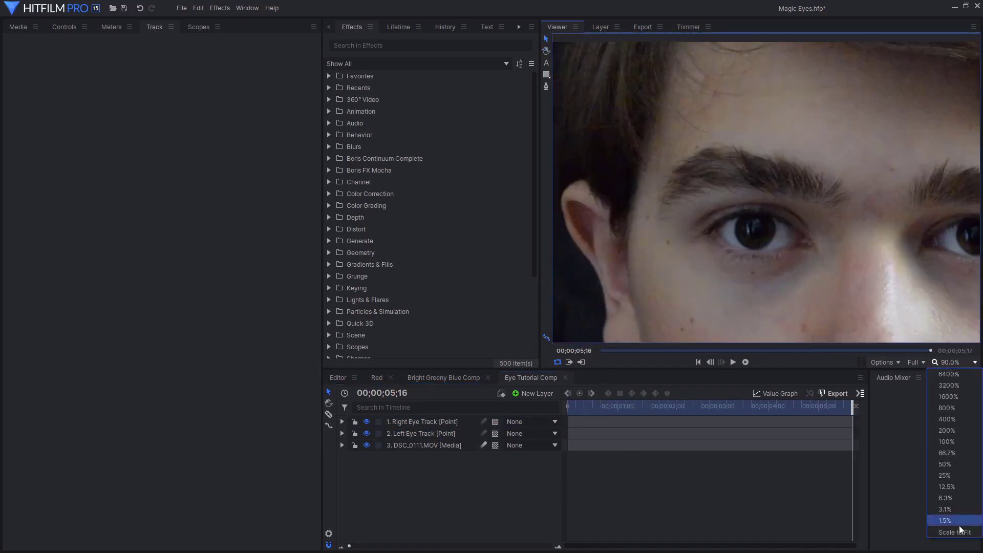
left_click(960, 532)
left_click(965, 370)
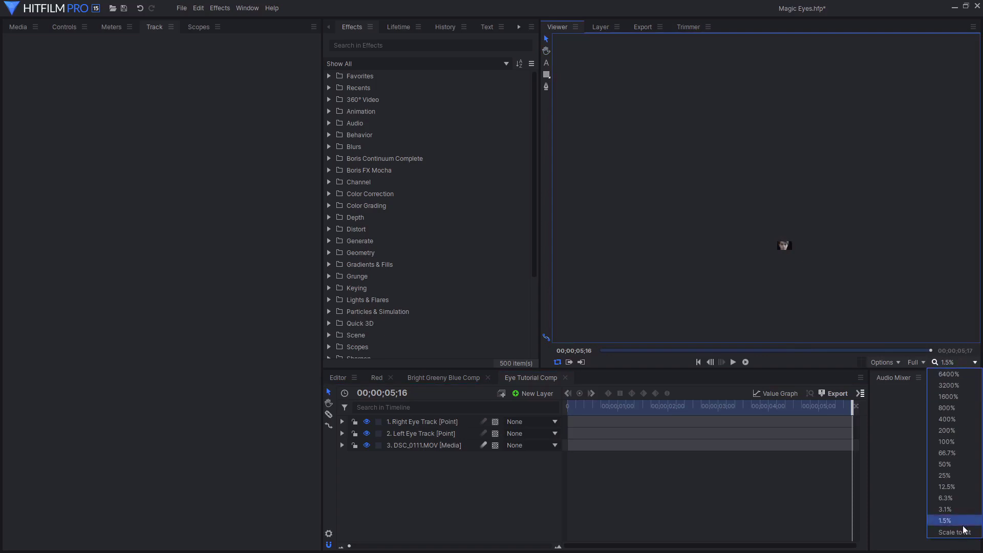
left_click(946, 520)
left_click(960, 368)
left_click(953, 533)
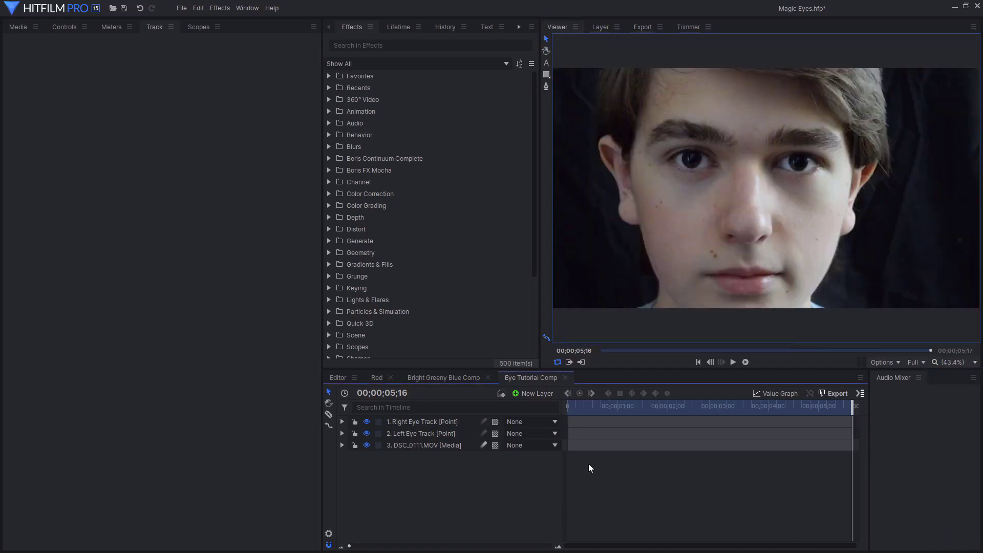
left_click_drag(803, 407, 853, 406)
Add a New Grade layer at the top of Eye Tutorial Comp.
left_click(540, 395)
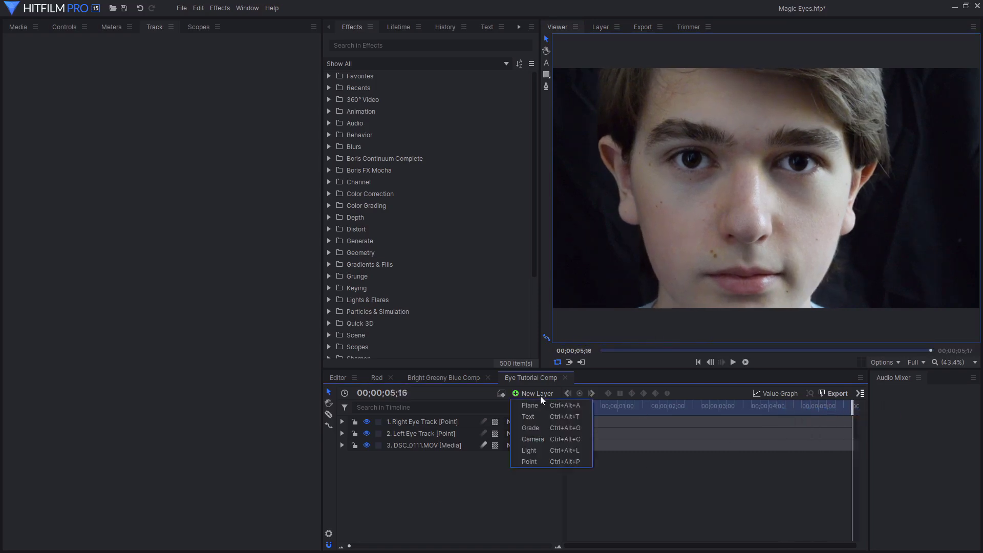
left_click(551, 427)
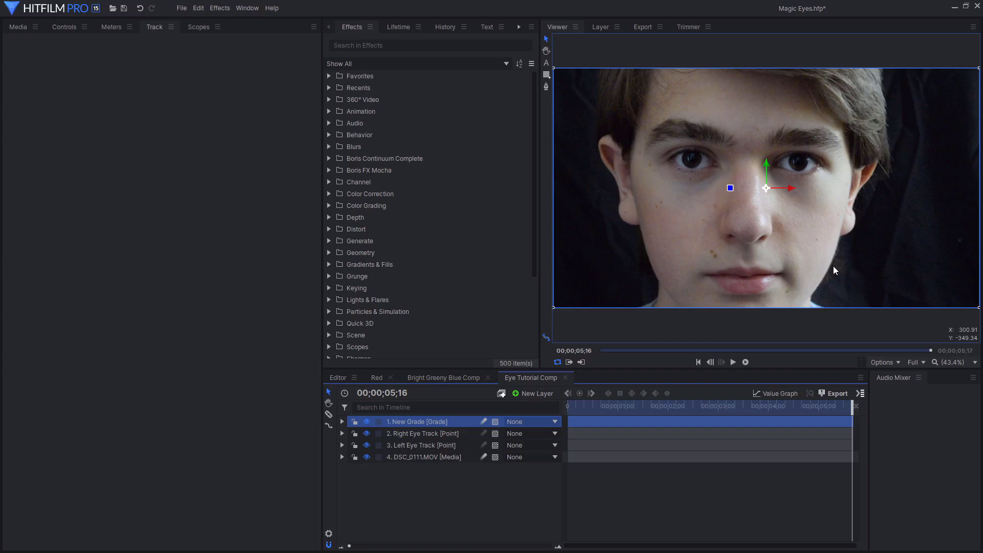
Rename the grade layer to Left Eye and set its parent to 3. Left Eye Track.
double_click(447, 423)
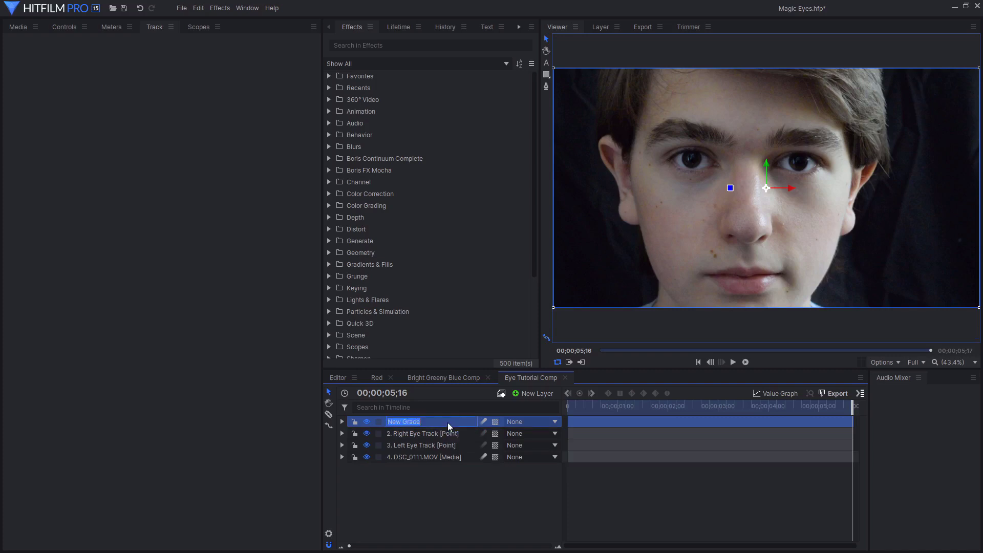
type("Left Eye")
key("Return")
left_click(549, 423)
left_click(567, 465)
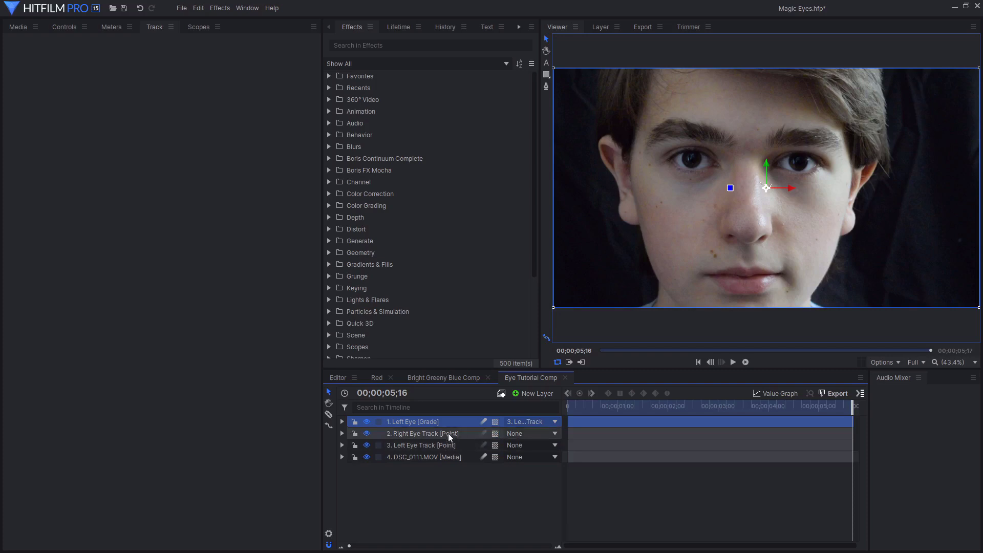
right_click(433, 420)
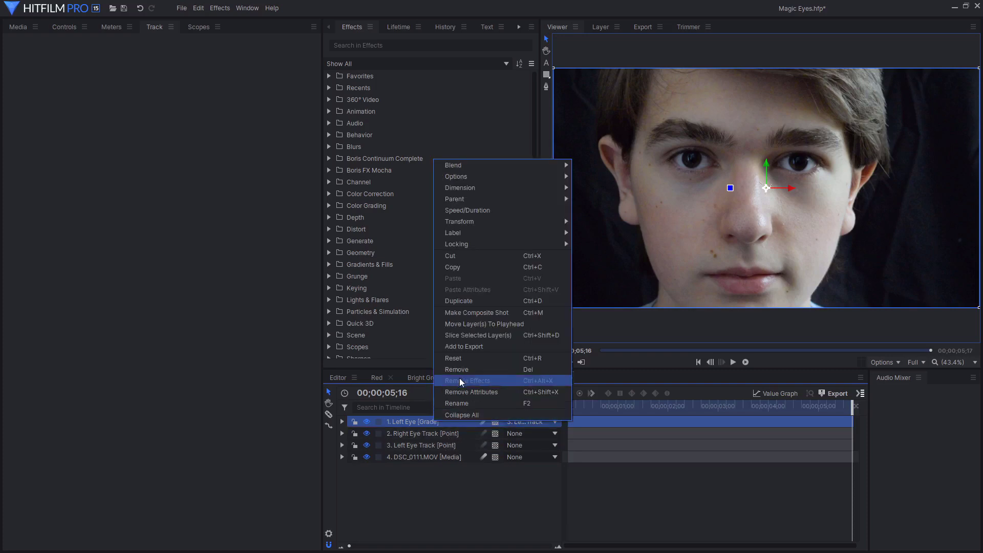
Reset the Left Eye grade layer onto the tracked eye and move the playhead to 00;00;02;08.
left_click(460, 358)
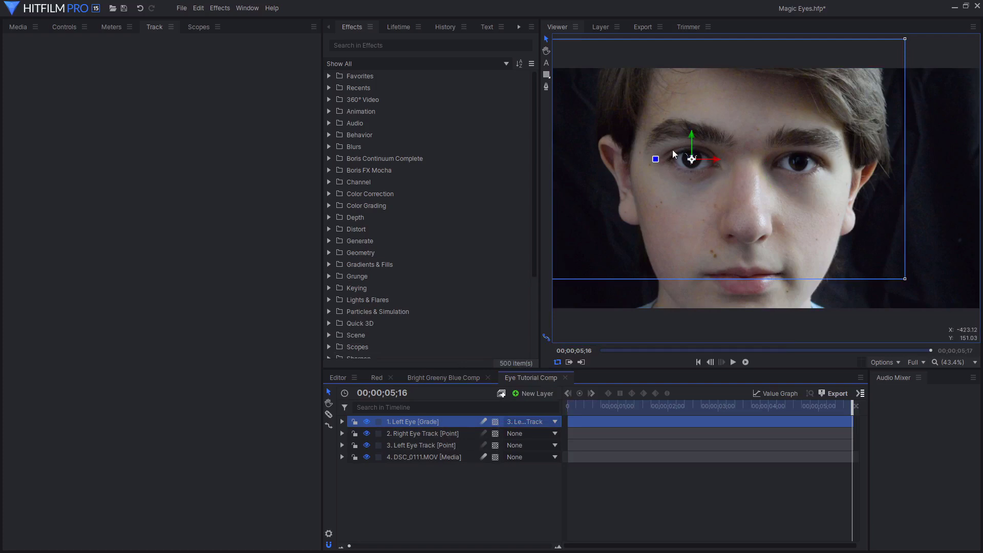
scroll(711, 143, "up", 4)
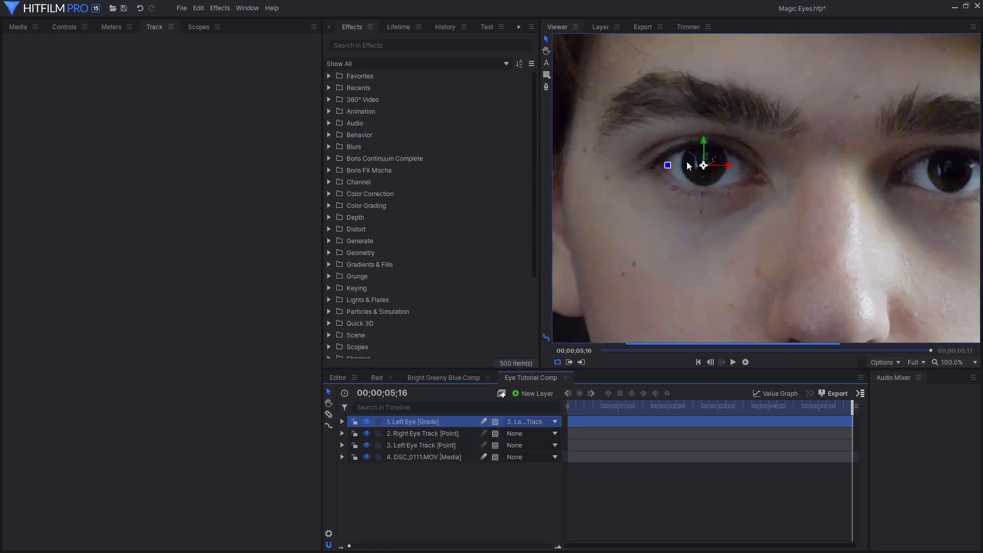
left_click(445, 442)
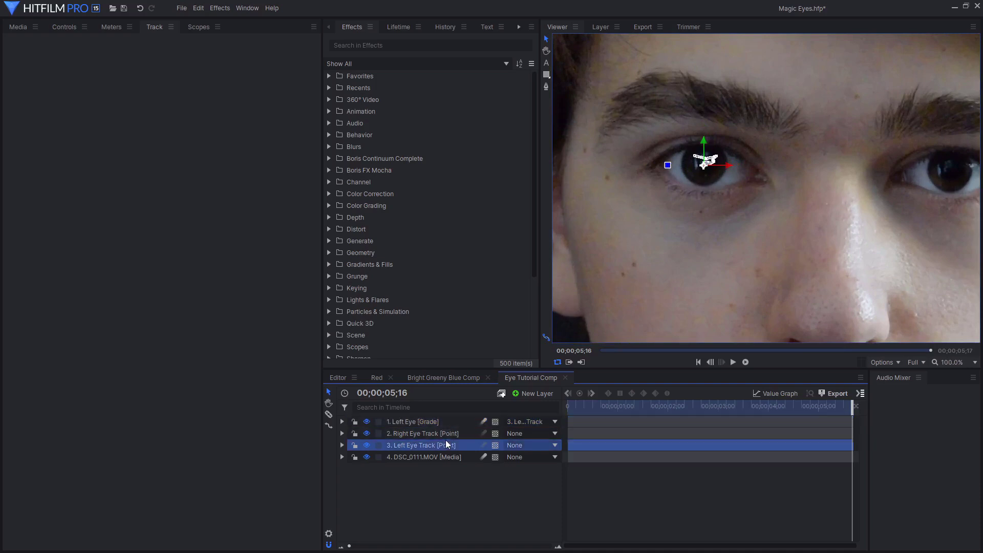
left_click(439, 423)
left_click_drag(750, 411, 852, 411)
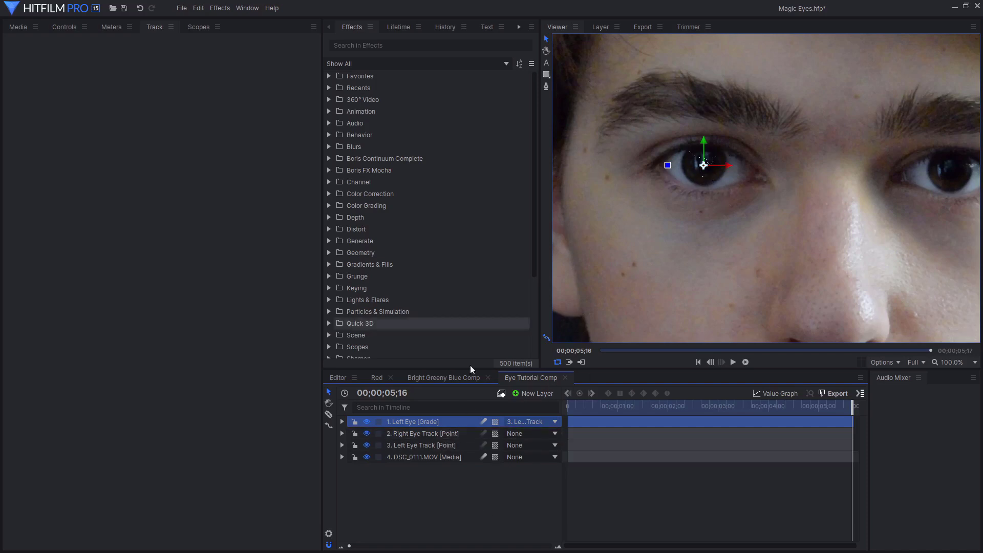
Draw an ellipse mask as a circle around the left pupil on the Left Eye grade layer.
left_click(548, 81)
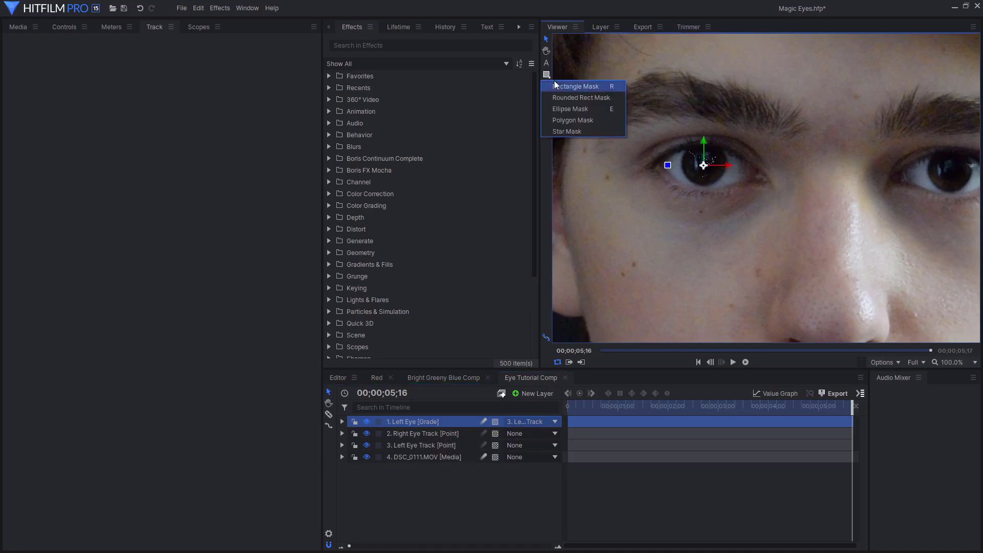
left_click(547, 75)
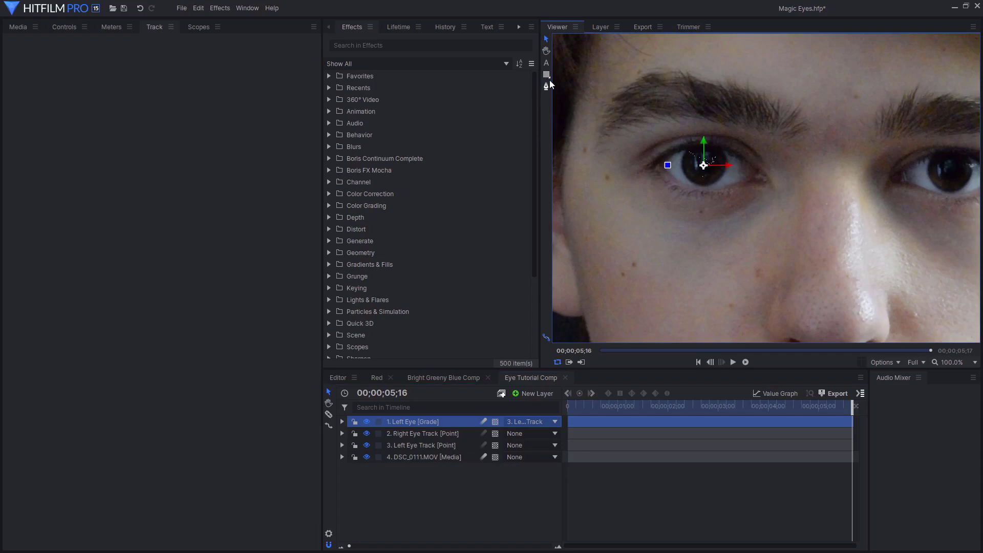
left_click(547, 76)
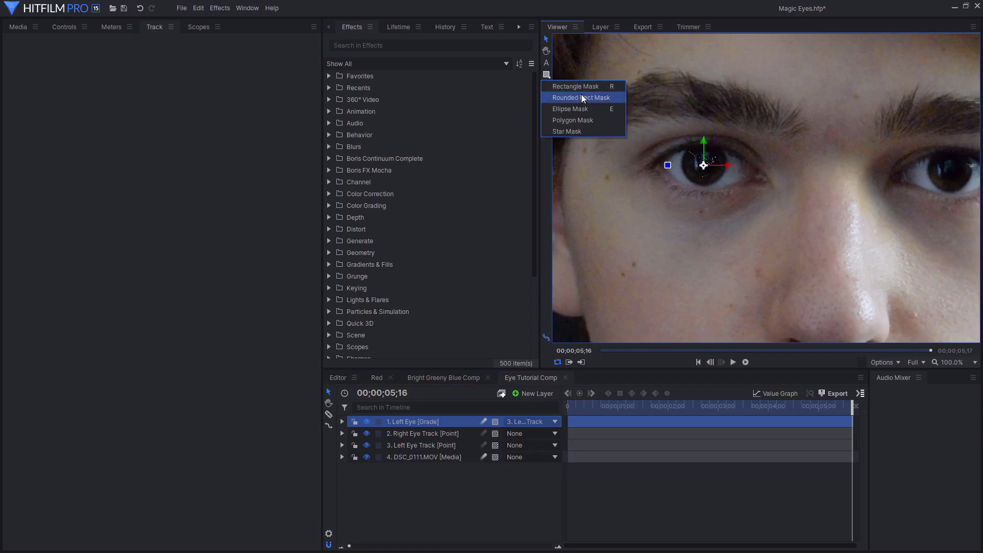
left_click(564, 112)
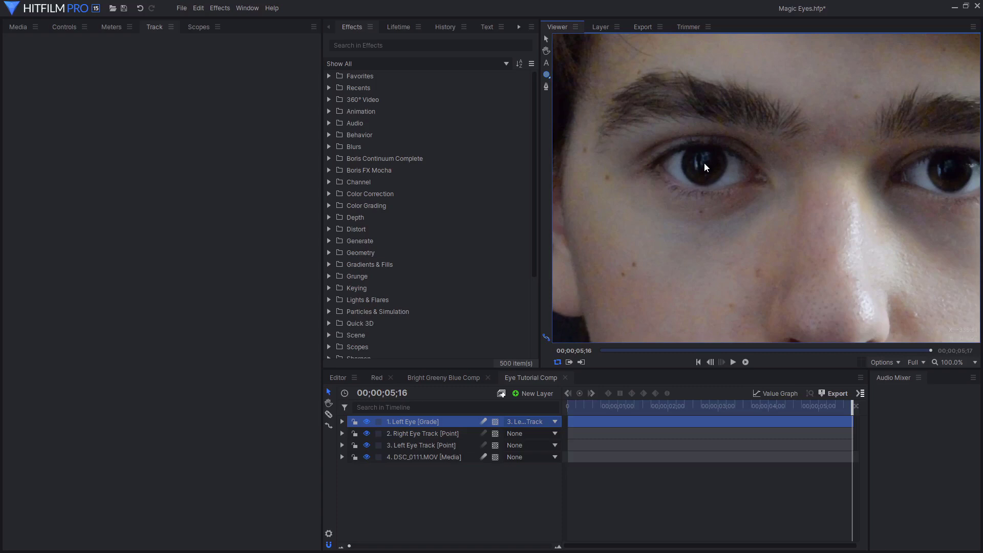
left_click_drag(705, 162, 716, 155)
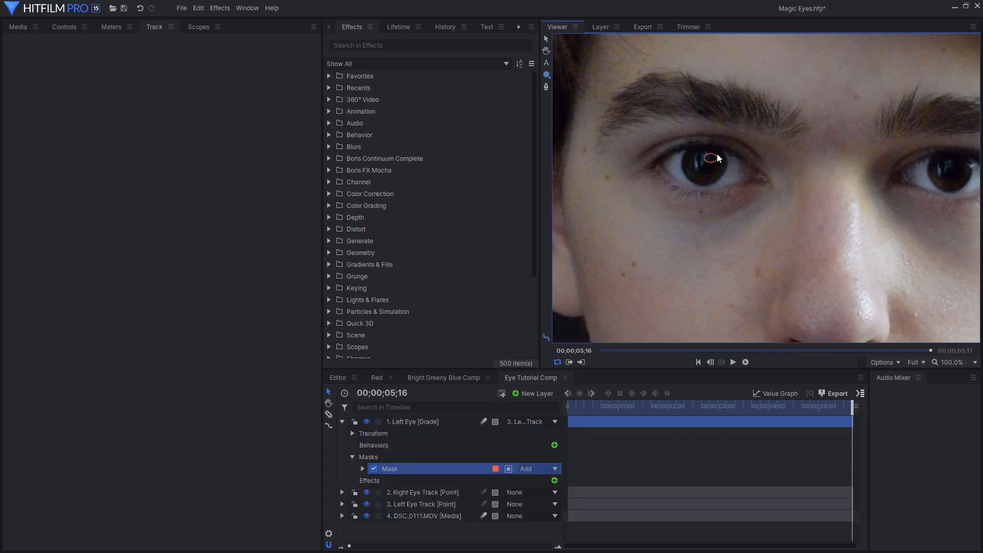
left_click_drag(717, 155, 738, 141)
scroll(716, 169, "up", 3)
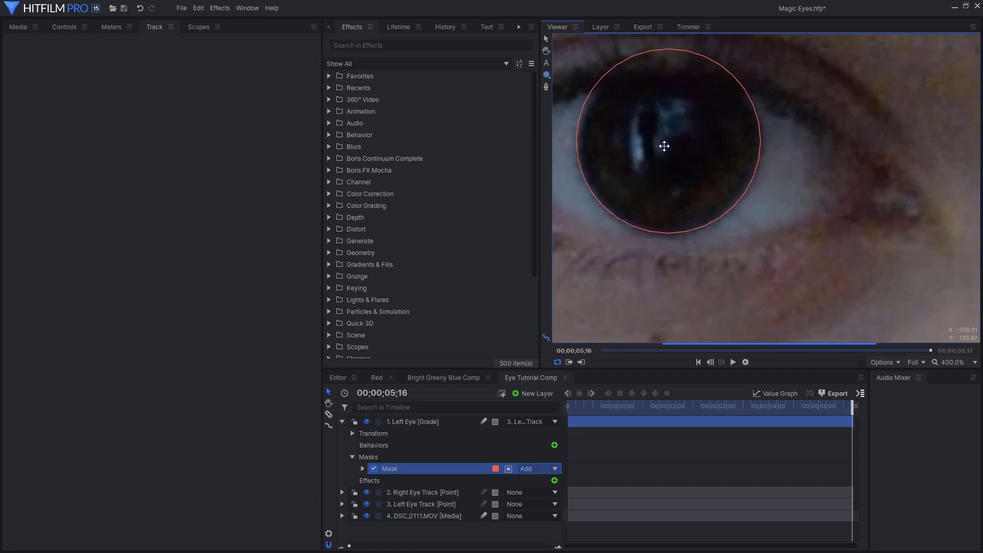
scroll(667, 151, "down", 2)
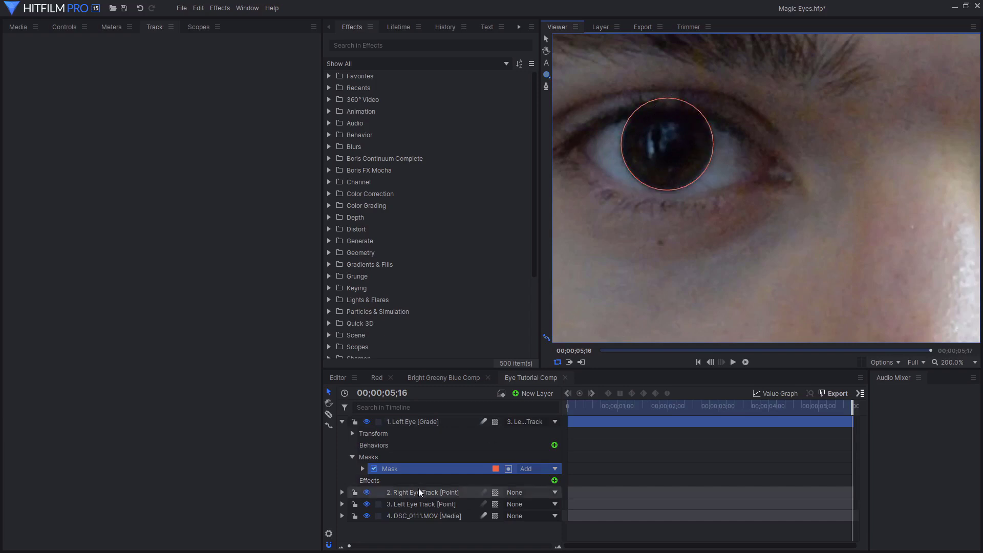
left_click(425, 427)
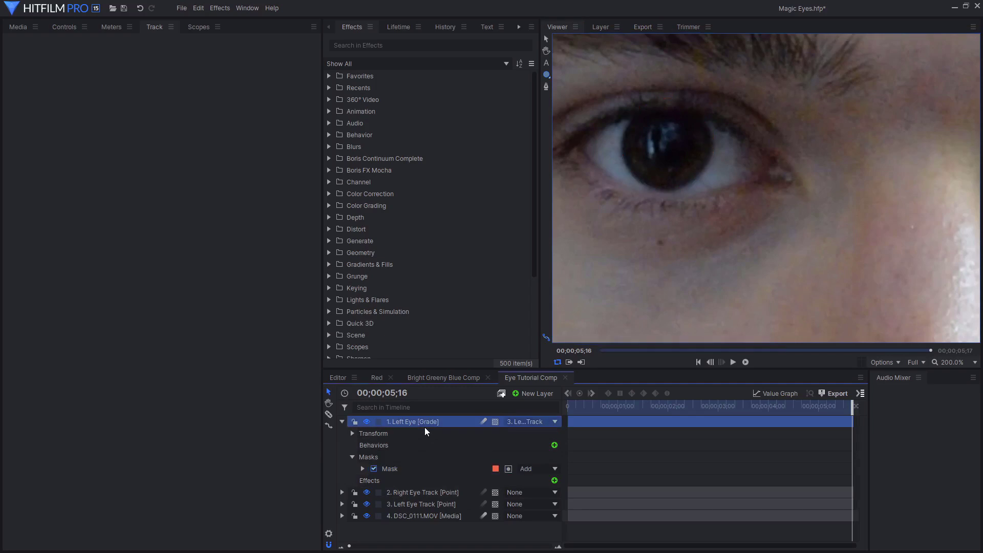
Draw a closed almond-shaped path on Left Eye along both eyelids, corner to corner, and refine its lower curve.
left_click(546, 86)
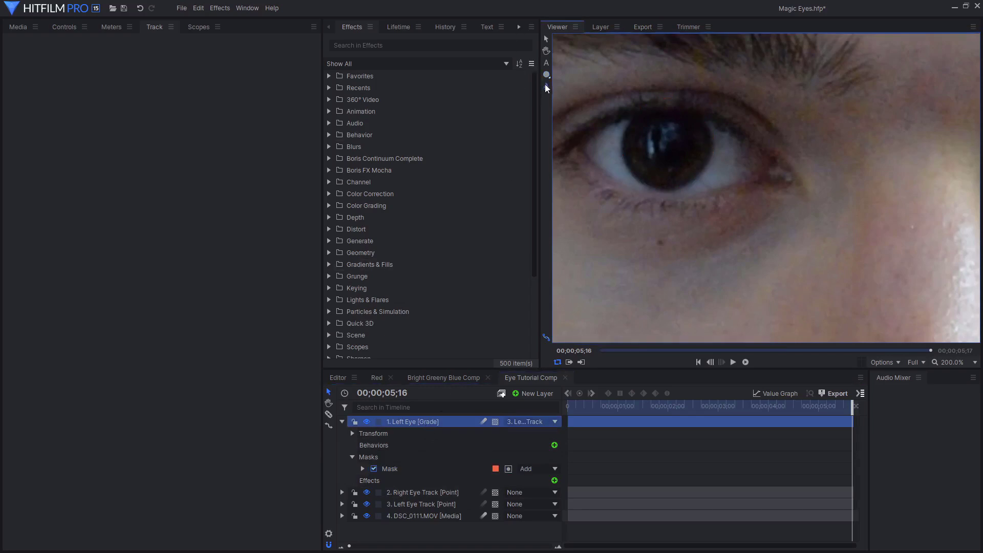
left_click(573, 145)
left_click_drag(667, 112, 707, 115)
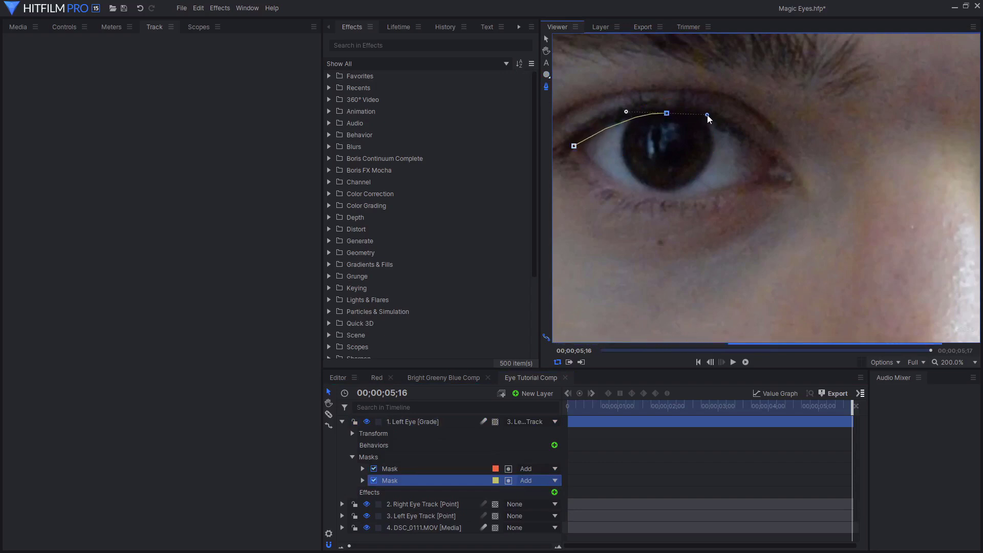
left_click(766, 155)
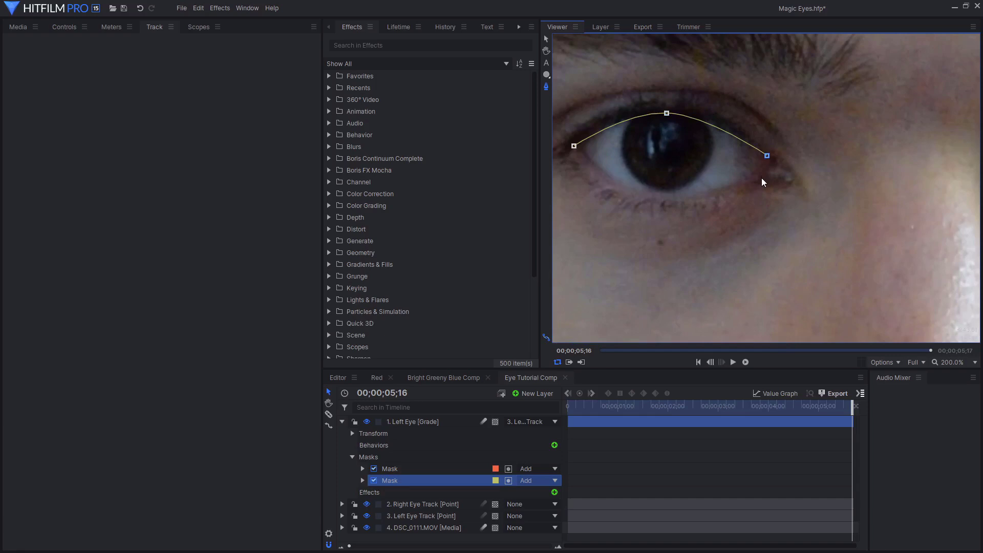
left_click(760, 178)
left_click_drag(666, 198, 638, 196)
left_click(574, 146)
left_click_drag(639, 195, 625, 197)
left_click_drag(763, 422, 824, 422)
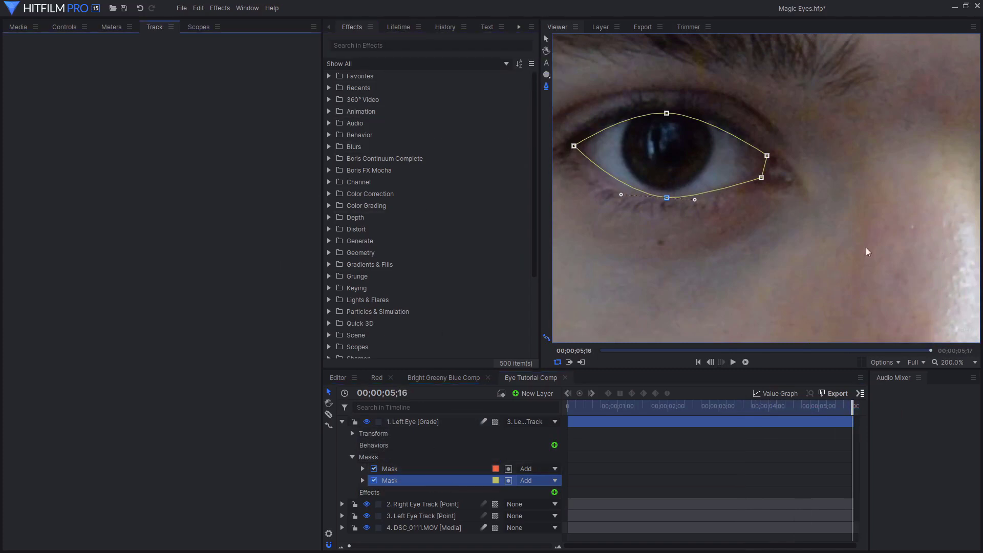
Apply a test Fill Color effect to the Left Eye layer.
left_click(411, 44)
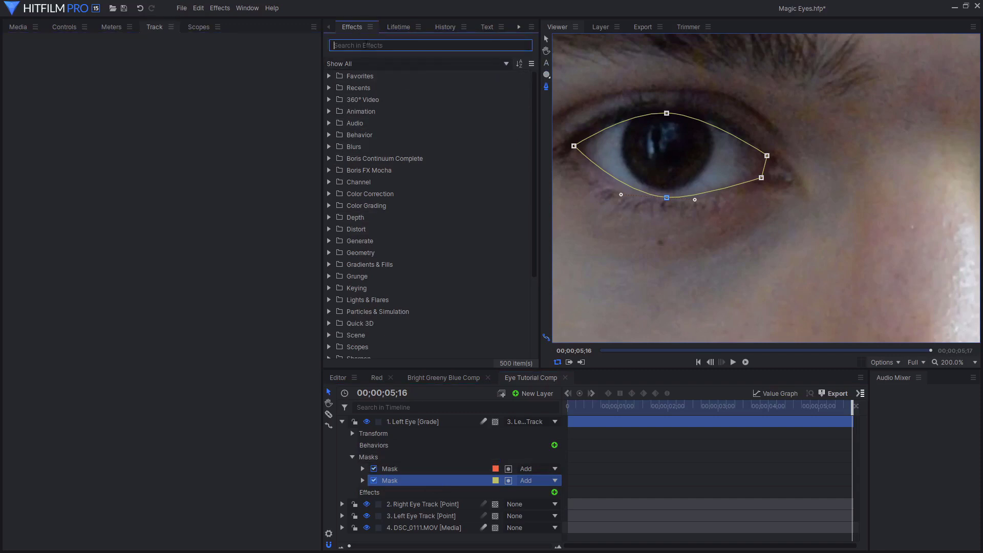
type("fill")
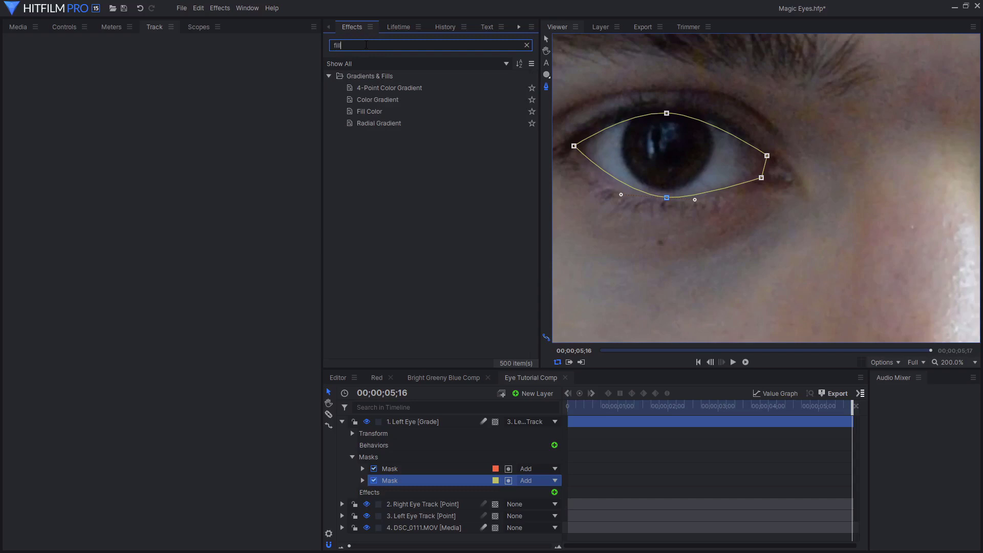
left_click_drag(370, 111, 417, 421)
scroll(704, 193, "down", 4)
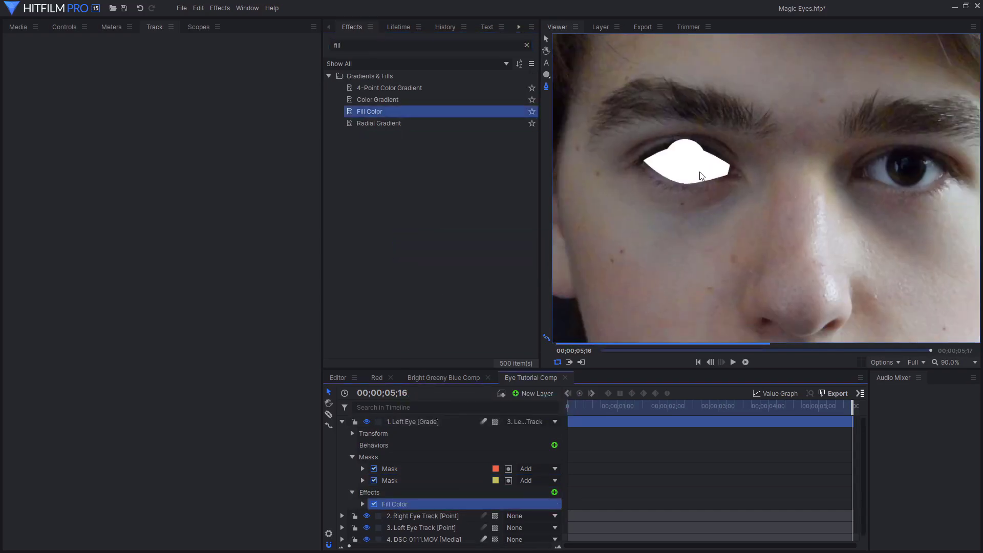
left_click_drag(705, 164, 753, 176)
scroll(743, 181, "up", 4)
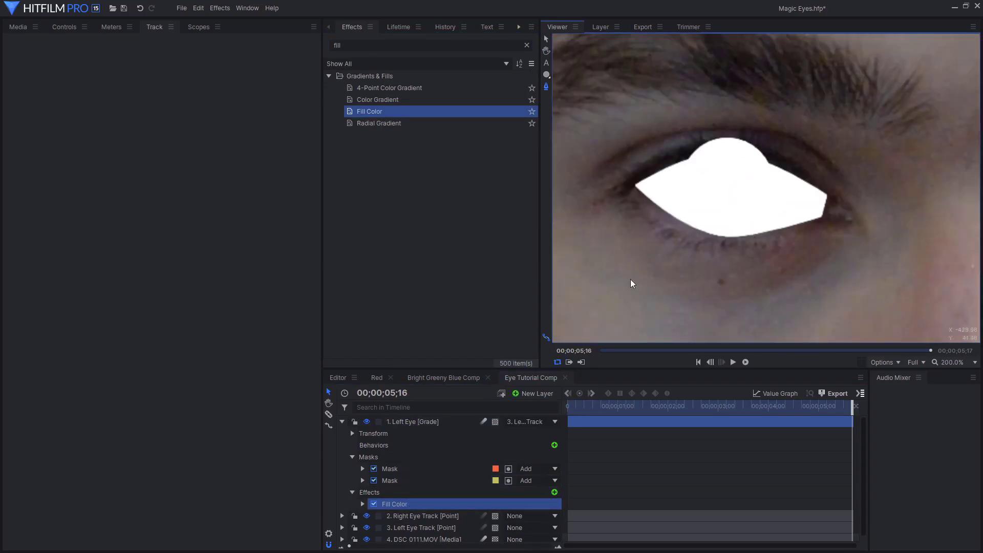
Set the eye-outline mask's blend mode to Subtract and select the Fill Color effect.
left_click(420, 481)
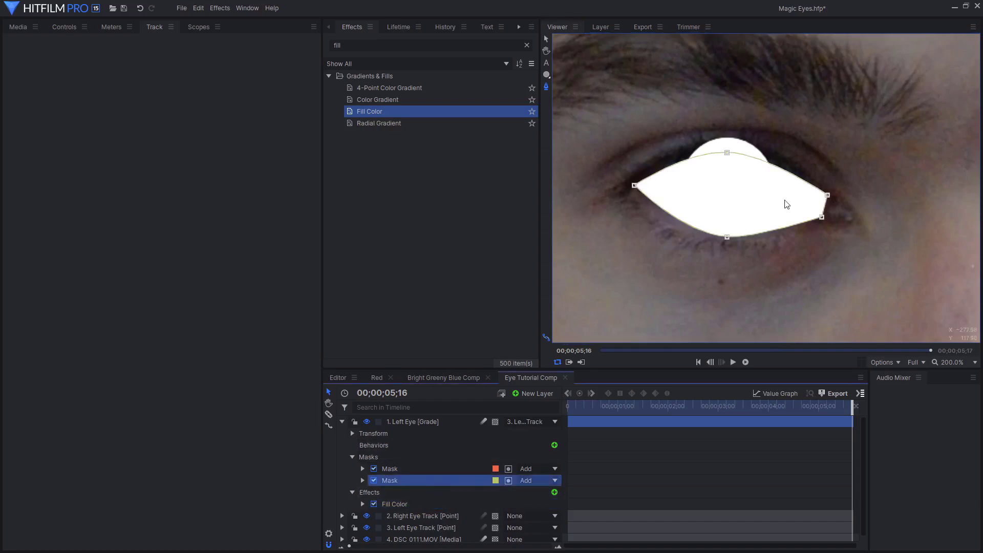
left_click(508, 481)
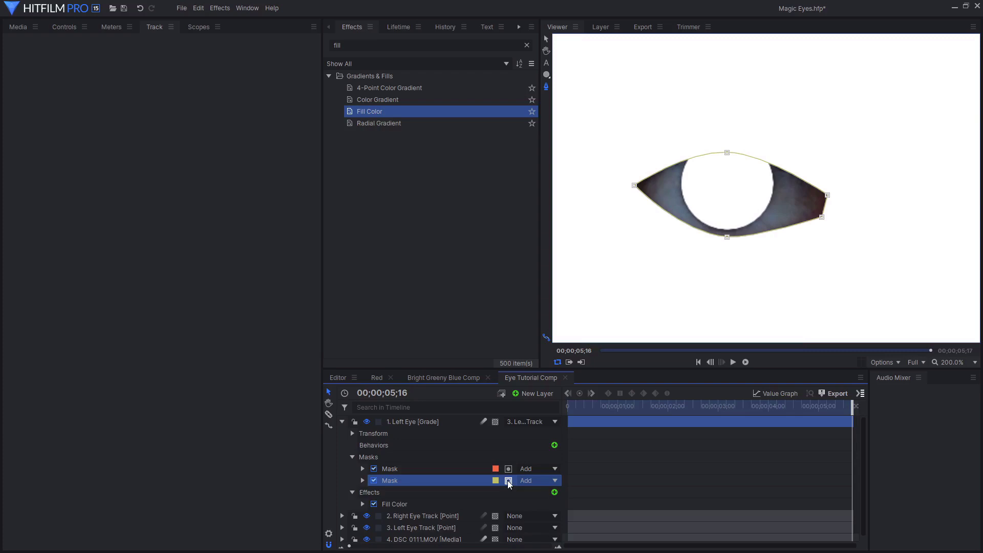
left_click(536, 481)
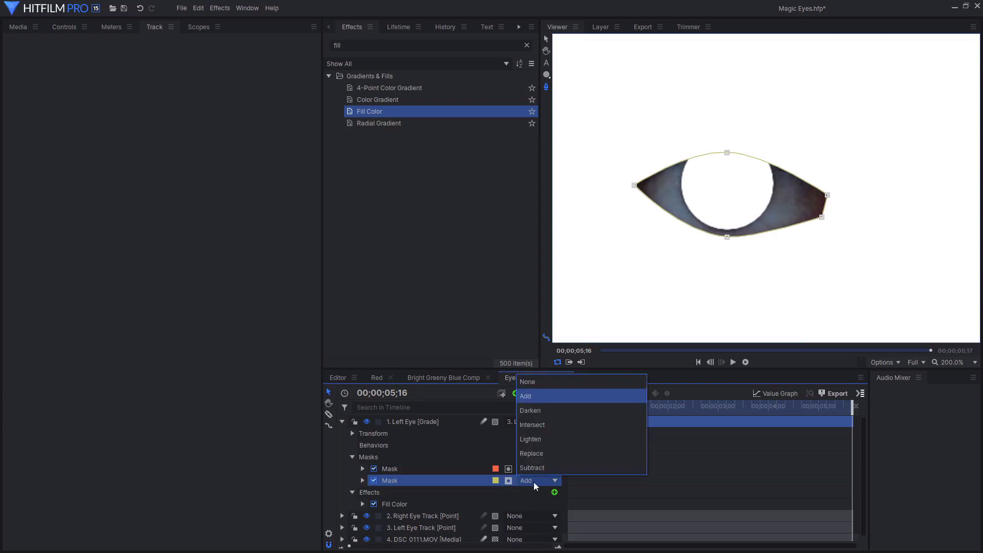
left_click(537, 466)
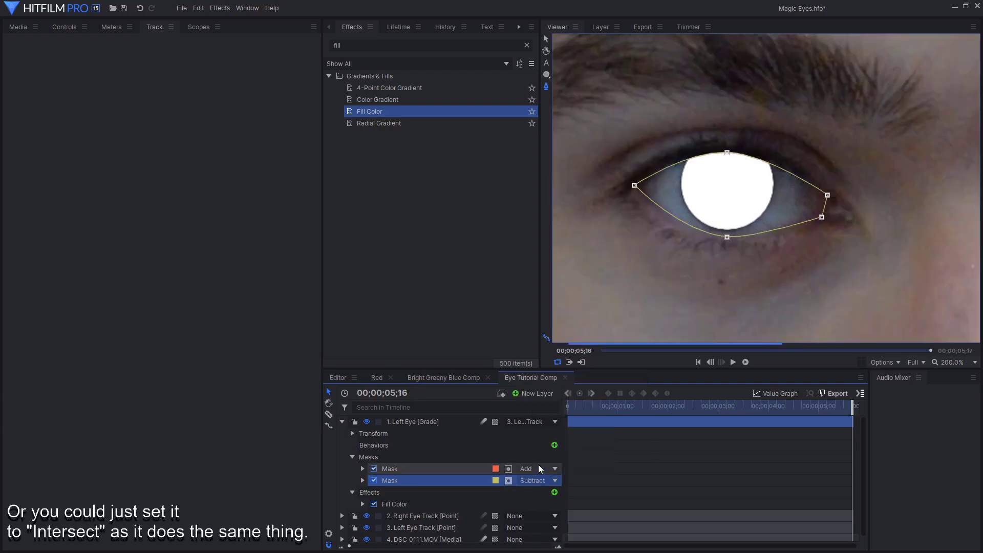
left_click(430, 468)
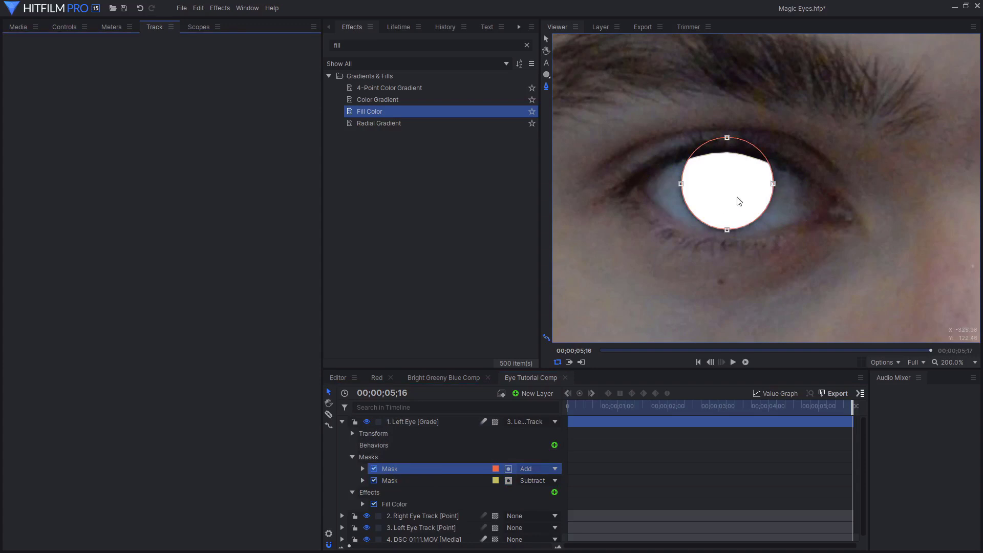
left_click(409, 509)
Delete the Fill Color effect and give the eye-outline mask a 5 px feather.
key("Delete")
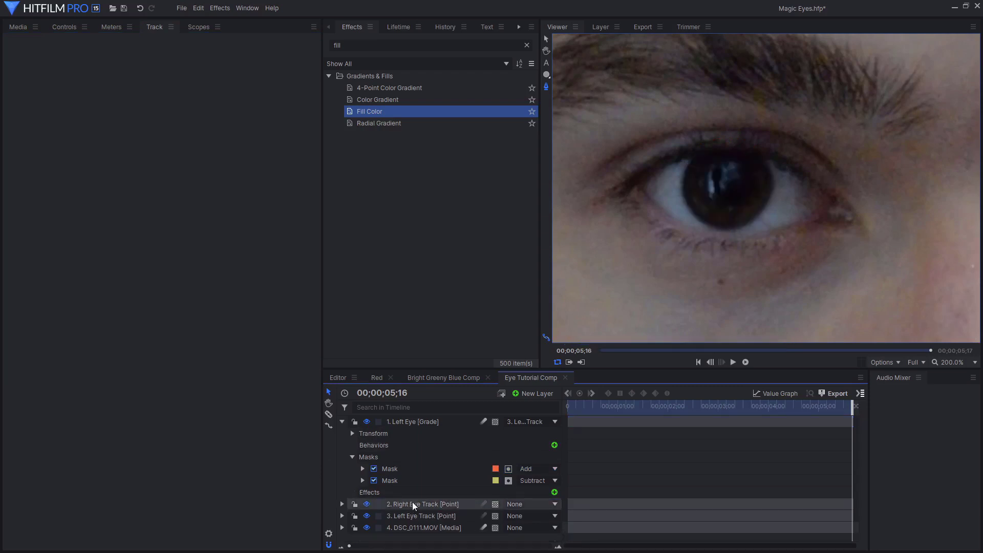
left_click(291, 480)
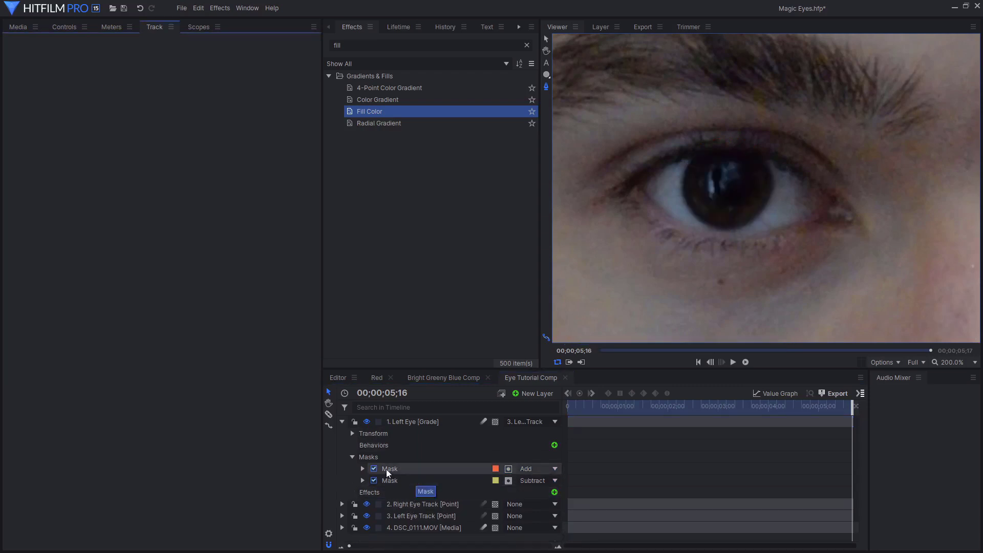
left_click(417, 471)
left_click(409, 481)
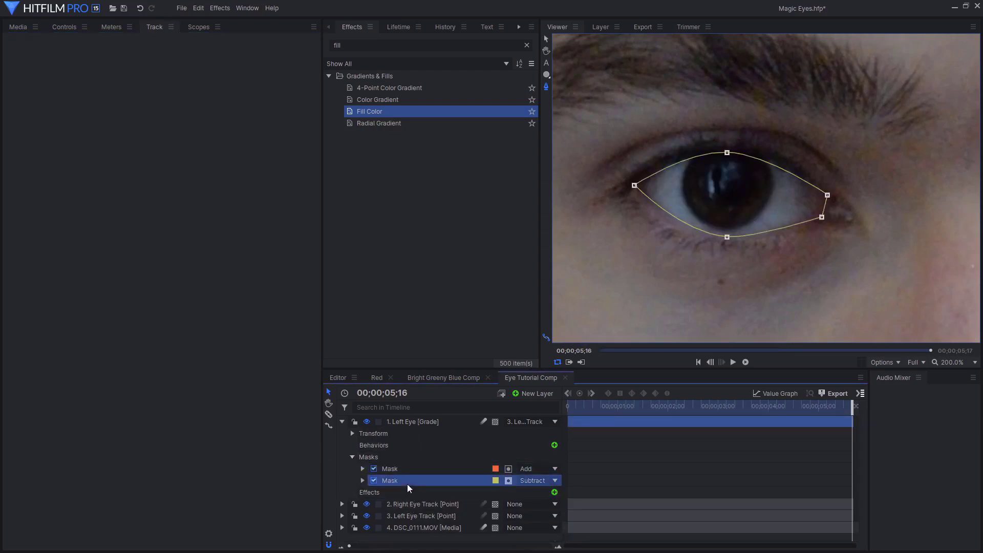
left_click(363, 480)
left_click(373, 493)
scroll(379, 499, "down", 2)
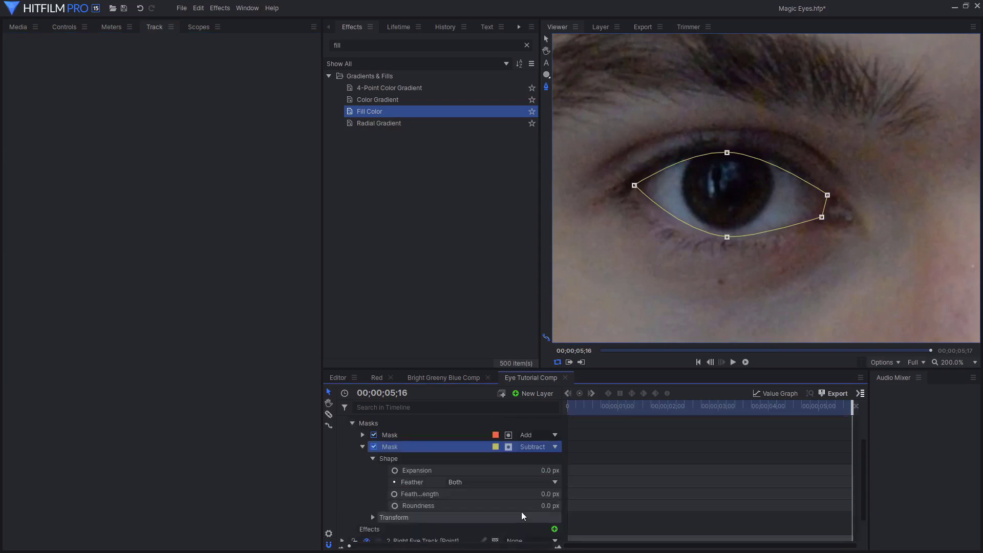
left_click(543, 495)
type("5")
key("Return")
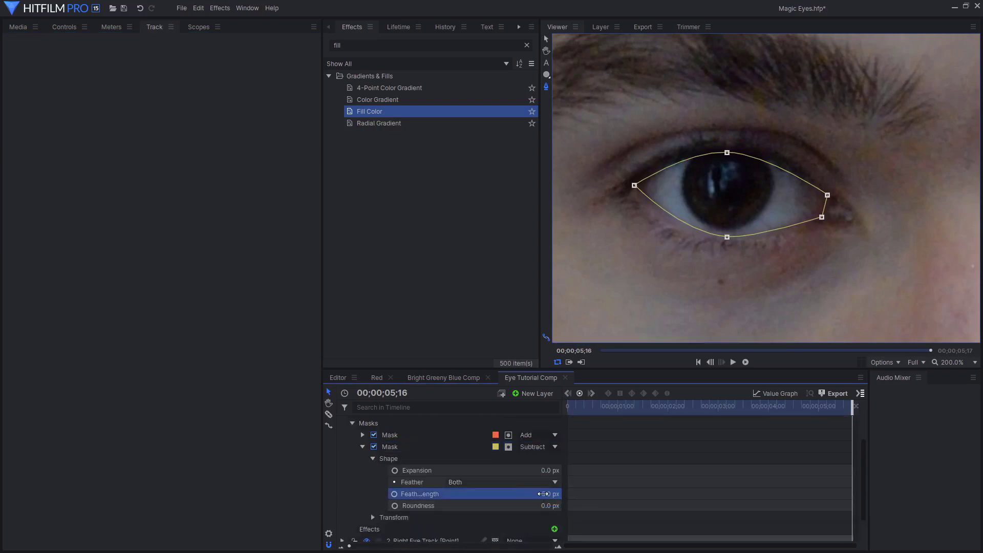
Give the circular iris mask a 4 px feather and check both masks on earlier frames.
left_click(362, 447)
left_click(363, 468)
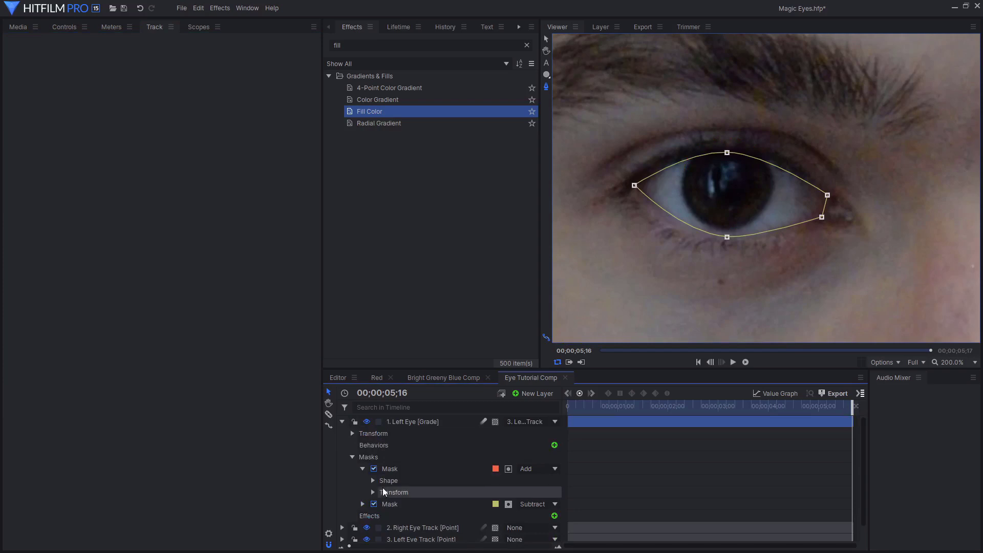
left_click(366, 480)
left_click(372, 481)
left_click(559, 516)
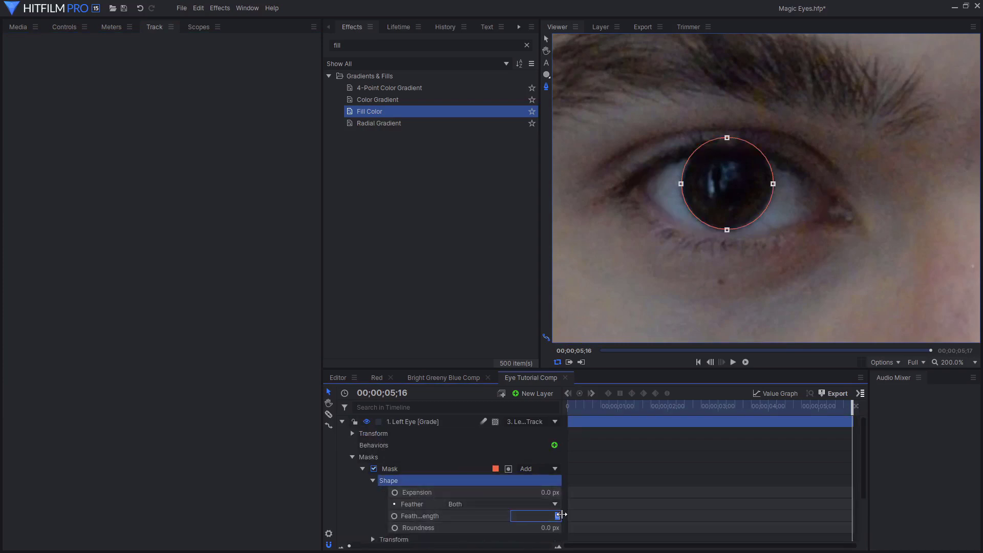
key("Return")
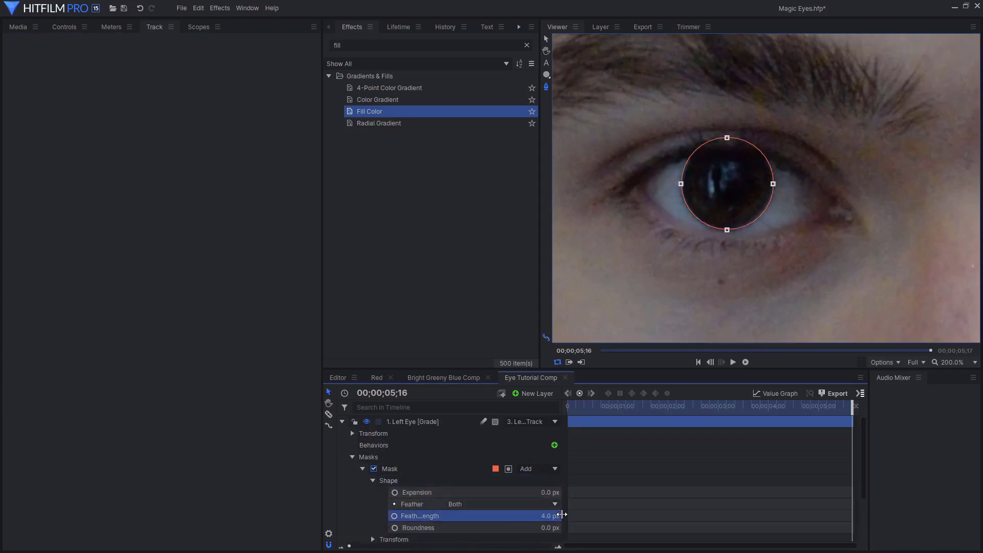
left_click(373, 480)
left_click(363, 469)
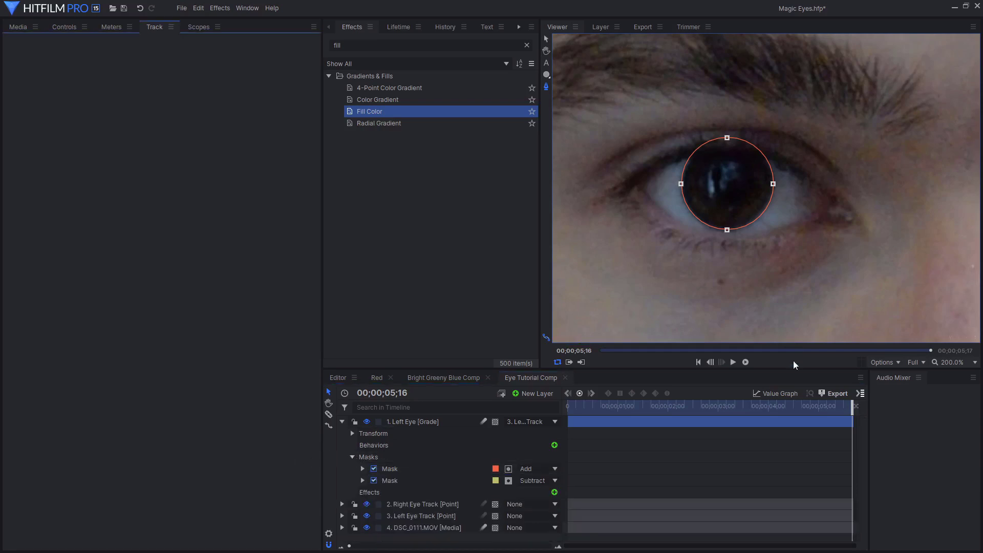
left_click_drag(830, 408, 875, 422)
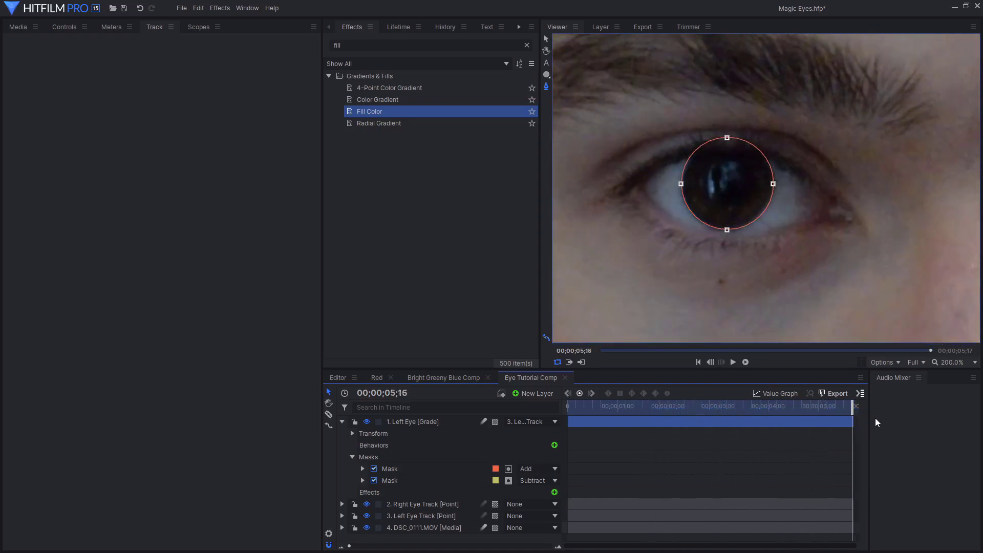
Apply the Hue Colorize effect to the Left Eye layer.
left_click(374, 47)
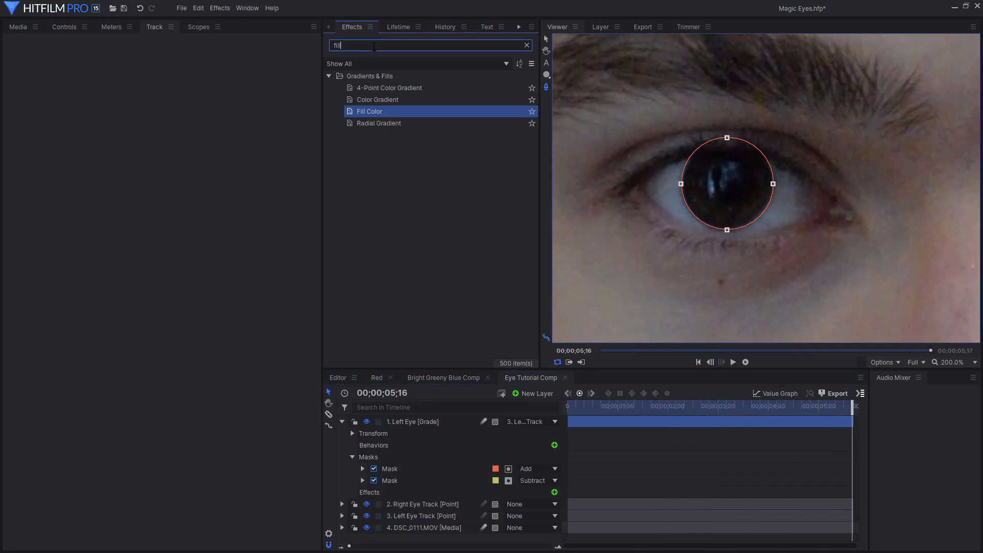
key("BackSpace")
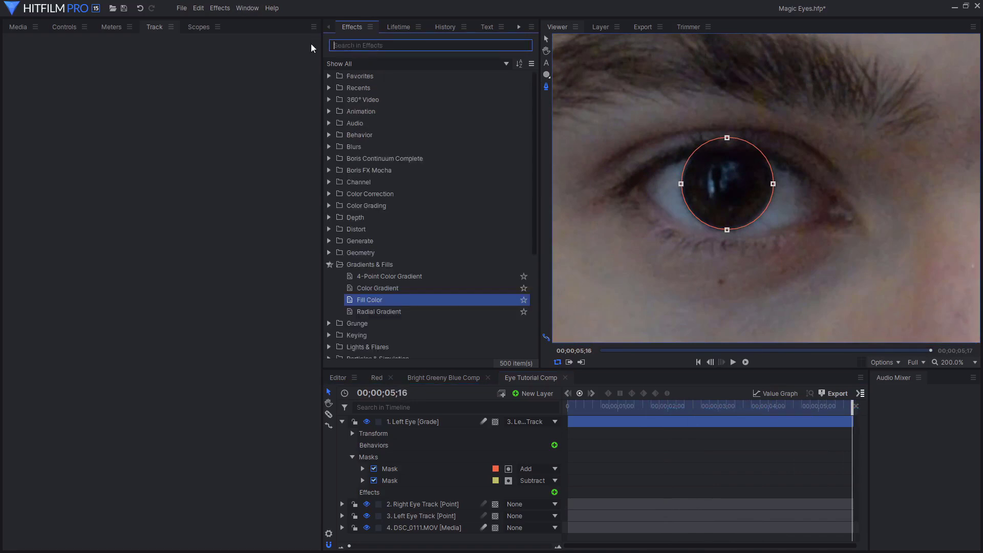
type("hue colo")
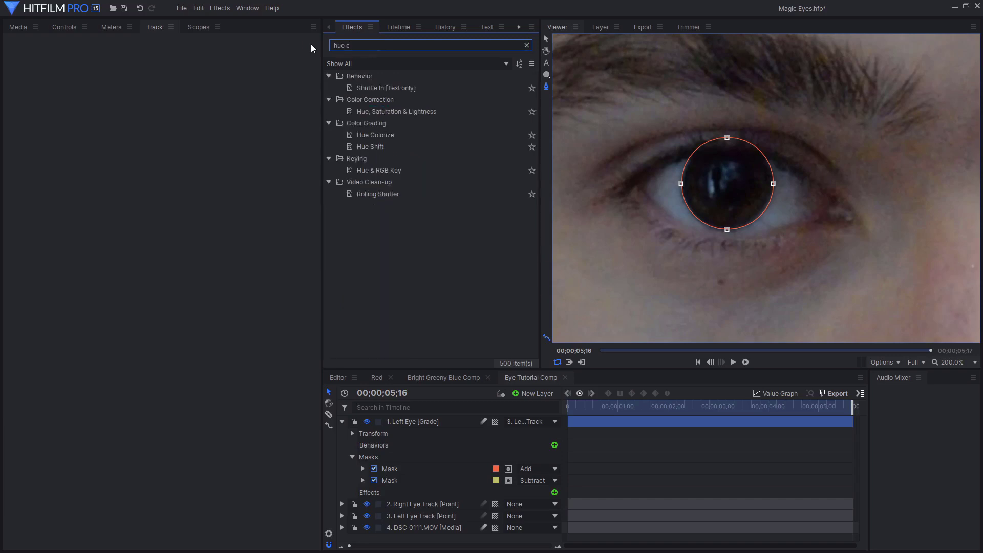
left_click(374, 92)
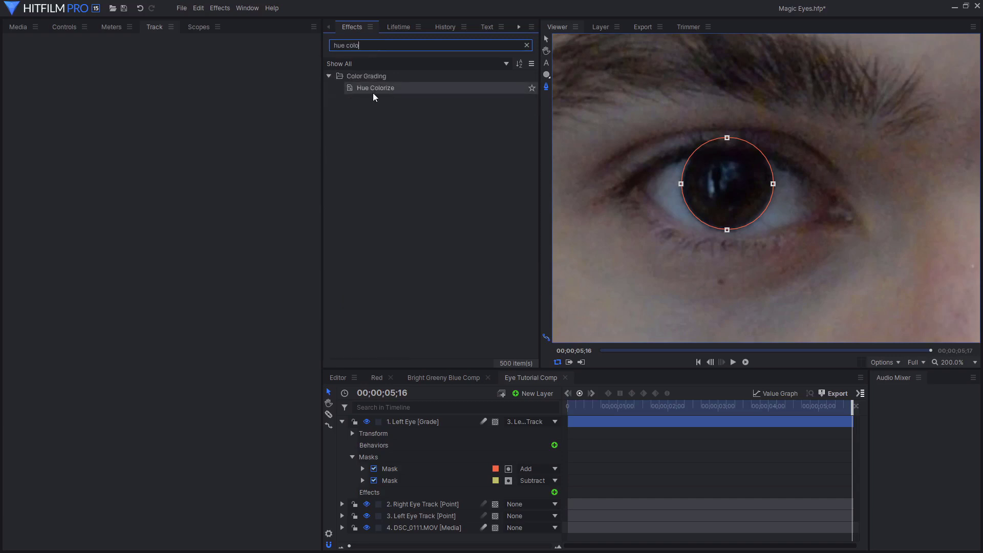
left_click_drag(368, 92, 438, 425)
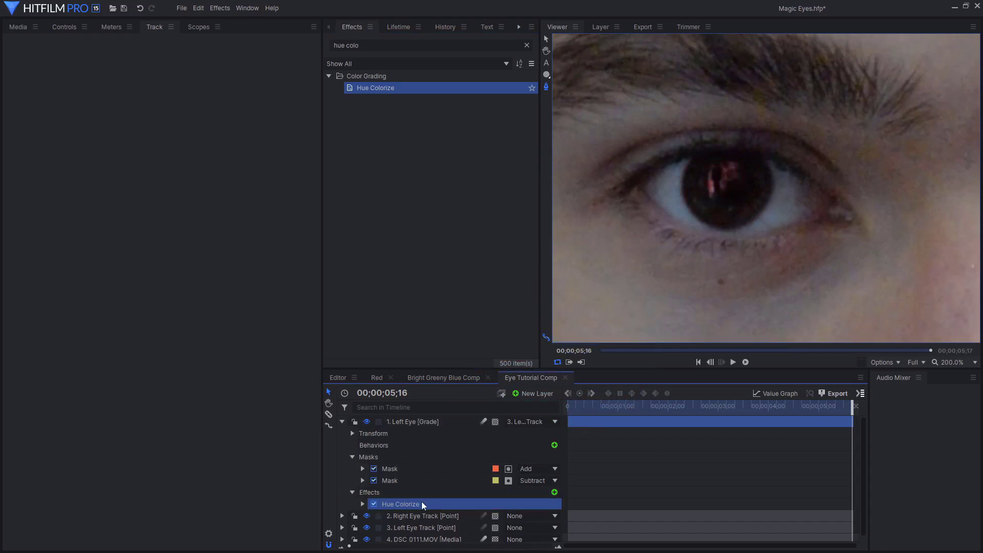
Set Hue Colorize Lightness to 1.0 and fit the whole face in the viewer.
left_click(60, 28)
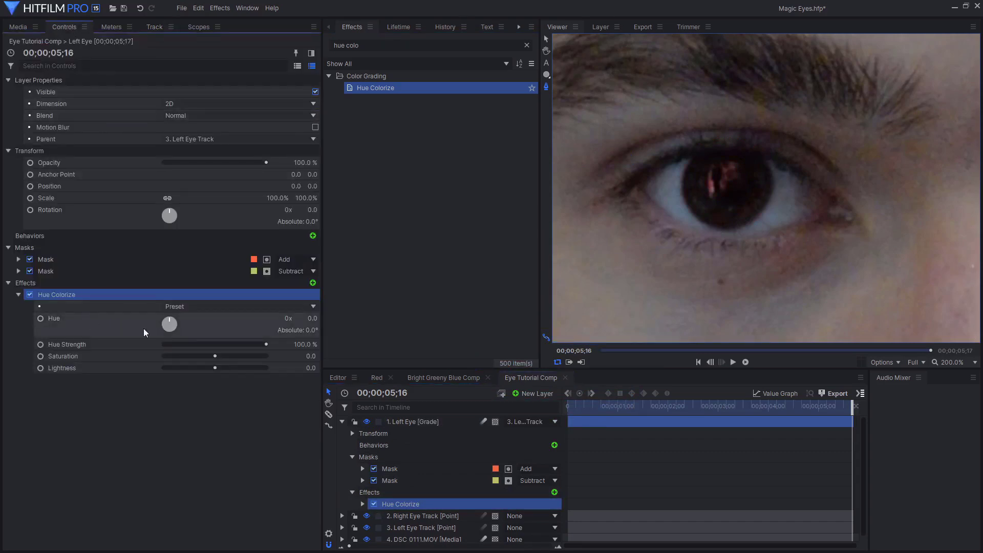
left_click_drag(248, 354, 307, 356)
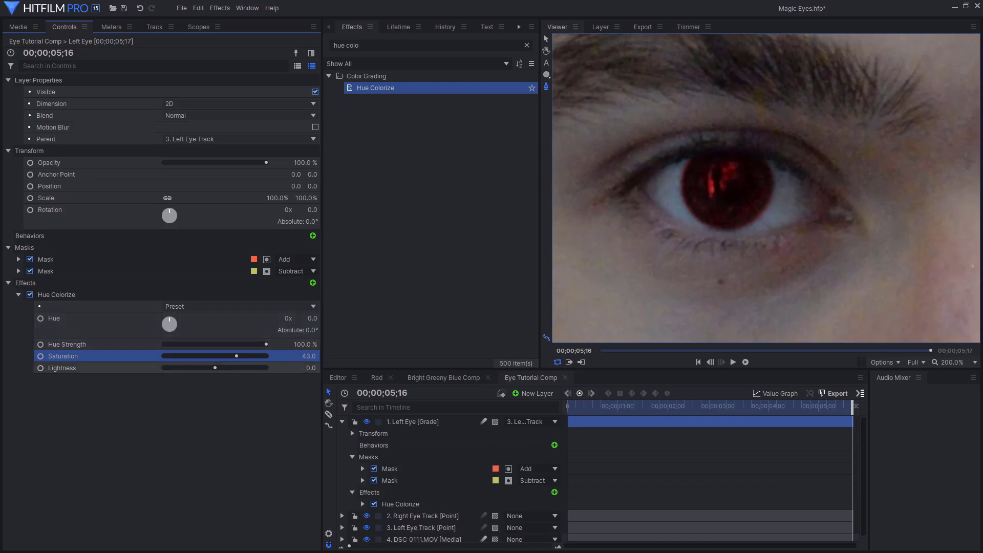
left_click_drag(310, 368, 312, 367)
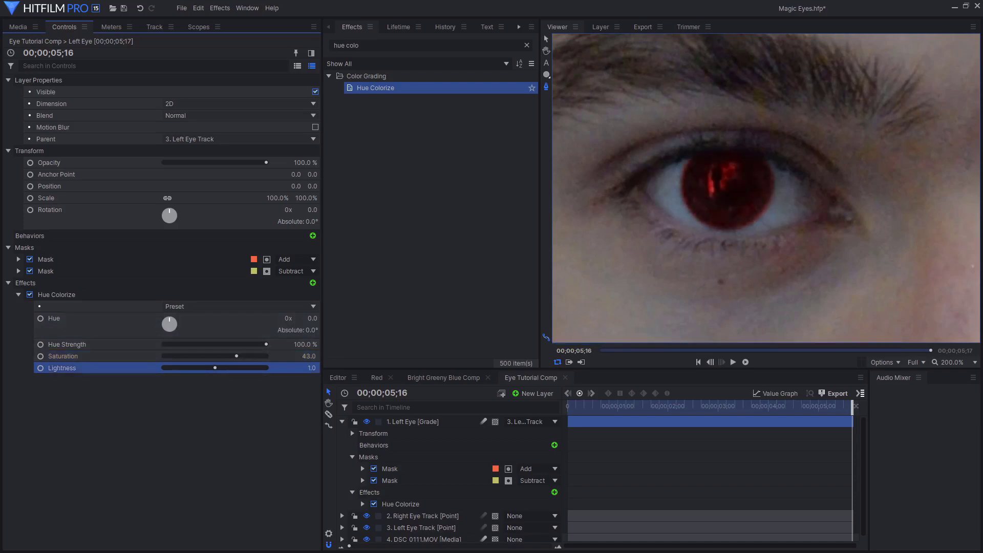
left_click_drag(312, 368, 318, 368)
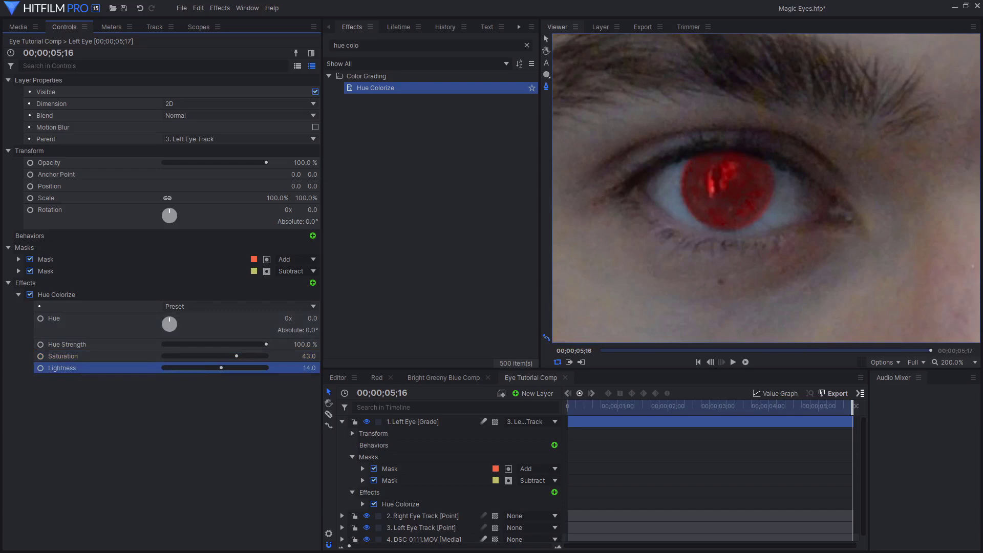
scroll(828, 283, "down", 5)
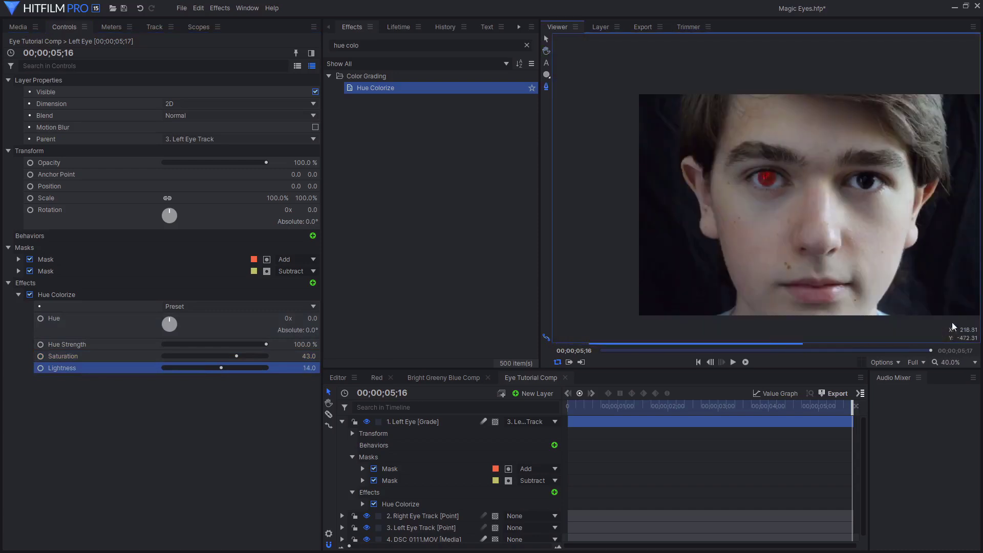
left_click(964, 362)
left_click(957, 533)
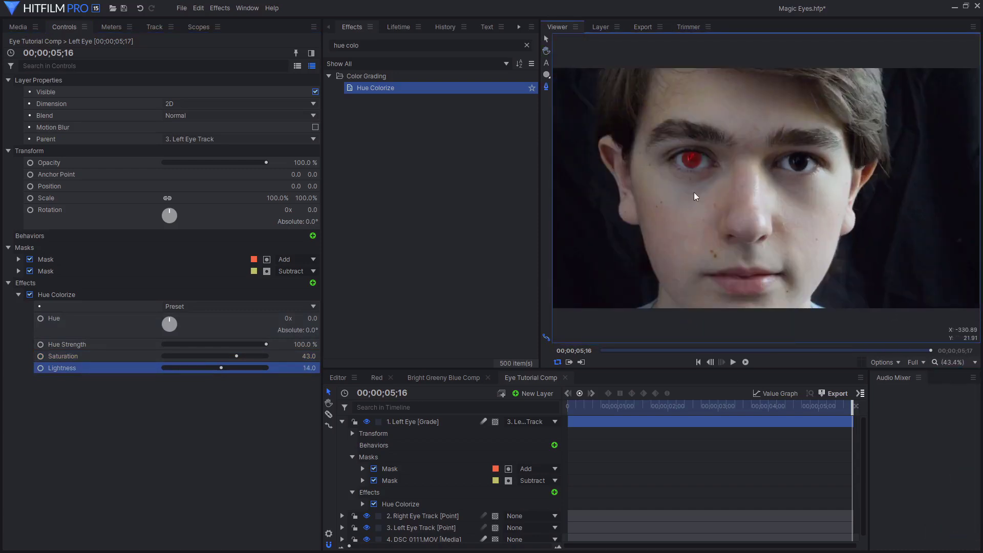
left_click(301, 367)
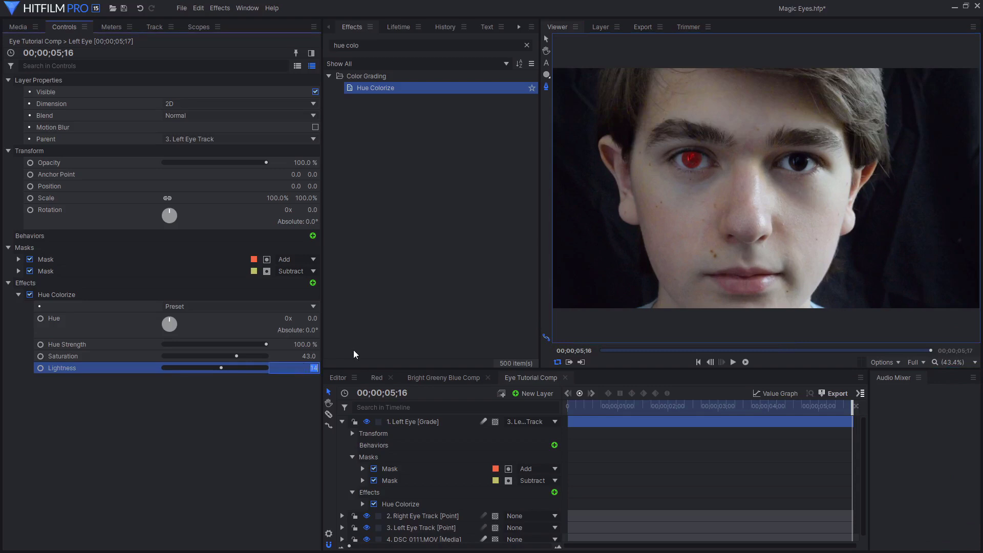
type("0")
key("Return")
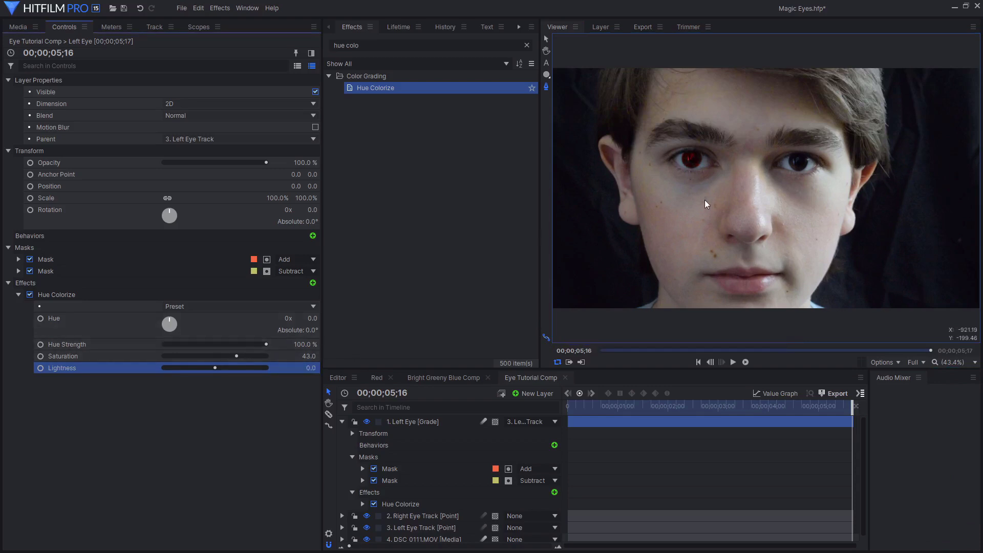
scroll(699, 163, "up", 5)
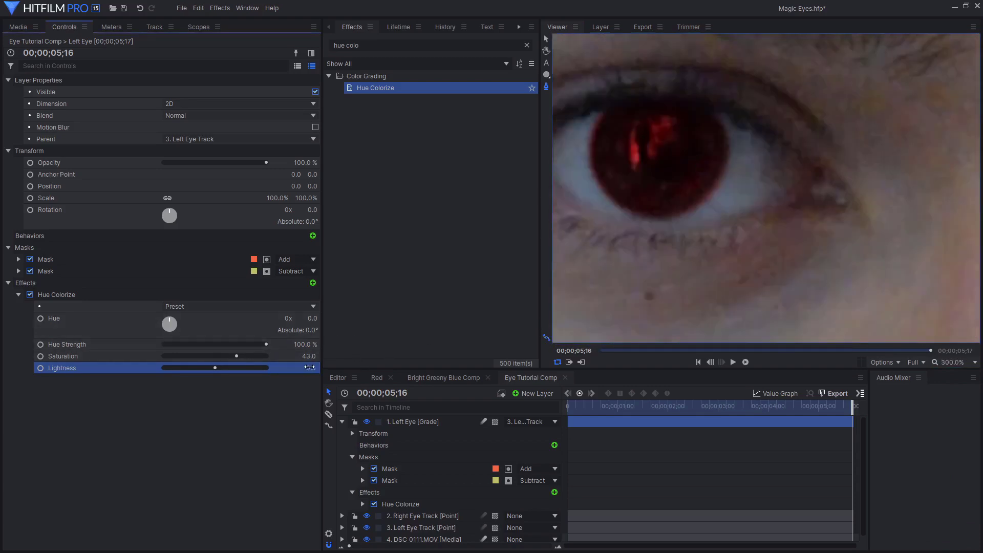
mouse_move(215, 368)
left_mouse_down()
mouse_move(225, 368)
mouse_move(216, 367)
left_mouse_up()
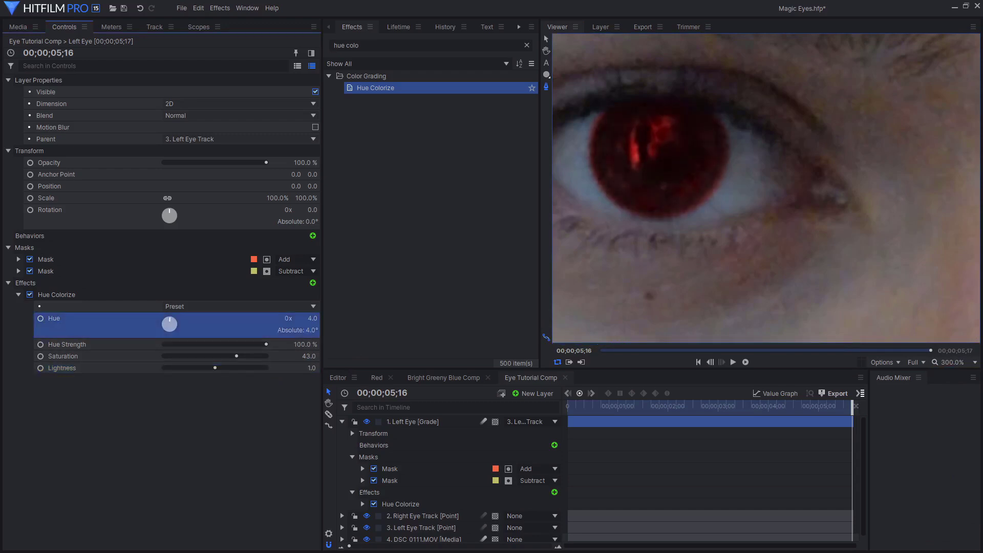
Rotate the Hue to 88° and raise Saturation to 84 for a green iris.
left_click_drag(310, 330, 355, 330)
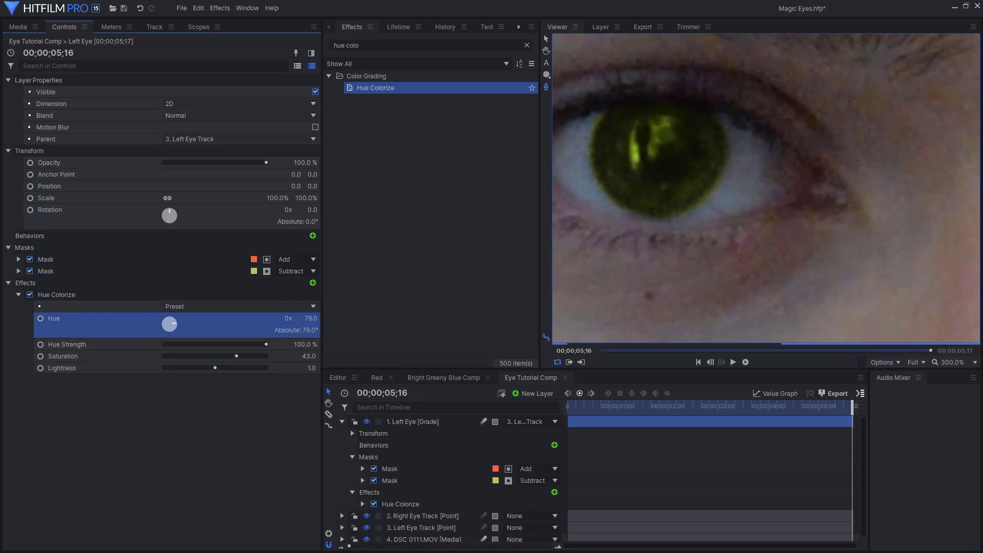
left_click_drag(310, 356, 328, 355)
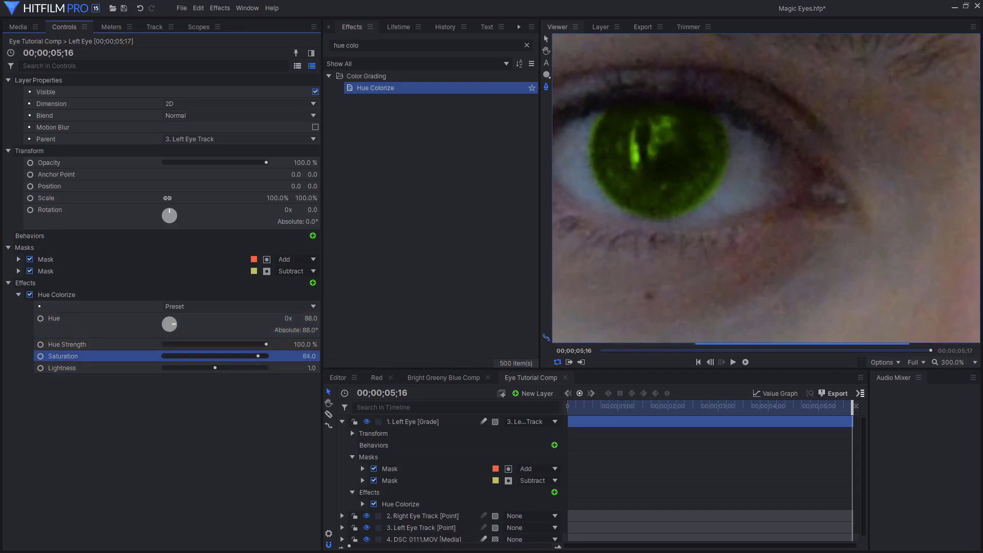
left_click_drag(328, 355, 330, 356)
scroll(670, 203, "down", 4)
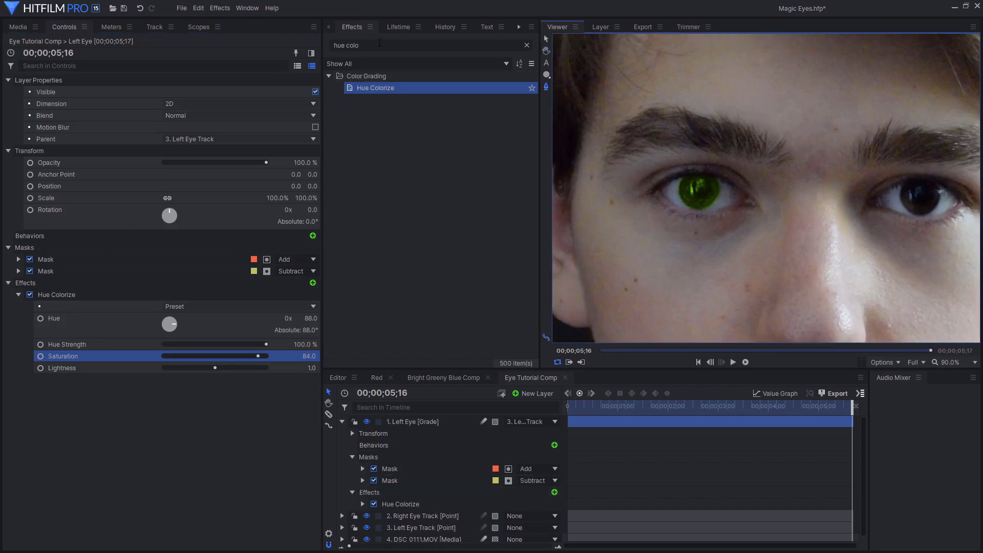
left_click(334, 45)
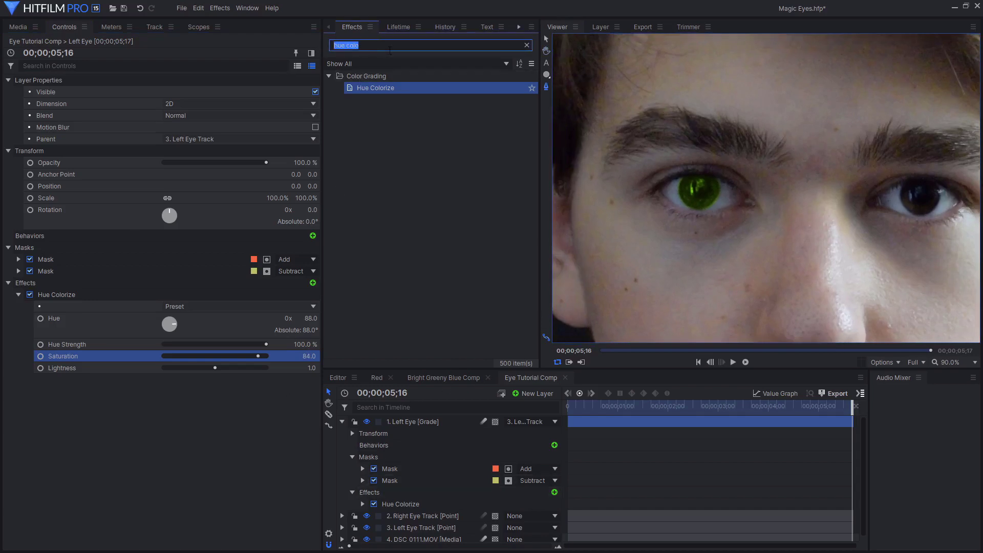
Add Glow to Left Eye (Intensity 1.9, Threshold 33%, Radius 46 px) and lower Hue Colorize Saturation.
type("glow")
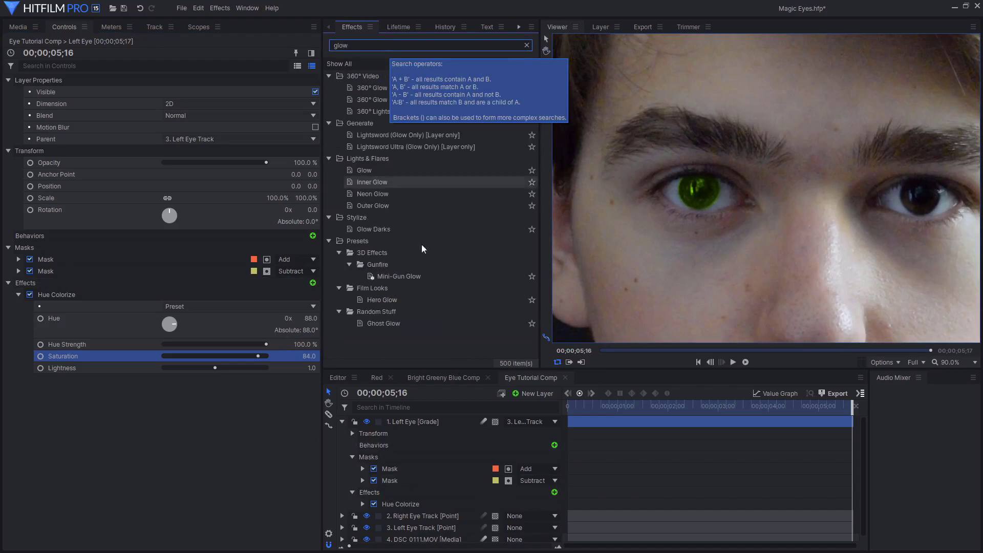
left_click_drag(366, 170, 174, 294)
scroll(754, 208, "up", 5)
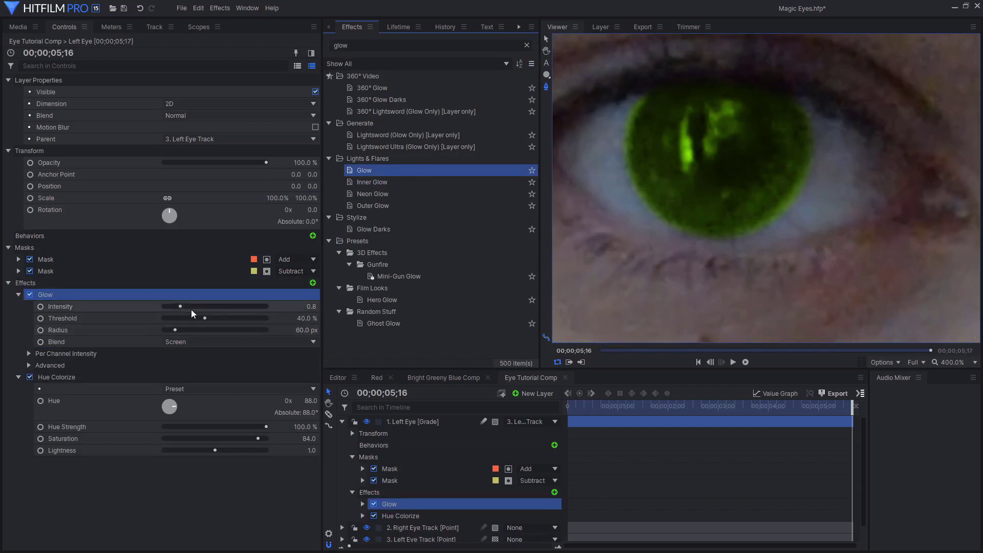
mouse_move(194, 310)
left_mouse_down()
mouse_move(204, 309)
mouse_move(170, 332)
mouse_move(199, 320)
left_mouse_up()
scroll(712, 214, "down", 6)
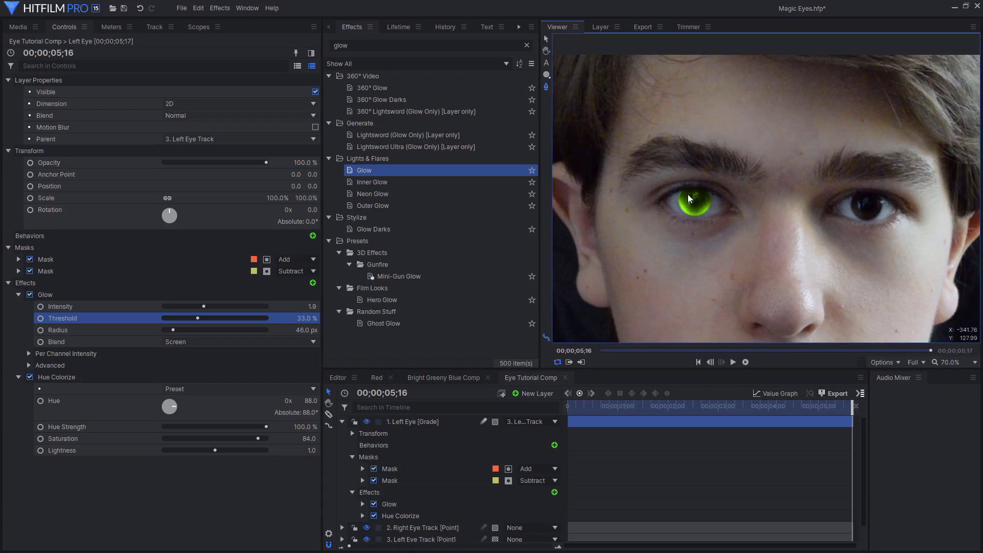
scroll(712, 209, "up", 2)
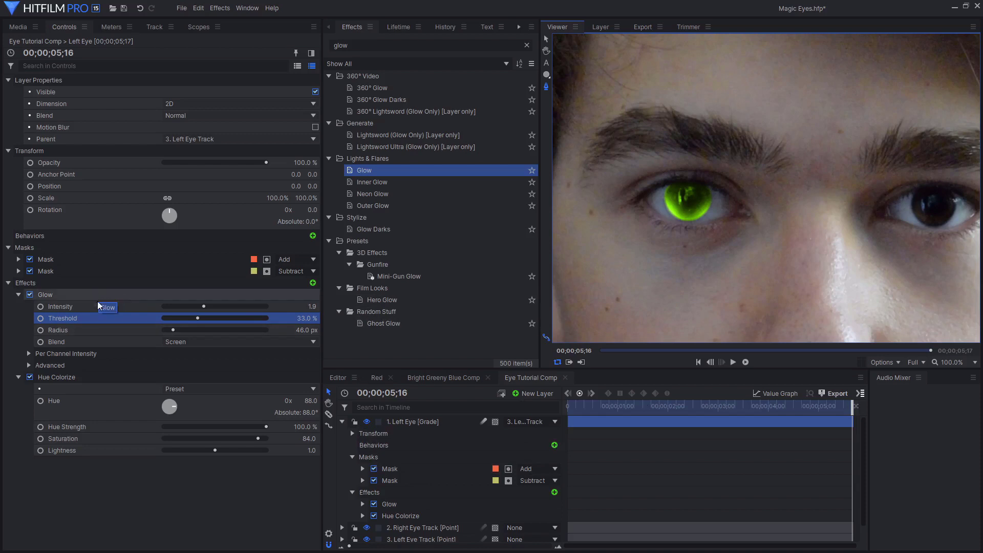
left_click(93, 379)
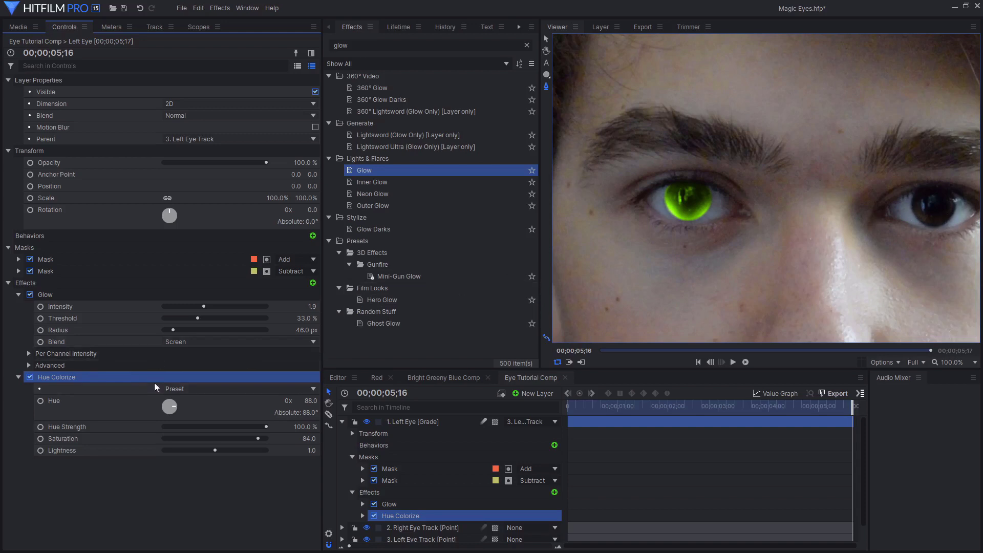
left_click(250, 440)
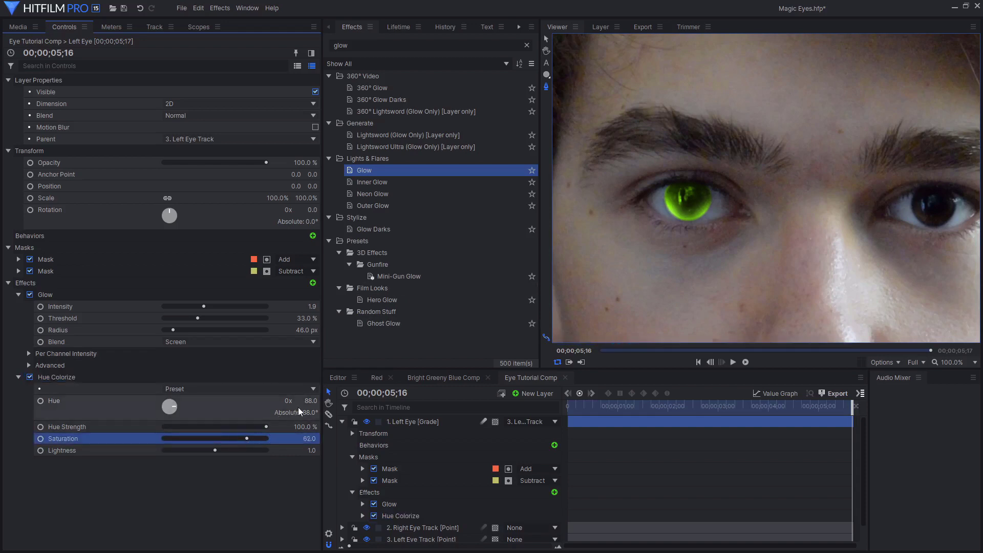
Bring Saturation to 62 and the Hue dial to 82°, then disable the Glow effect.
left_click_drag(169, 406, 165, 406)
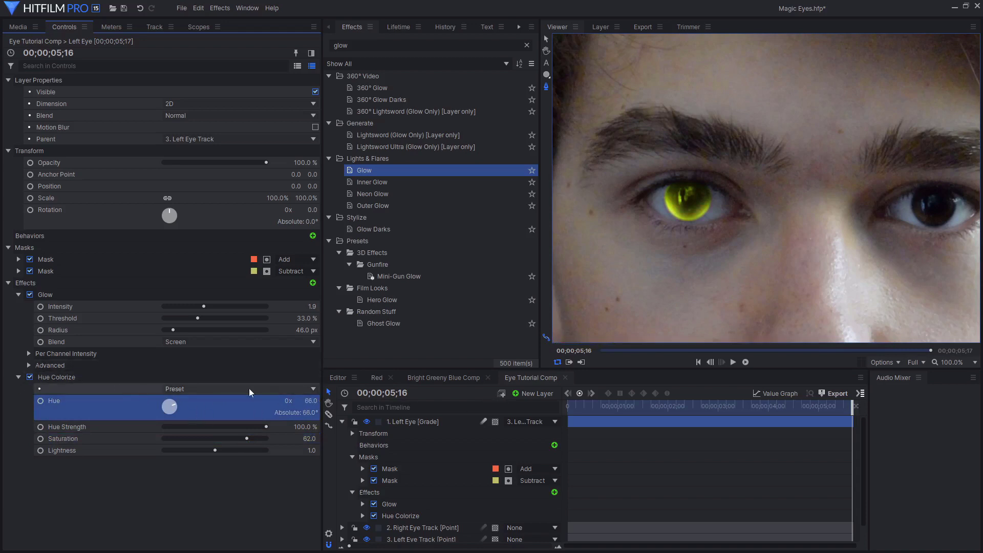
left_click_drag(310, 401, 295, 400)
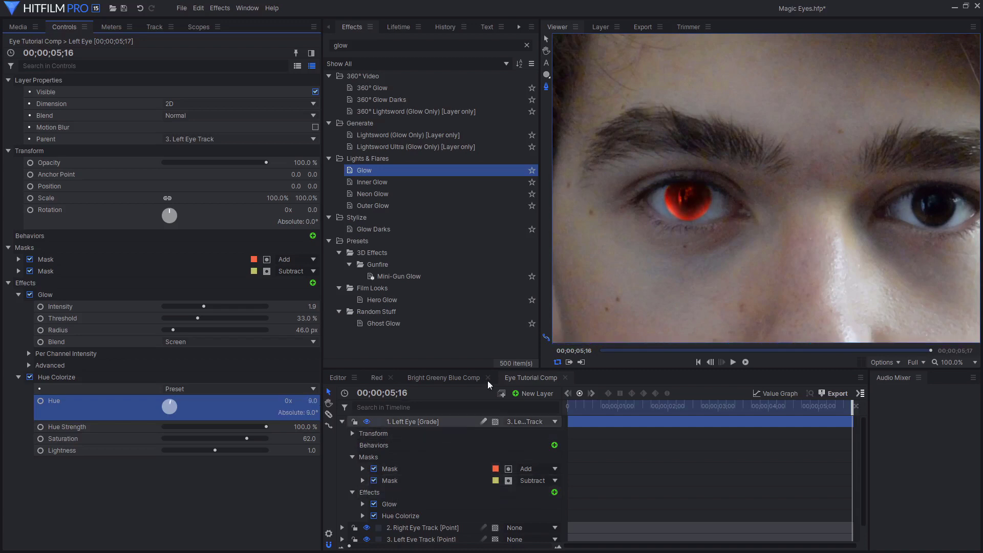
scroll(703, 220, "up", 5)
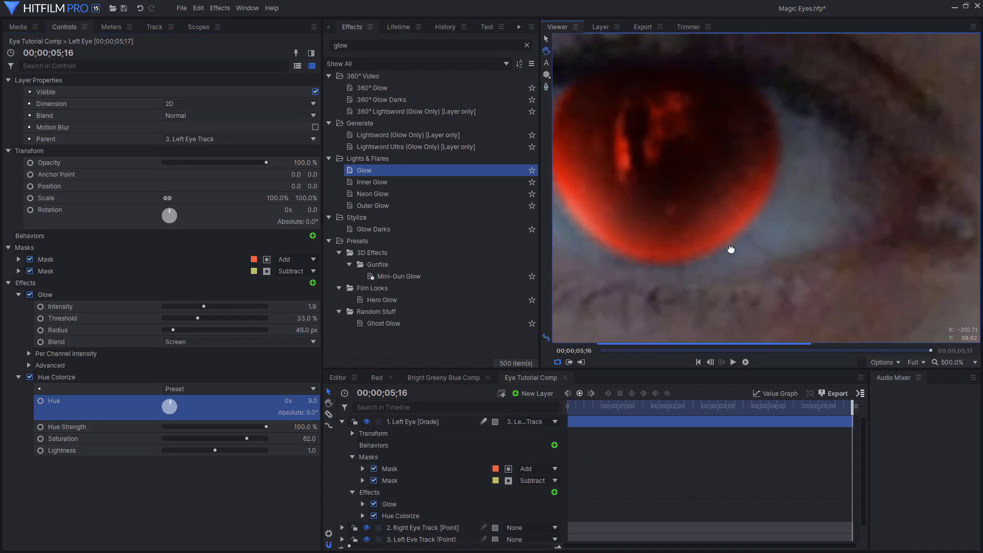
left_click_drag(310, 401, 338, 400)
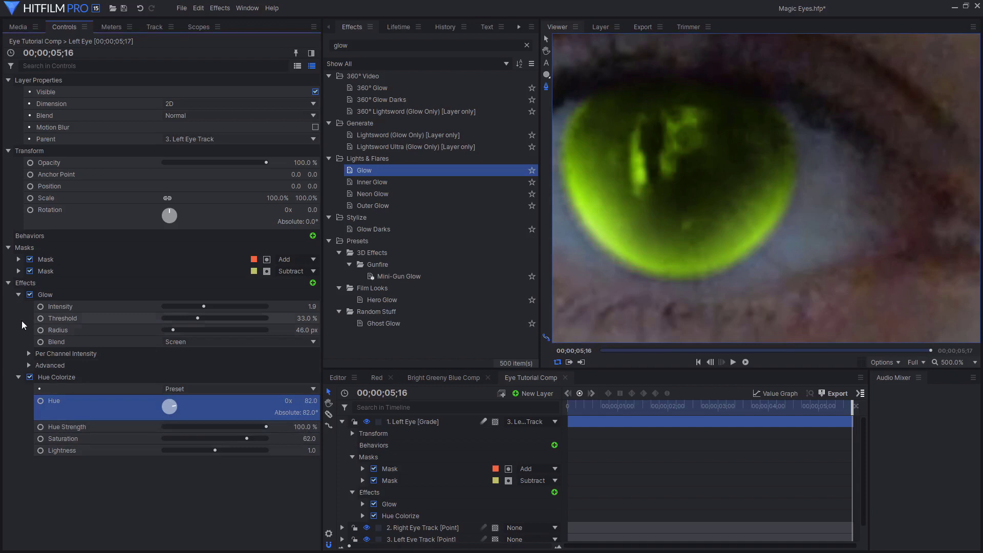
left_click(29, 296)
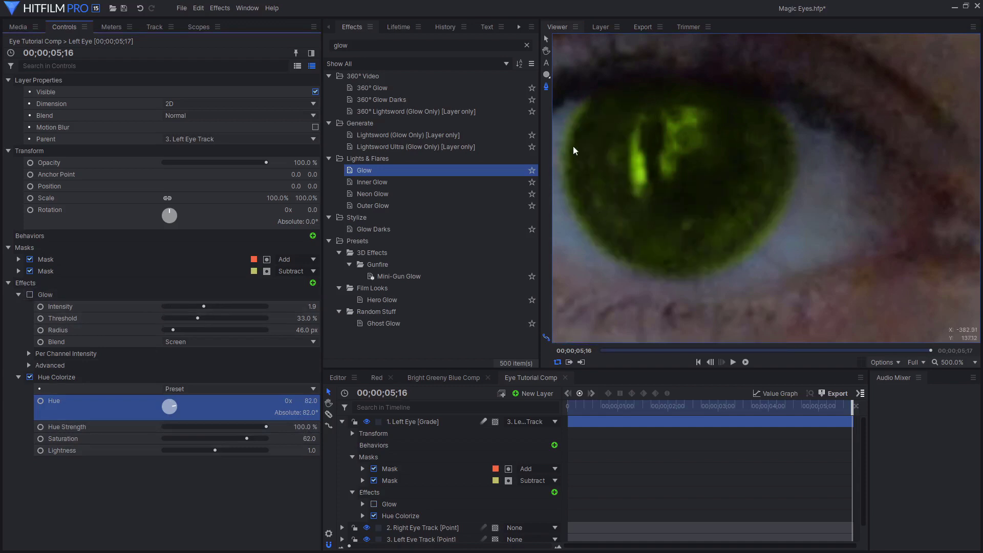
Shrink the Left Eye's circular add mask slightly to fit the iris.
left_click(405, 480)
left_click(407, 469)
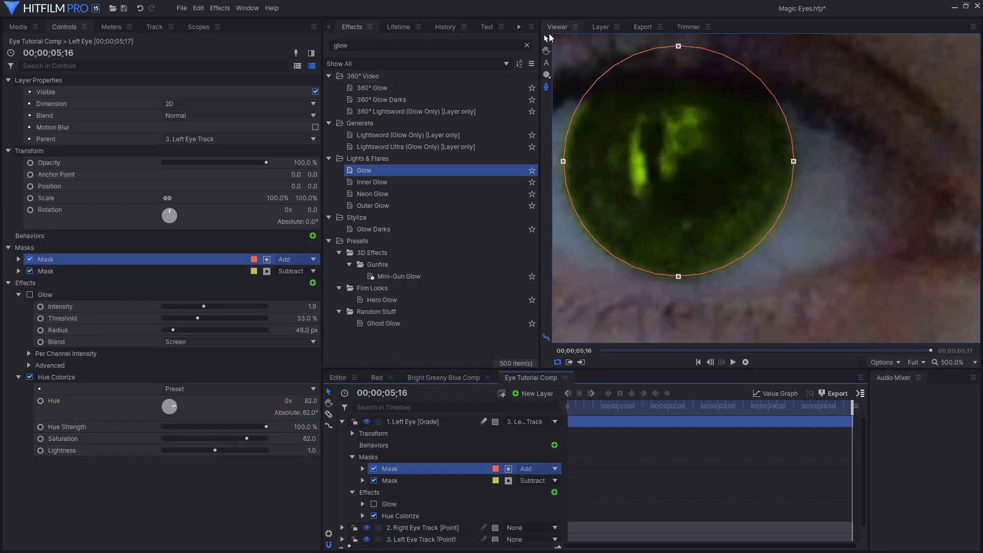
left_click(758, 201)
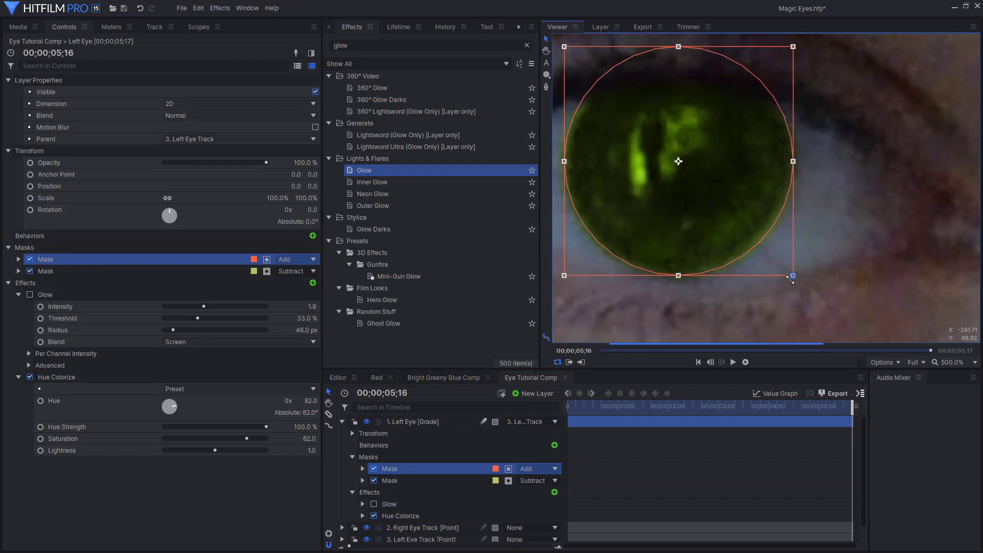
left_click_drag(790, 280, 785, 278)
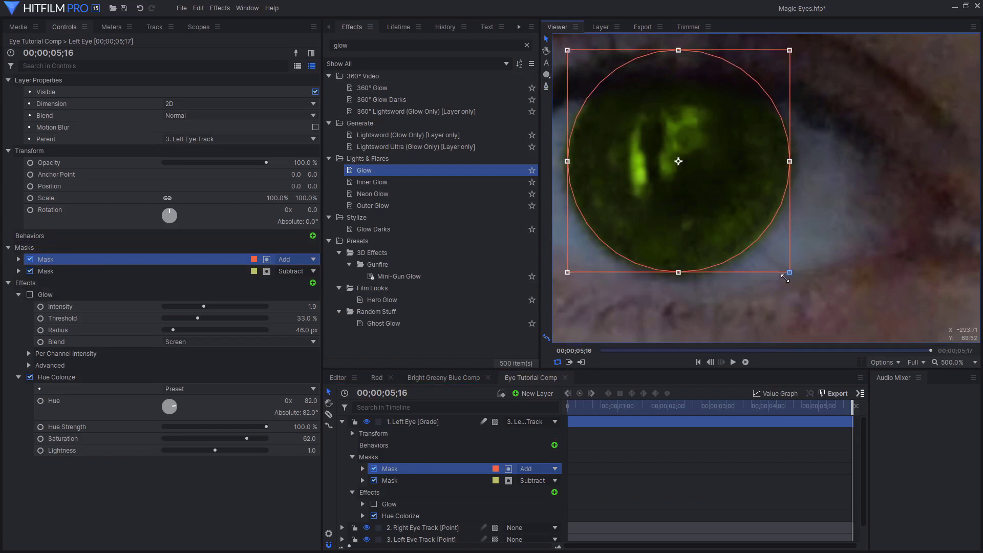
left_click(228, 521)
scroll(739, 174, "down", 5)
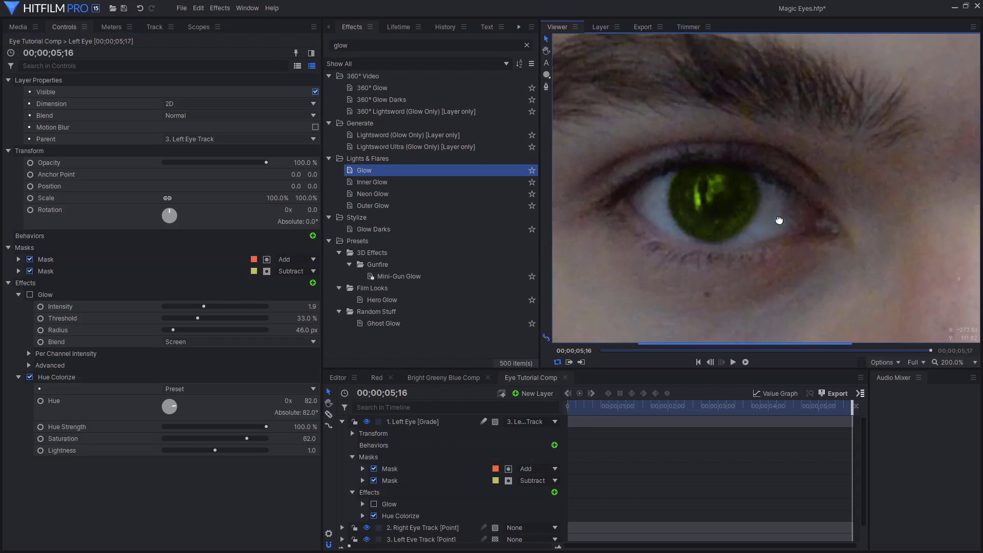
left_click_drag(820, 224, 765, 234)
Fit the viewer, re-enable Glow and set the Hue dial to 131°.
left_click(963, 362)
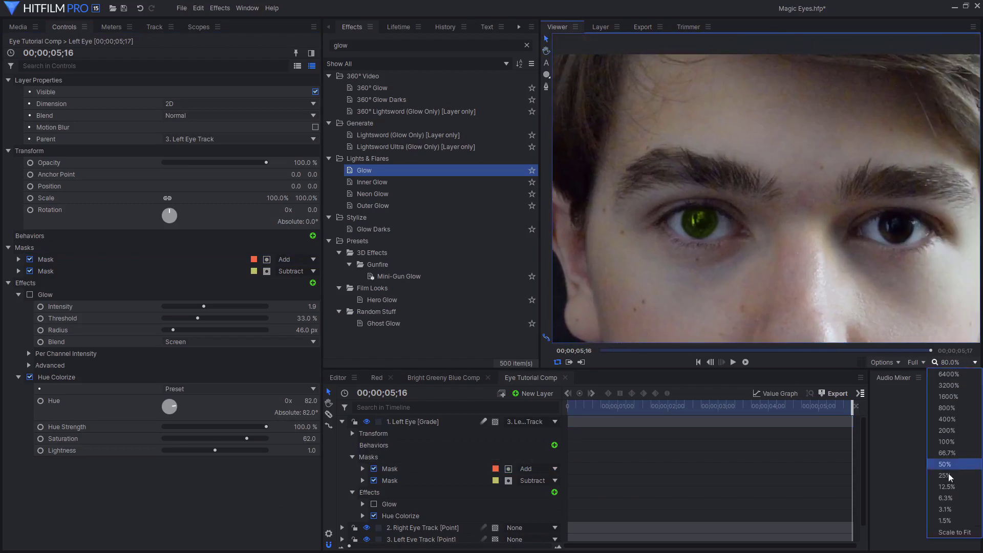
left_click(947, 533)
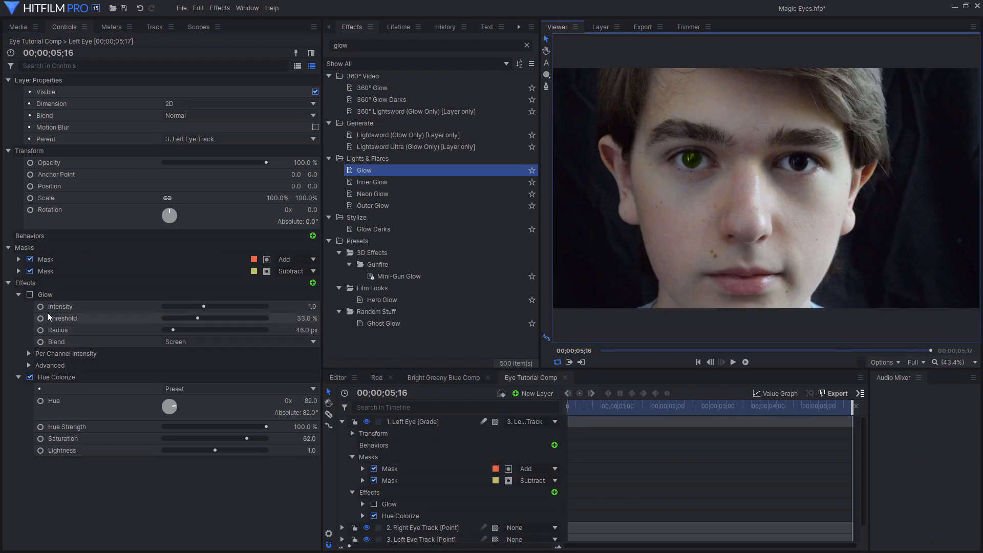
left_click(32, 296)
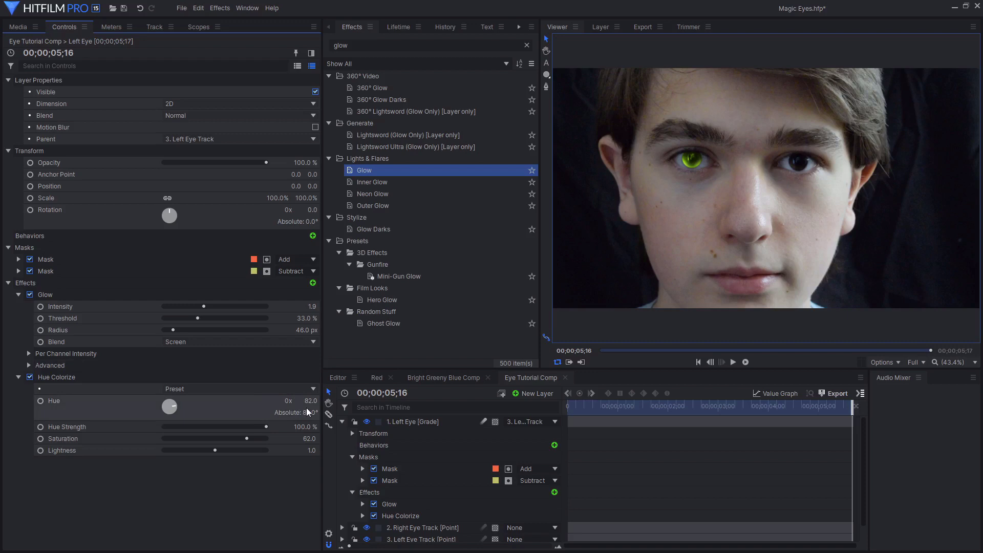
mouse_move(306, 408)
left_mouse_down()
mouse_move(332, 401)
mouse_move(318, 401)
left_mouse_up()
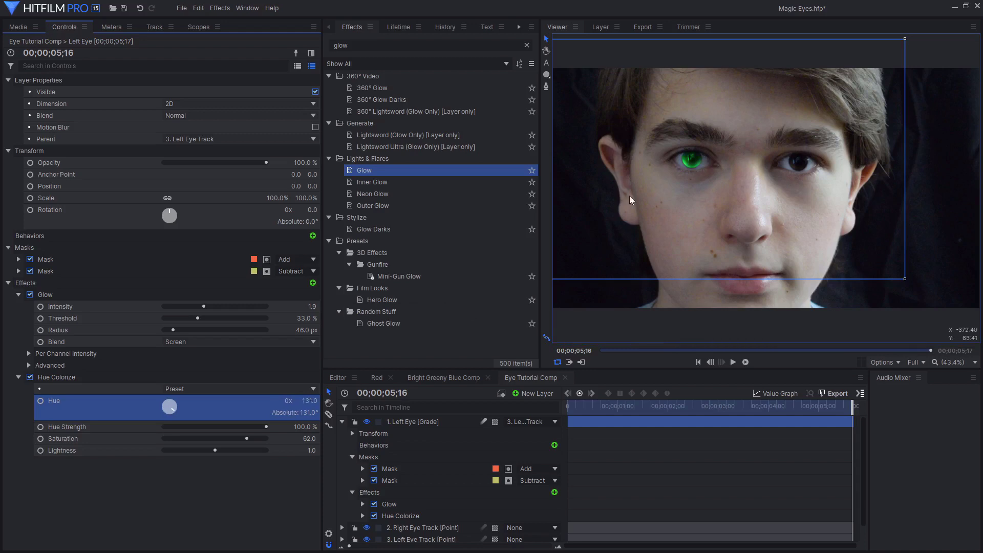
Duplicate the Left Eye grade layer and rename the copy 'Right Eye'.
left_click(19, 295)
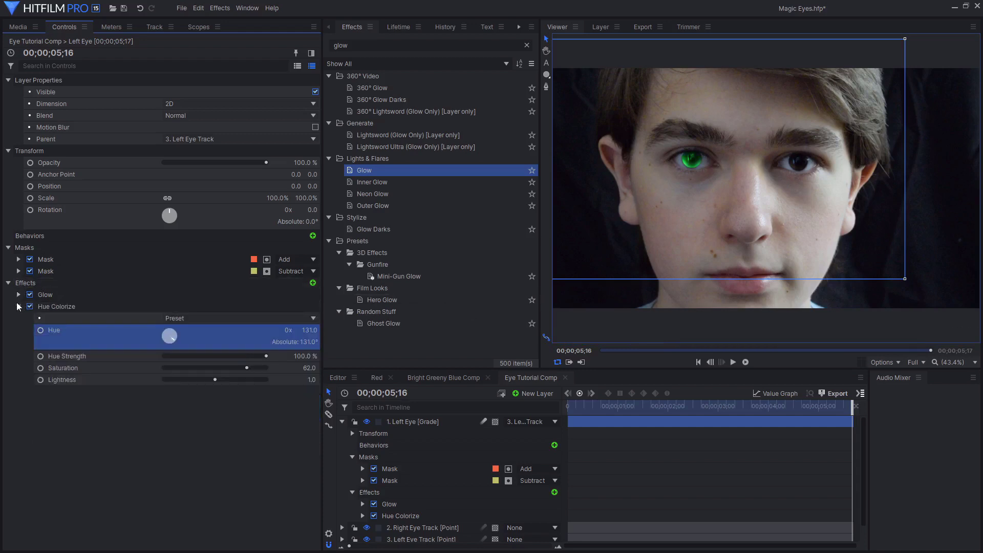
left_click(18, 306)
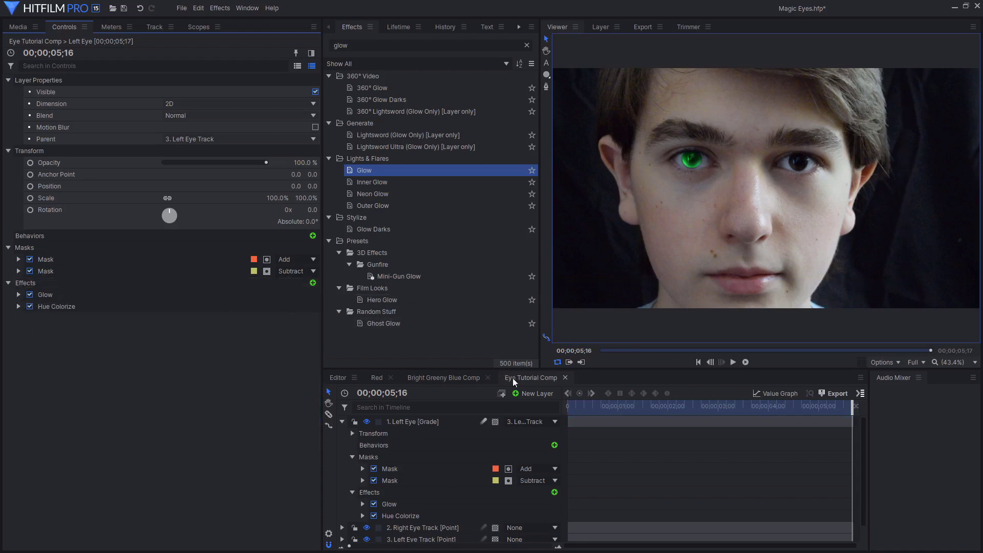
left_click(342, 421)
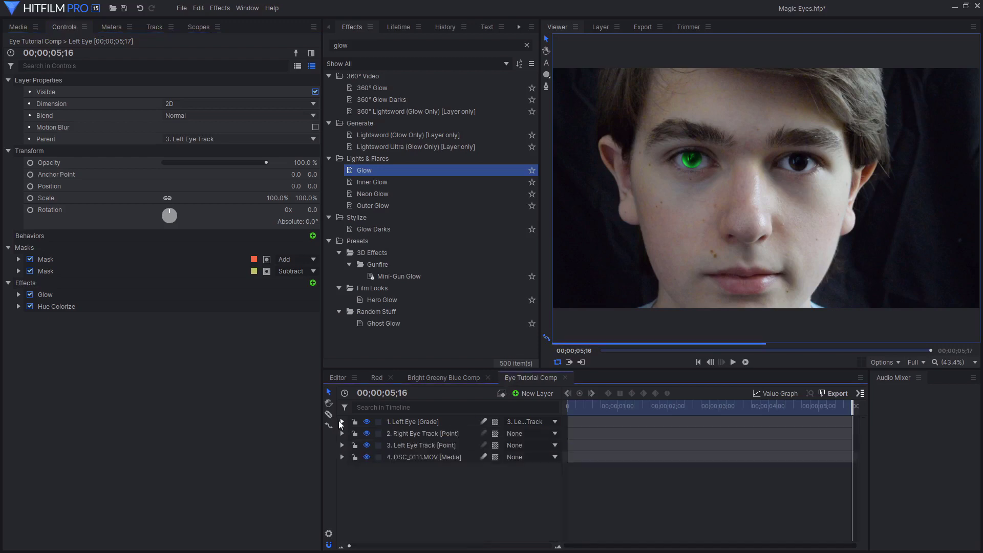
left_click(432, 426)
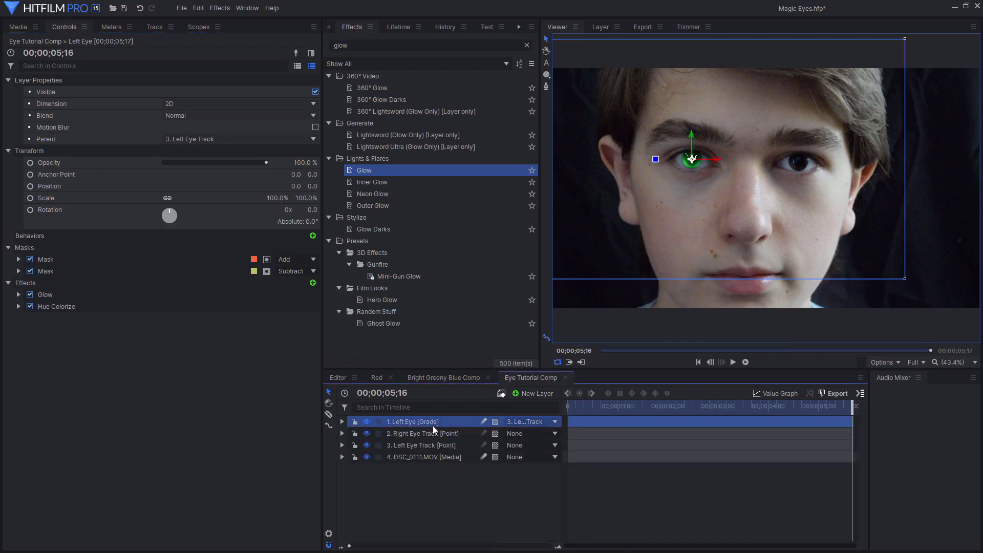
right_click(432, 426)
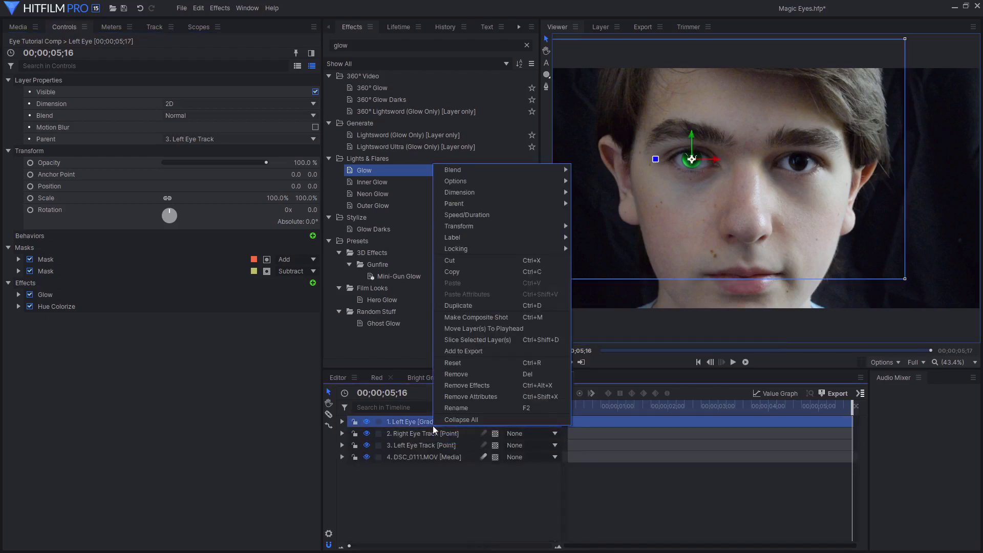
left_click(507, 306)
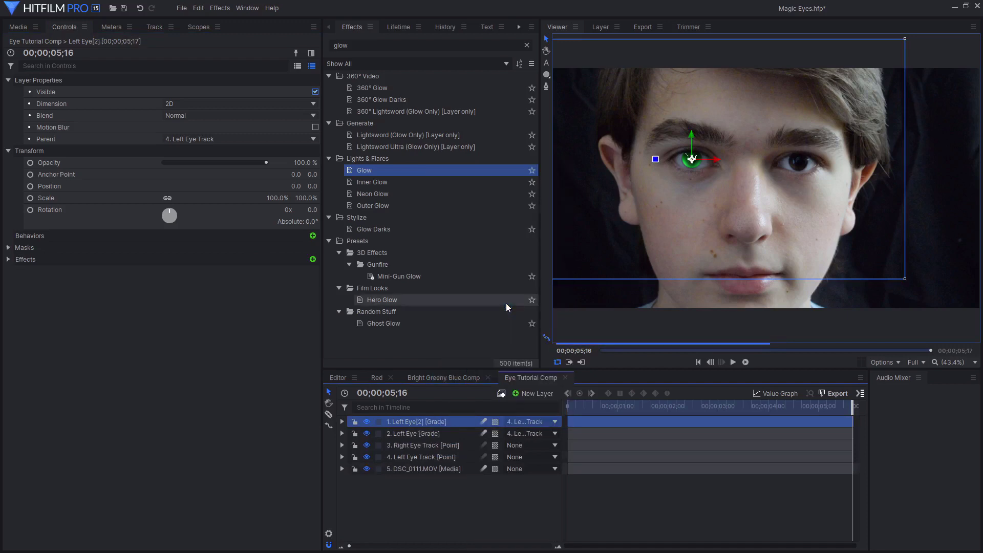
double_click(421, 422)
type("Right")
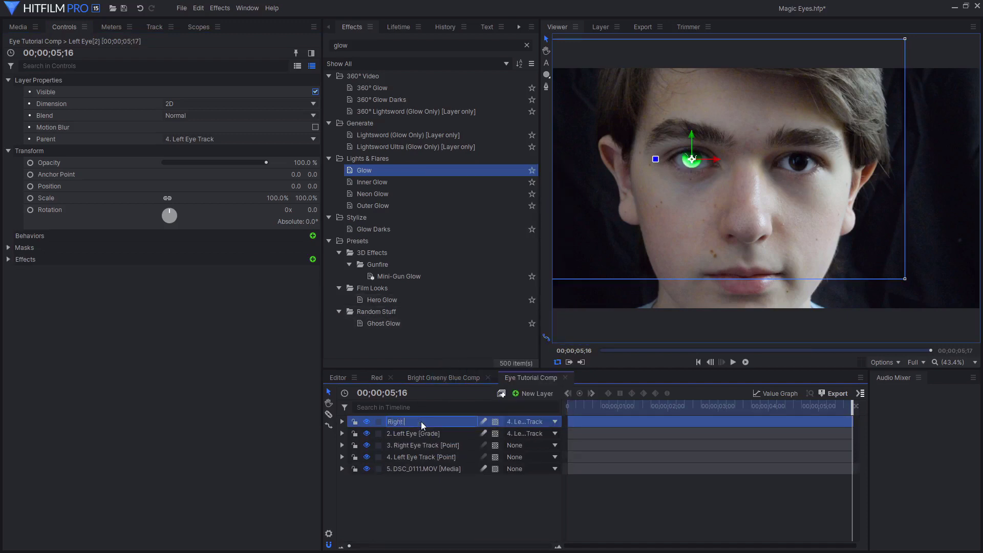
type(" Eye")
key("Return")
Parent Right Eye to Right Eye Track and reset its Transform so the glow sits on the right eye.
left_click(540, 422)
left_click(543, 463)
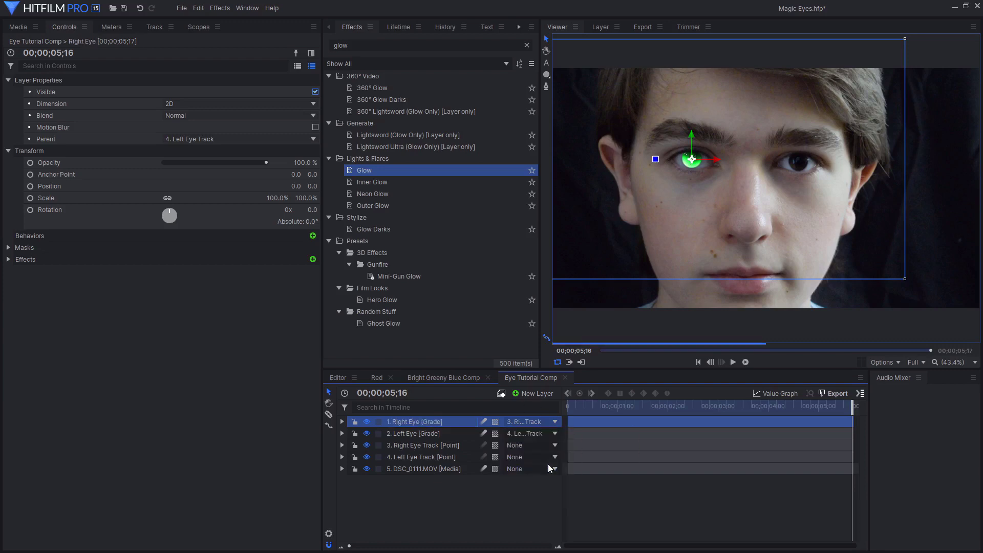
left_click(28, 152)
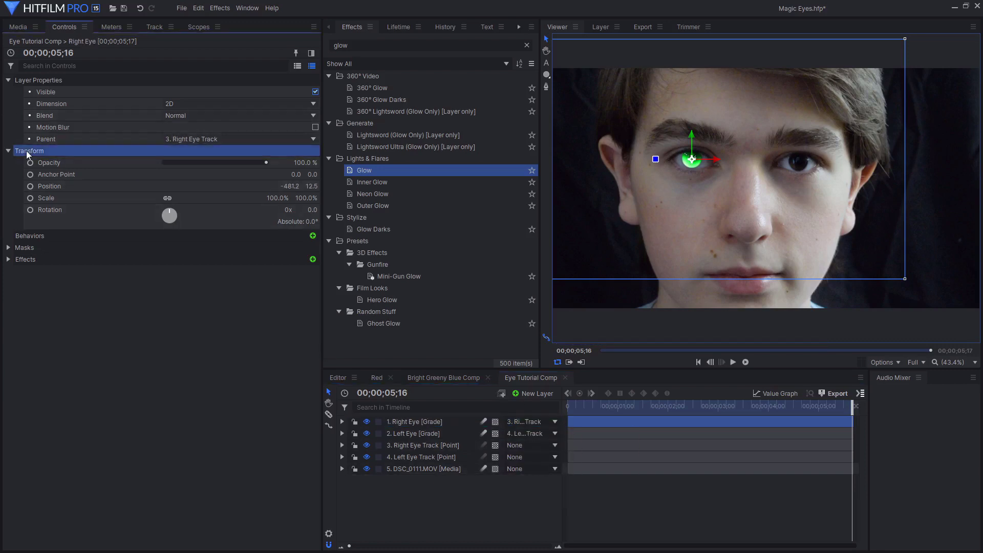
right_click(28, 153)
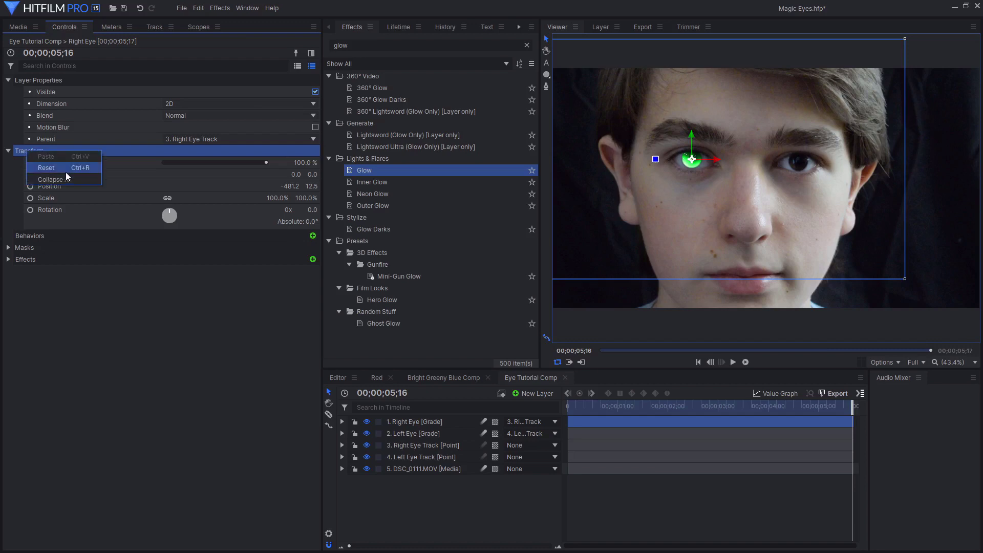
left_click(58, 170)
left_click(100, 298)
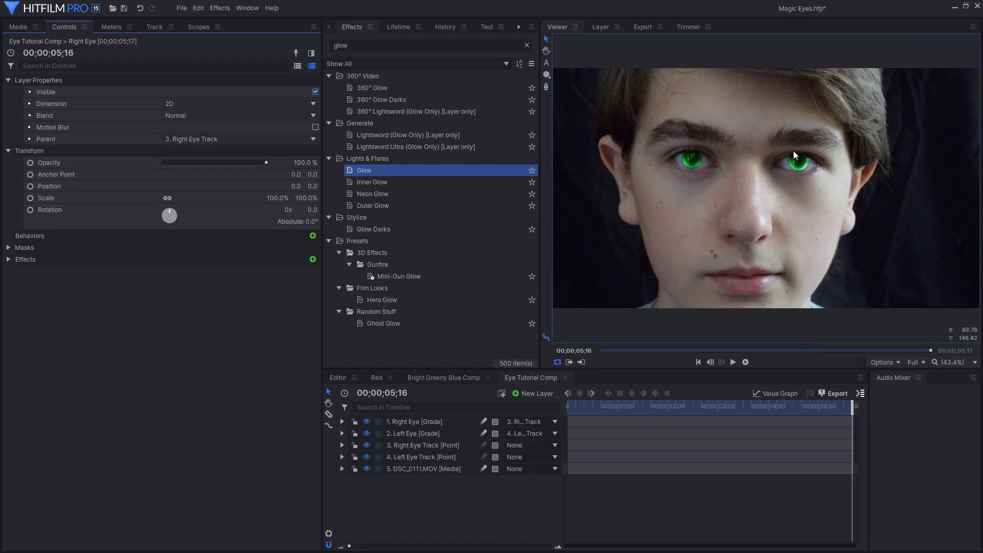
scroll(803, 161, "up", 8)
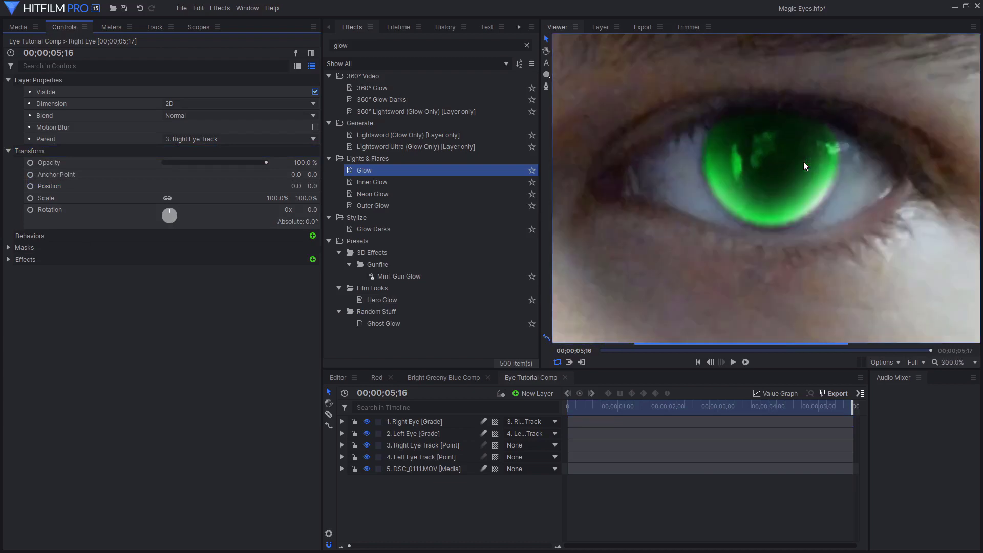
Select the Right Eye layer's eye-outline subtract mask.
left_click(421, 430)
left_click(417, 423)
left_click(8, 247)
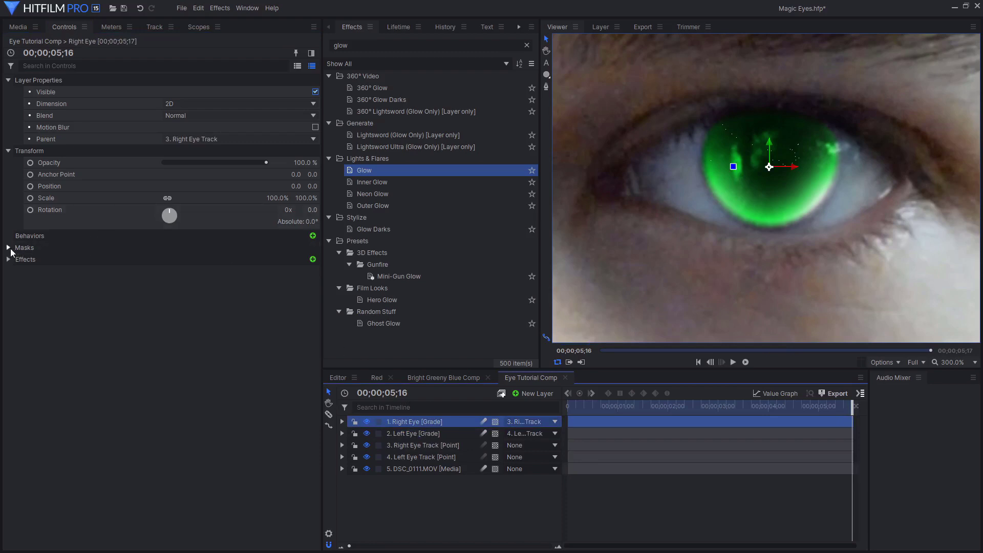
left_click(97, 259)
left_click(100, 271)
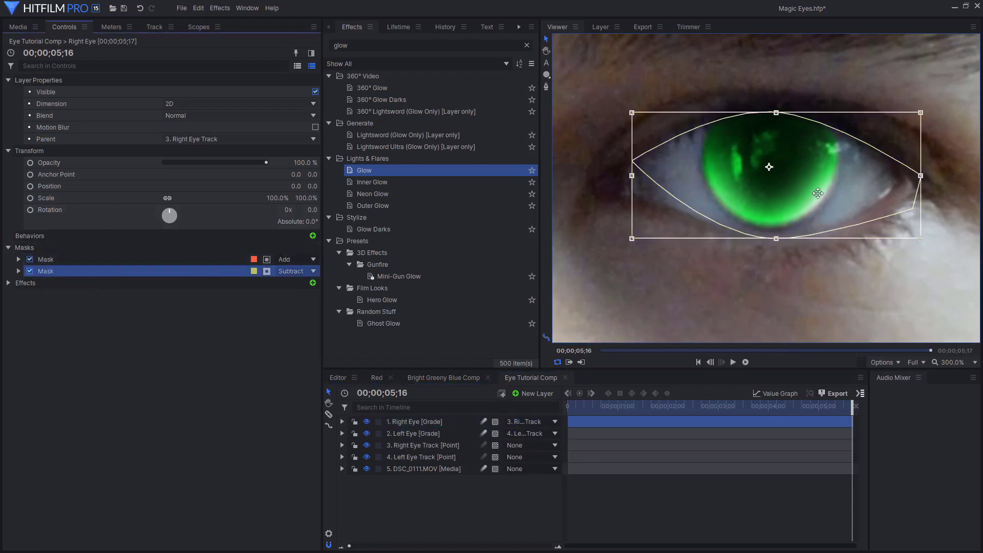
scroll(840, 233, "down", 6)
left_click_drag(686, 234, 737, 251)
scroll(860, 215, "up", 6)
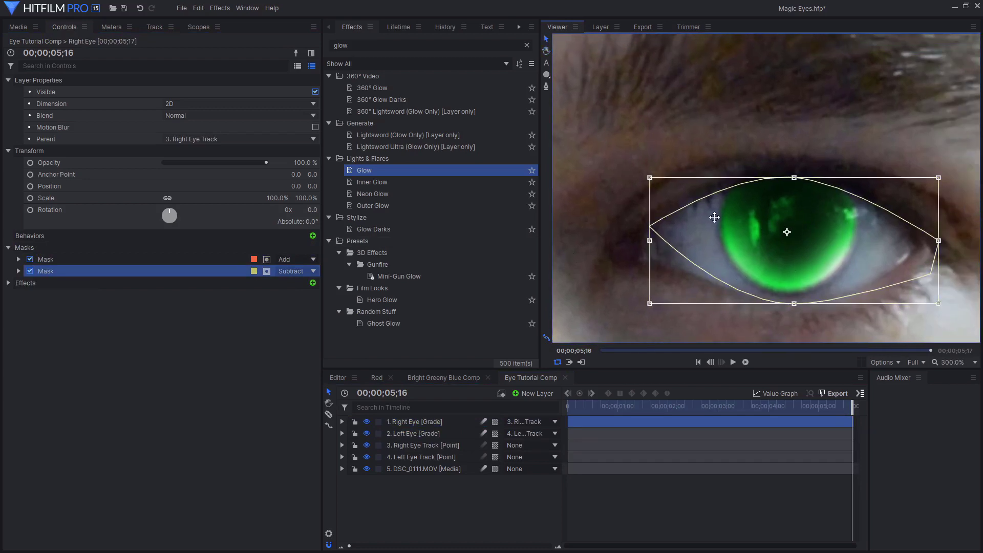
Move the mask's corner points and curve its top and bottom edges along the right eyelids.
left_click(547, 87)
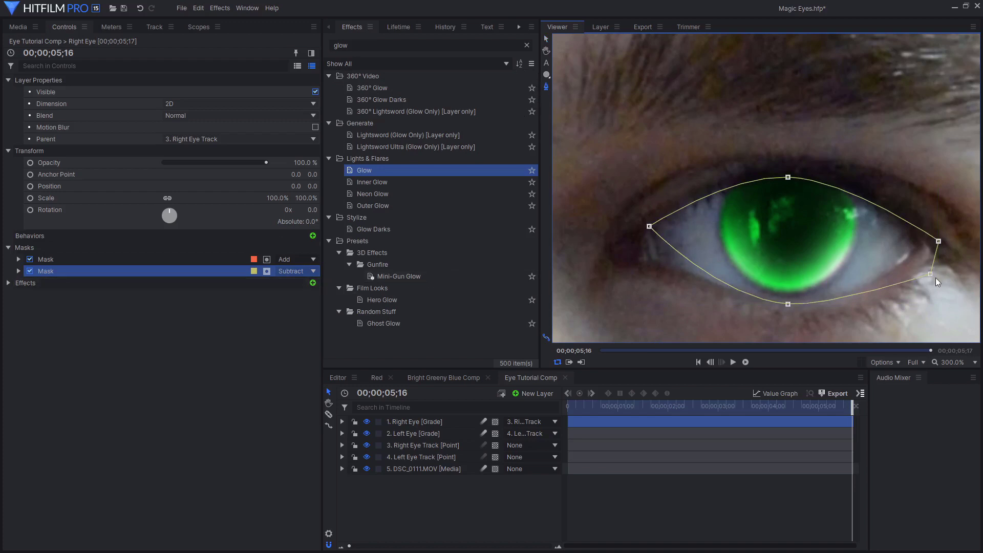
mouse_move(650, 225)
left_mouse_down()
mouse_move(814, 231)
mouse_move(860, 245)
mouse_move(921, 247)
mouse_move(645, 236)
left_mouse_up()
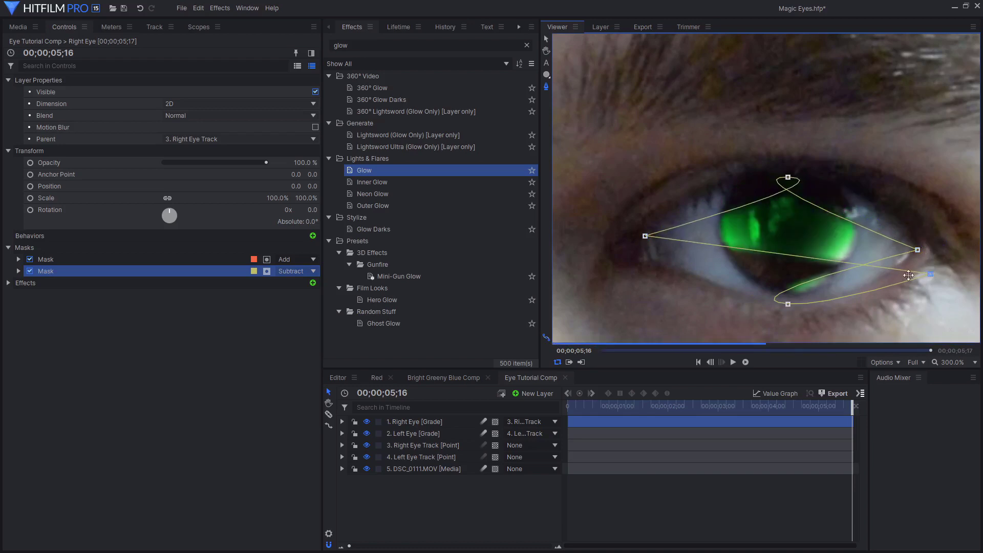
left_click_drag(909, 275, 646, 263)
left_click(787, 304)
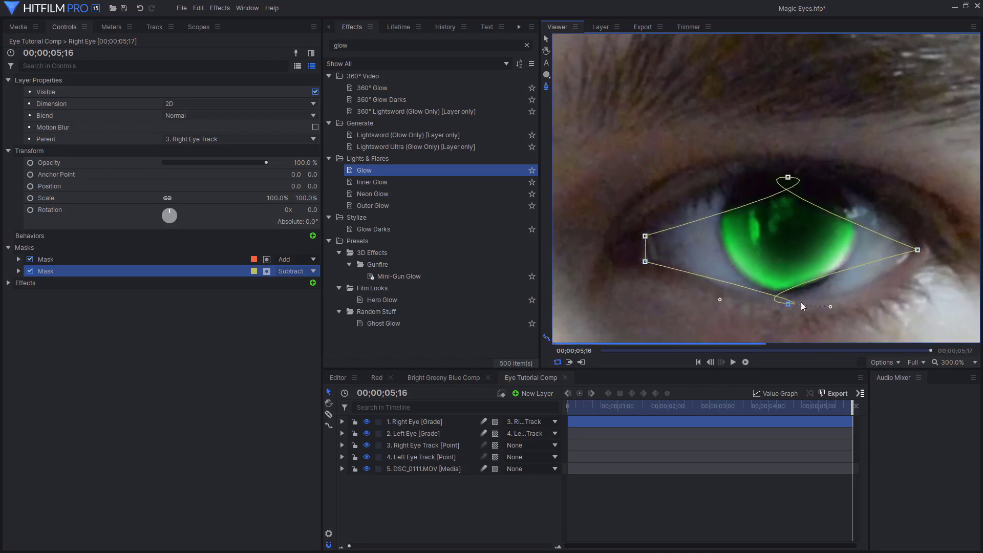
left_click_drag(719, 299, 725, 300)
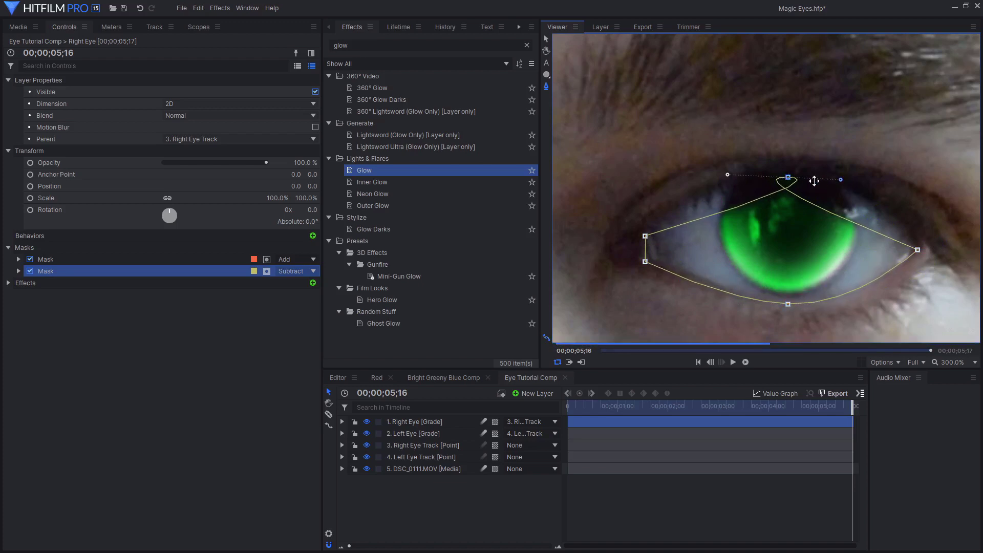
left_click_drag(788, 178, 718, 177)
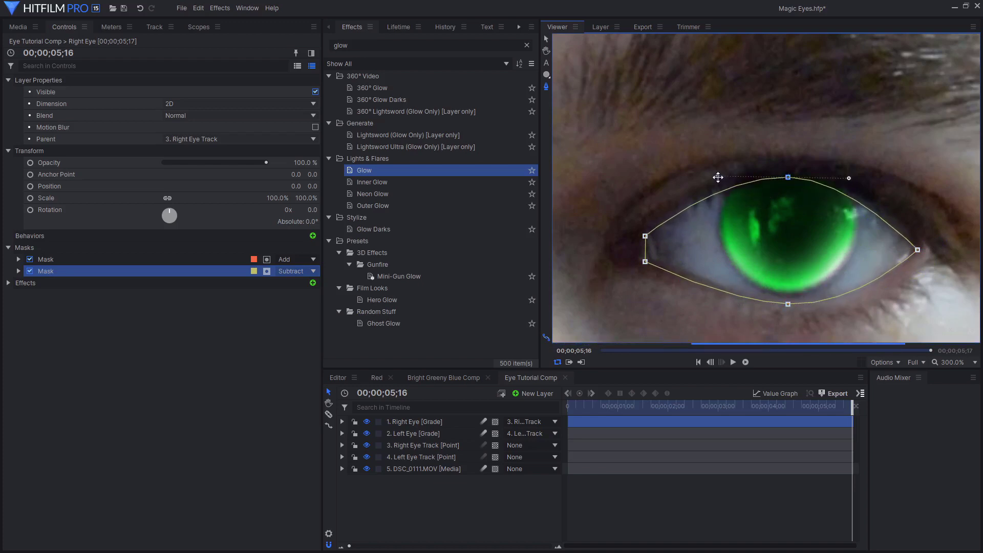
left_click(788, 178)
left_click_drag(788, 178, 851, 176)
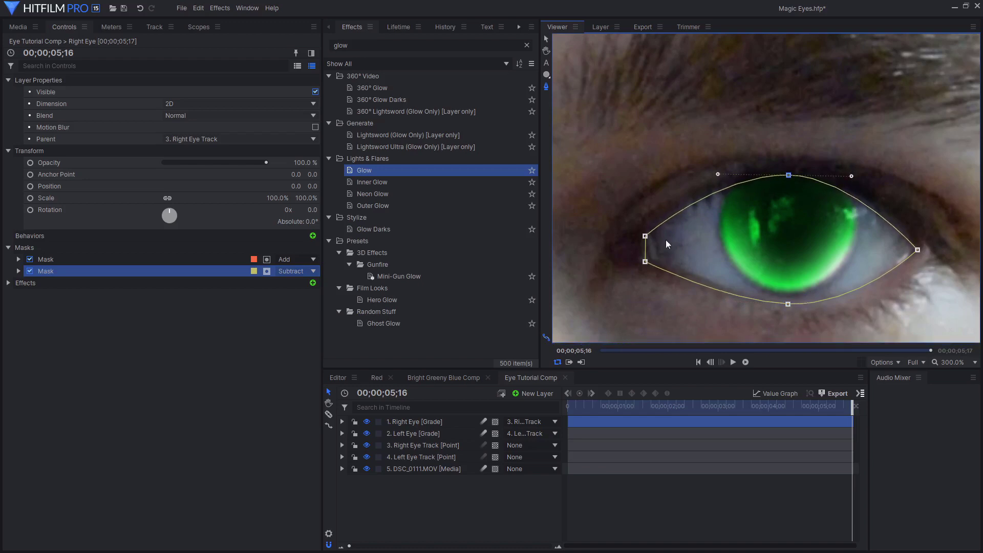
left_click(647, 262)
scroll(764, 219, "down", 4)
scroll(773, 222, "up", 4)
scroll(776, 222, "down", 4)
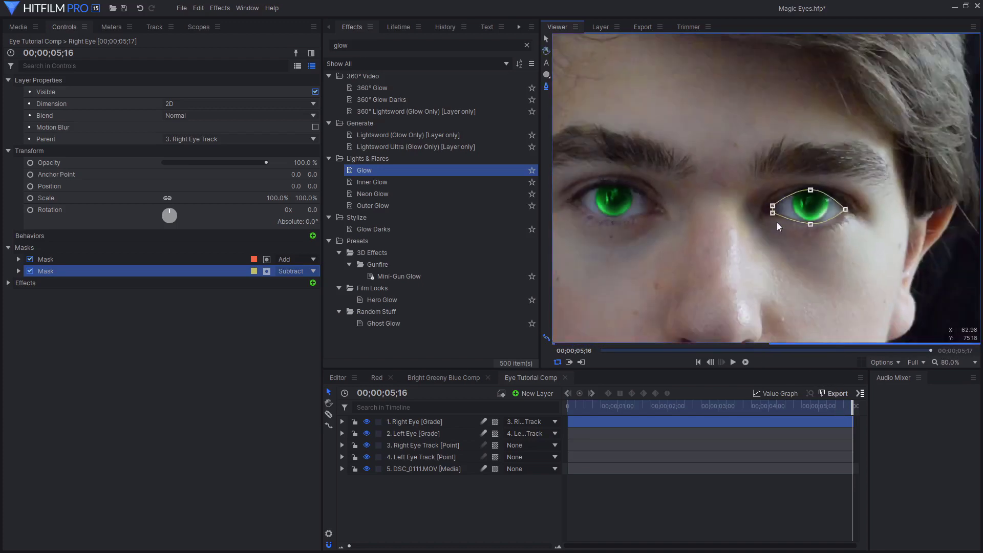
left_click(957, 362)
Fit the frame in the viewer and disable Right Eye's circular mask to expose the iris.
left_click(947, 520)
left_click(943, 361)
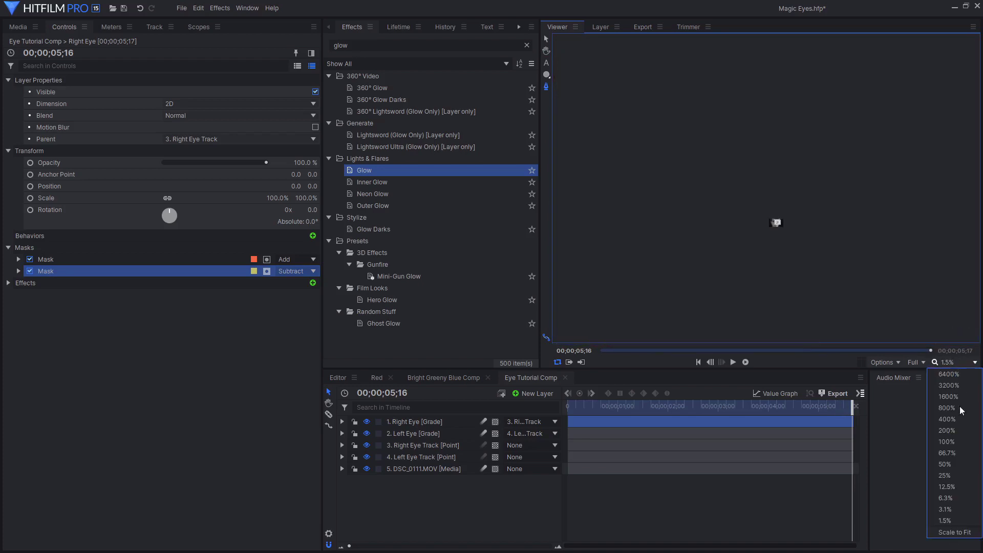
left_click(954, 532)
scroll(828, 135, "up", 4)
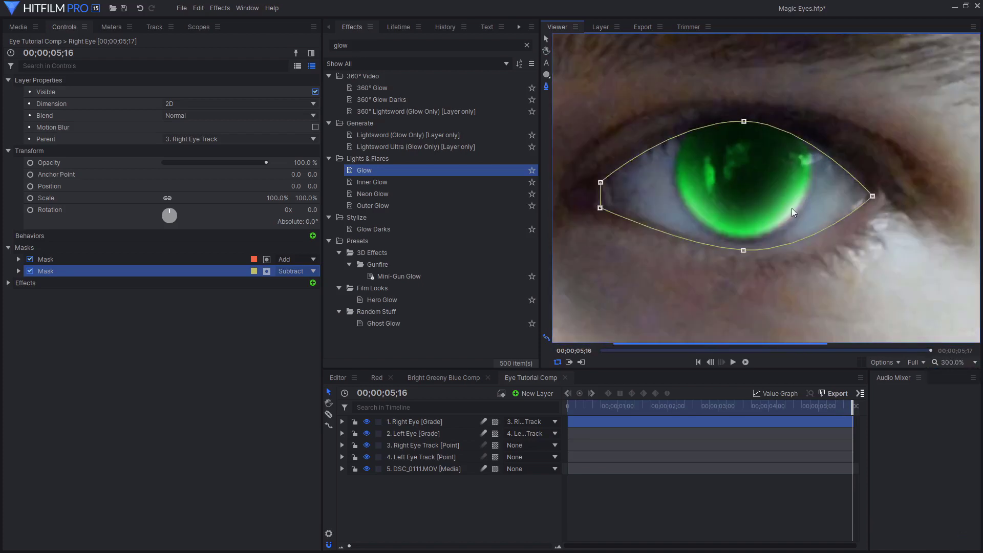
left_click(183, 260)
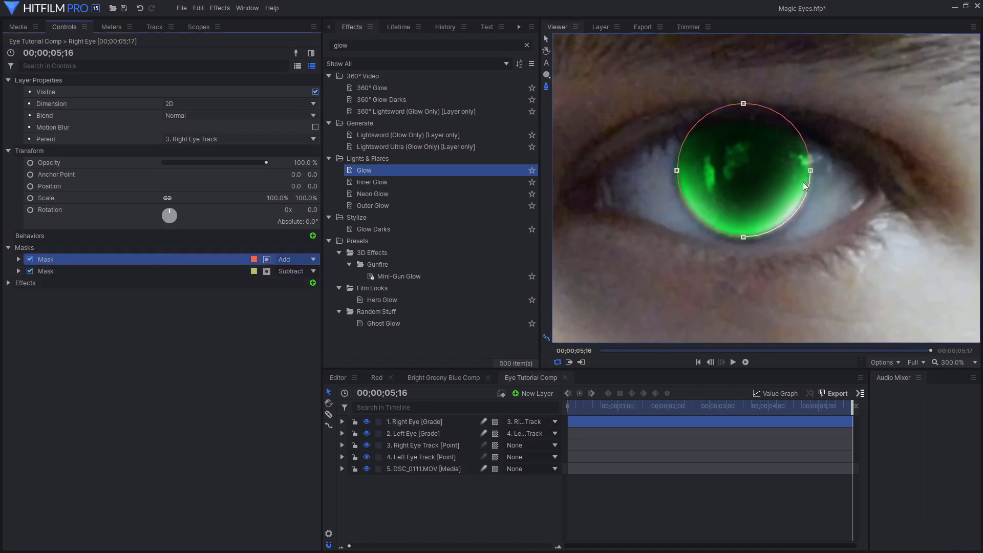
scroll(803, 183, "up", 2)
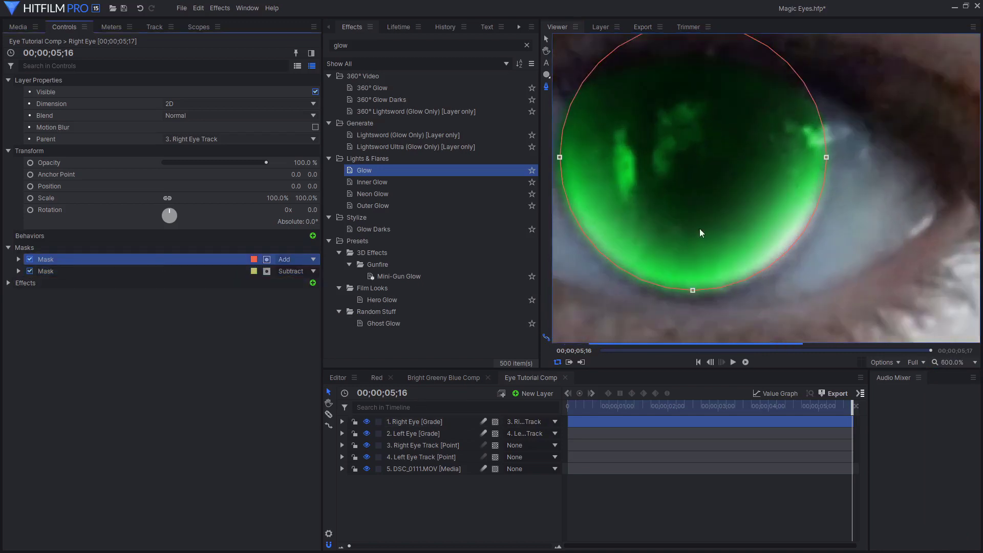
left_click(30, 259)
Nudge the circle's bottom, left and top points onto the iris edge and re-enable the mask.
key("h")
left_click_drag(715, 170, 754, 178)
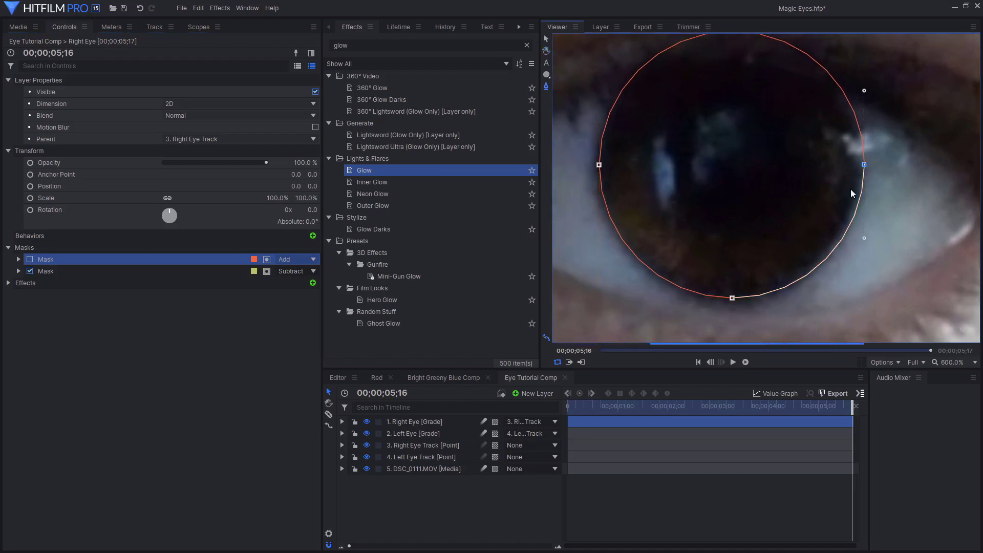
left_click_drag(730, 296, 725, 298)
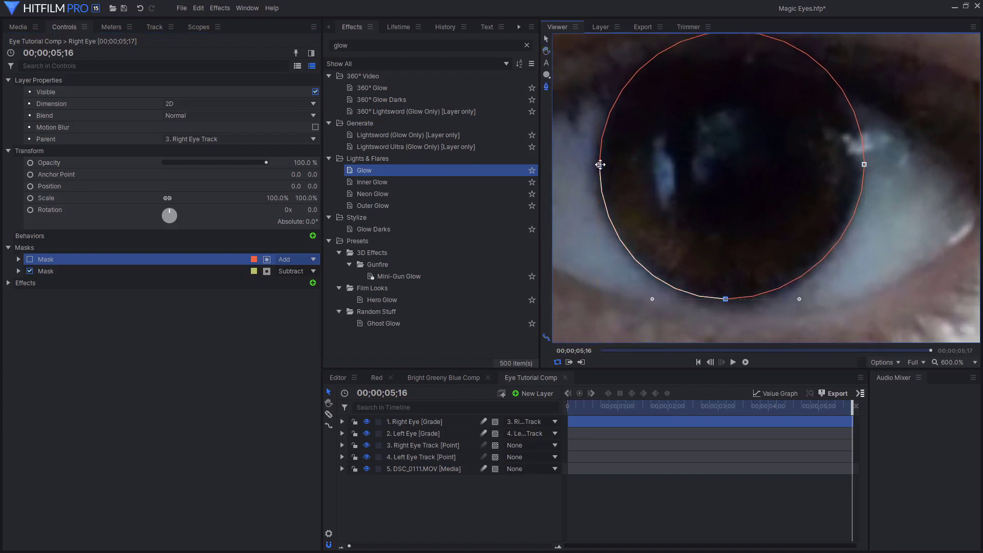
left_click_drag(599, 165, 596, 166)
scroll(870, 112, "up", 2)
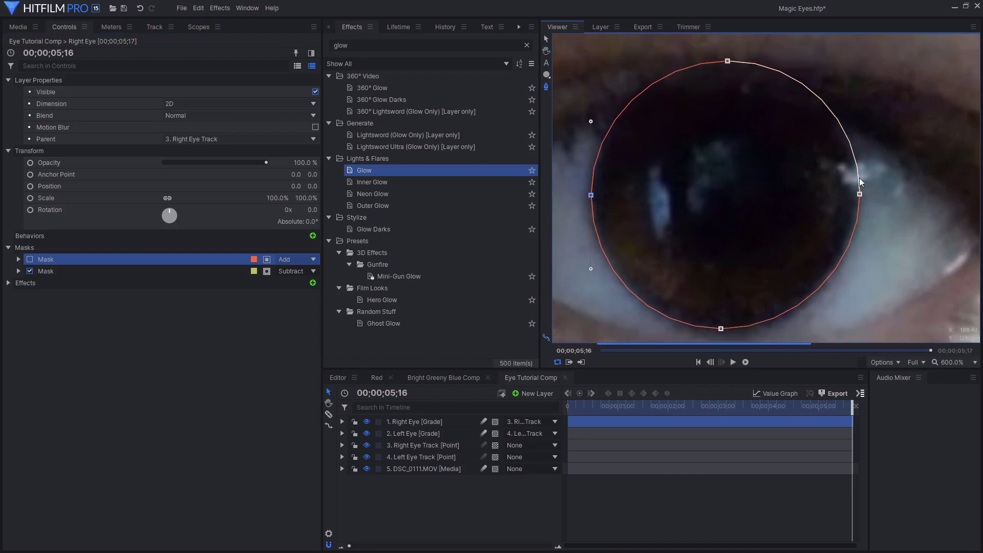
left_click_drag(727, 64, 724, 62)
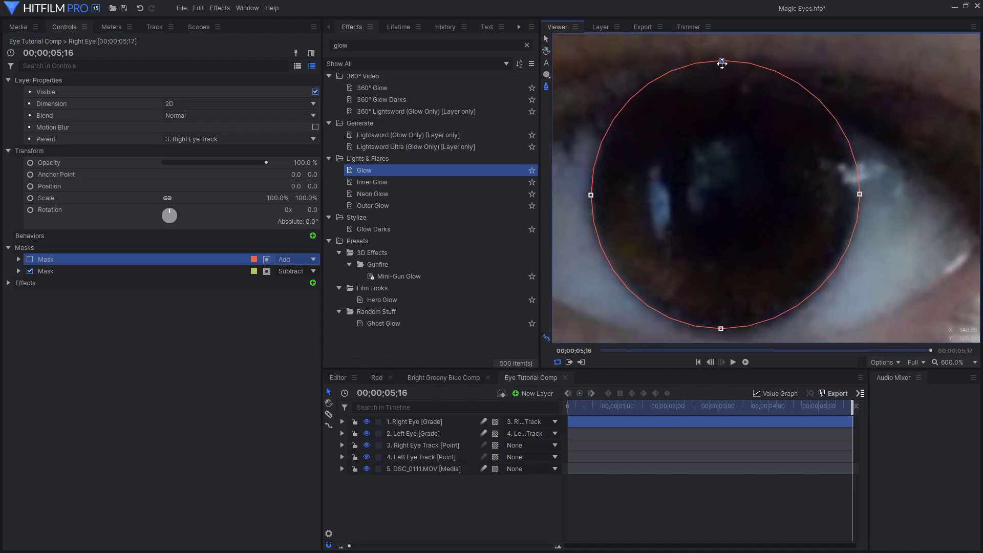
scroll(711, 128, "down", 2)
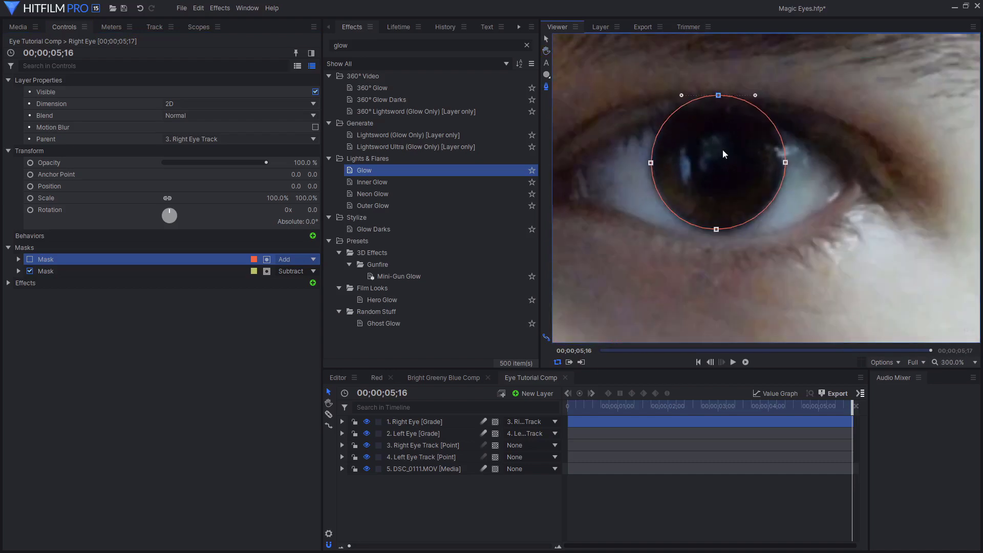
left_click(30, 259)
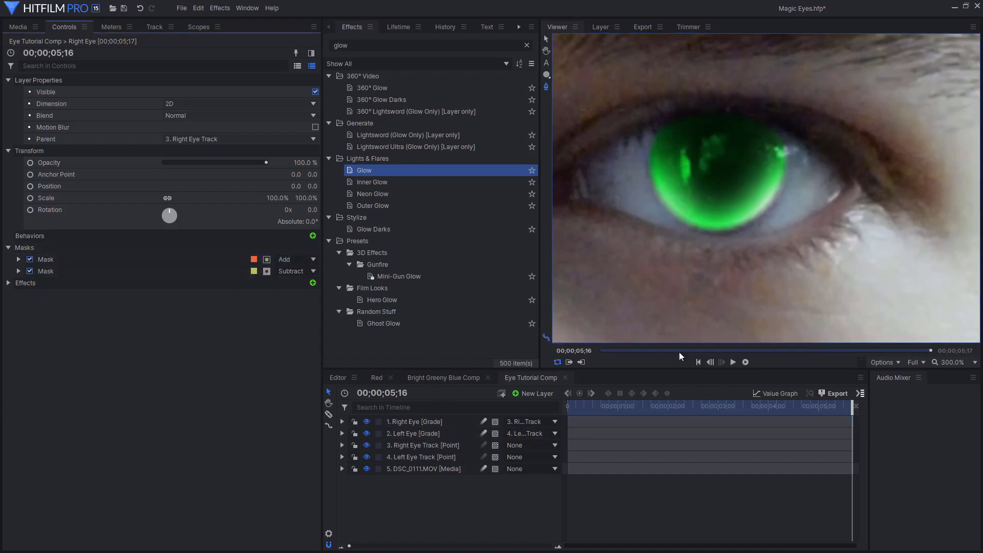
Set the viewer to Scale to Fit so the whole frame is visible.
scroll(761, 226, "down", 4)
scroll(761, 225, "down", 1)
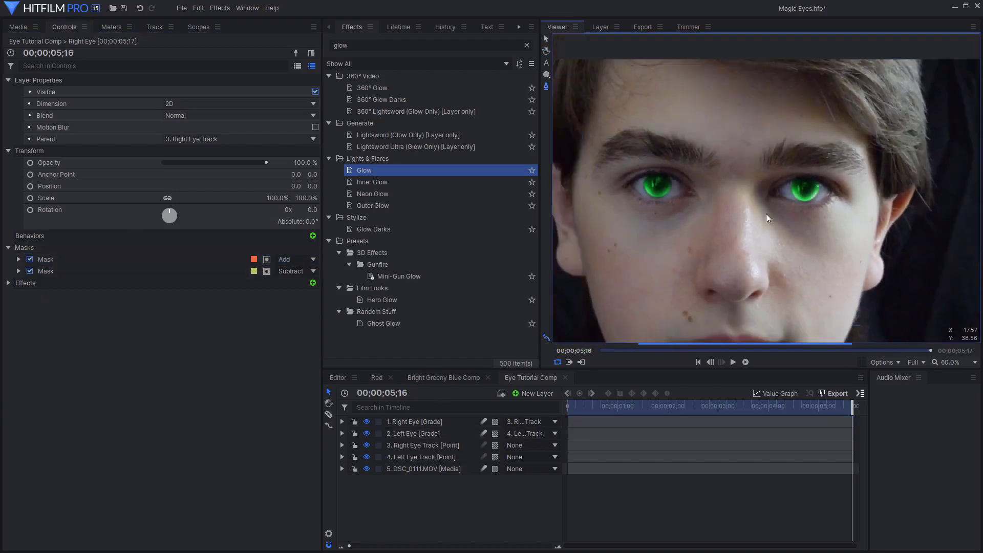
left_click(950, 362)
left_click(947, 532)
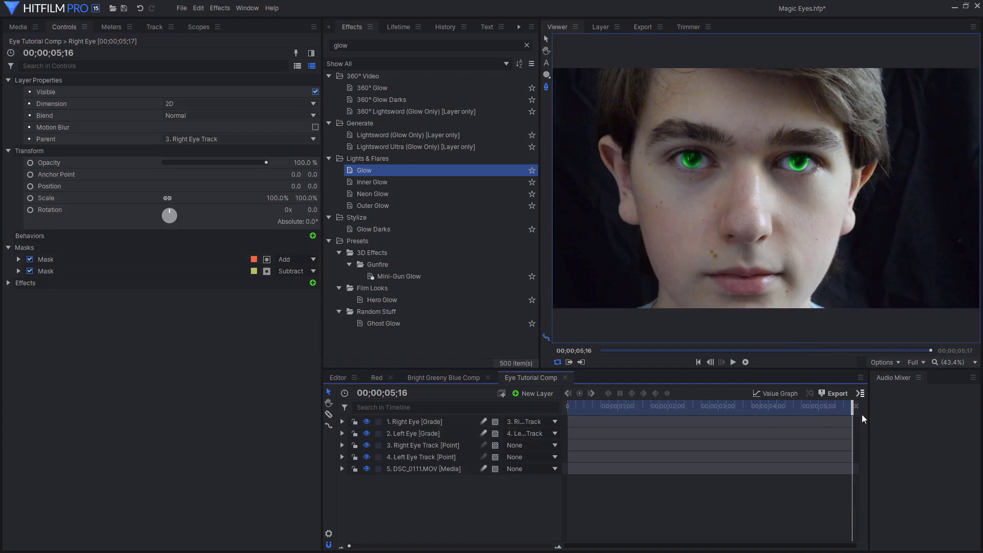
Move the playhead back to frame 00;00;00;17 and zoom in on the right eye.
left_click_drag(837, 404, 591, 408)
key("Left")
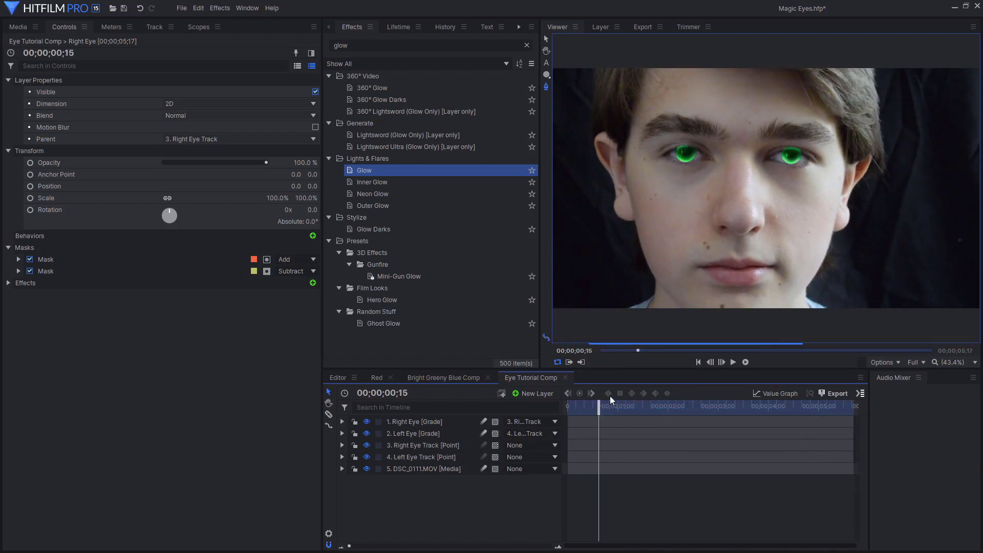
key("Left")
key("Right")
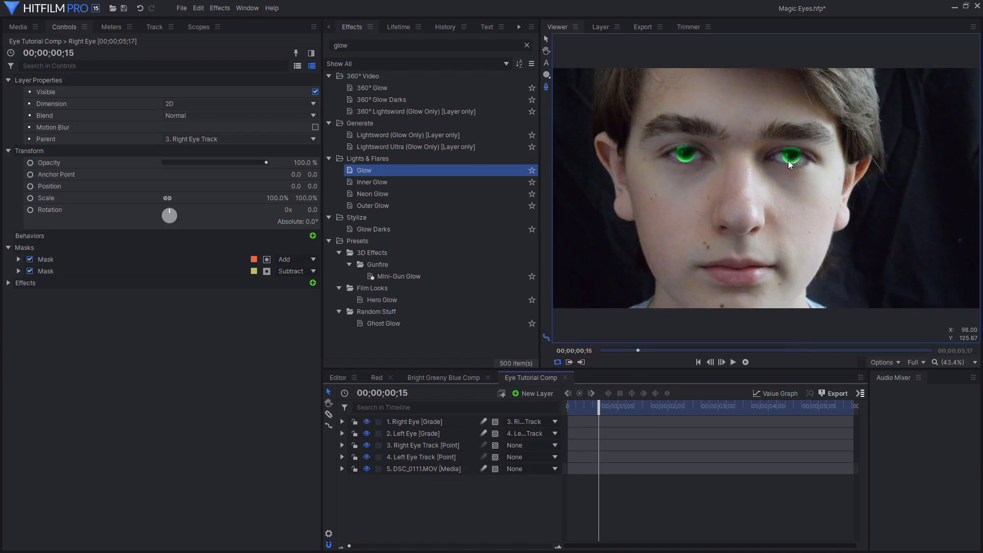
scroll(790, 155, "up", 6)
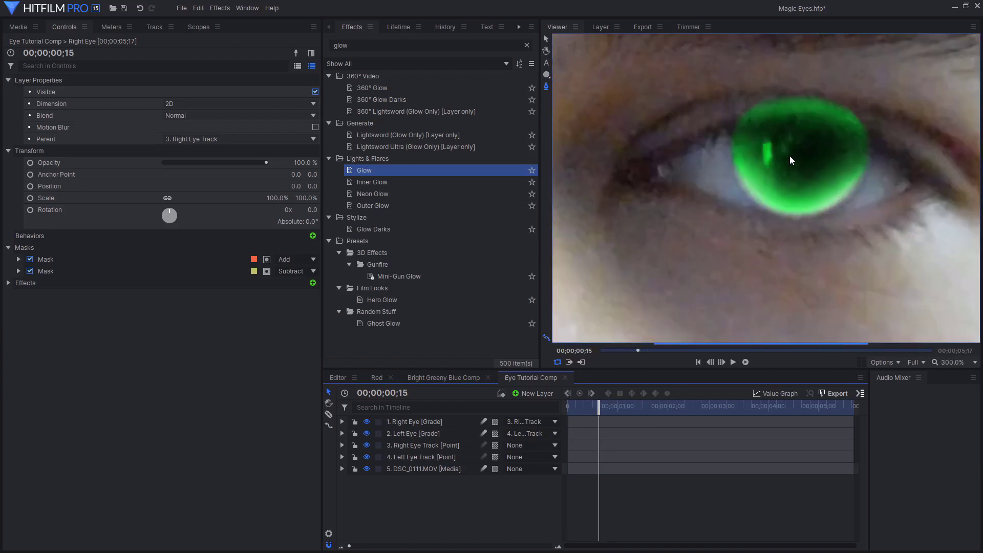
key("Right")
key("Right")
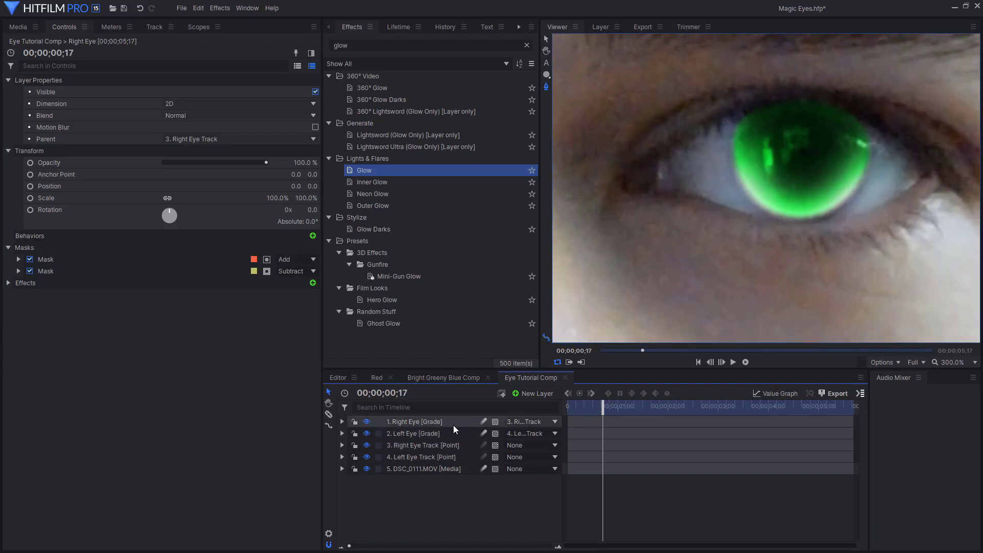
Enable Path keyframing on the right eye's second (subtract) mask.
left_click(72, 271)
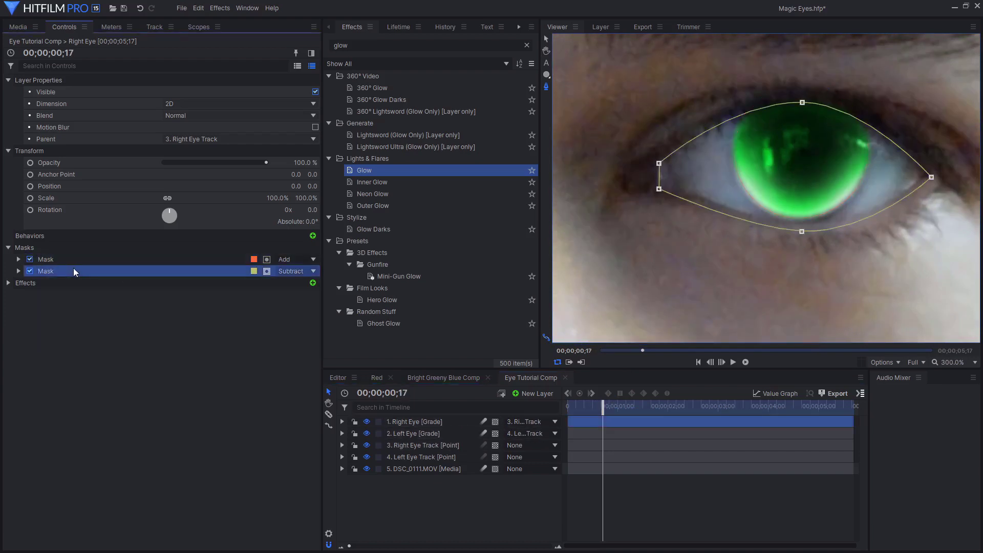
double_click(64, 272)
left_click(26, 294)
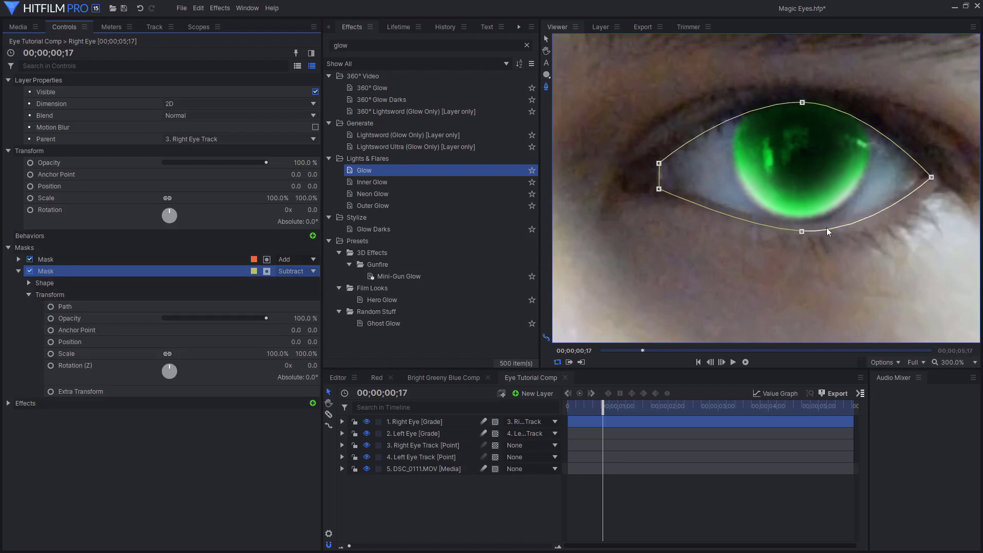
left_click(52, 307)
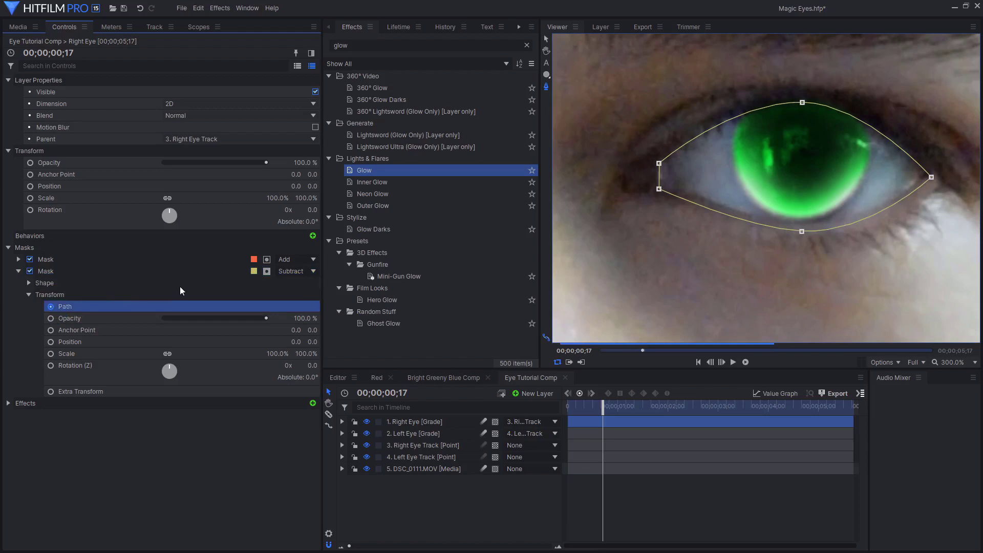
On the two preceding frames, pull the mask's top and bottom points onto the eyelids.
key("Left")
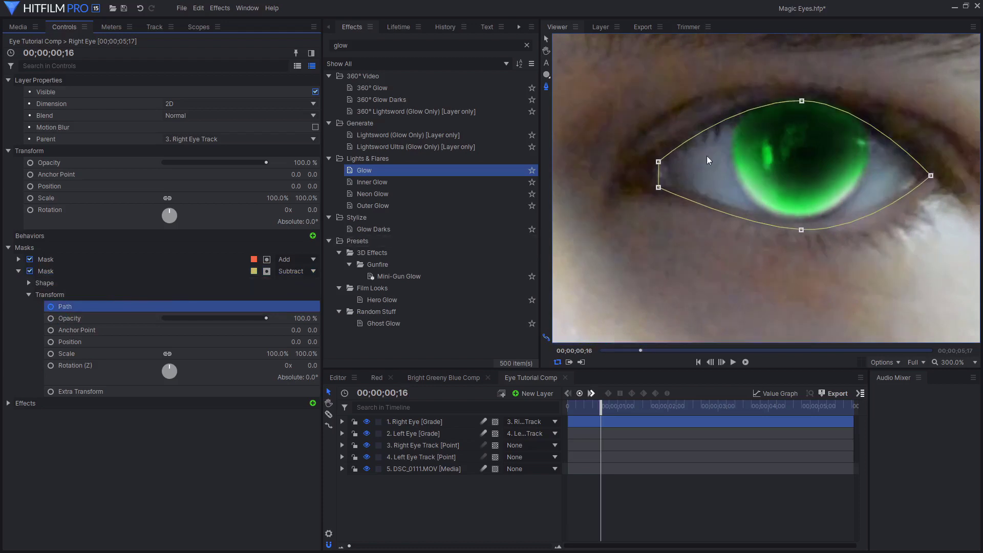
left_click_drag(801, 230, 801, 221)
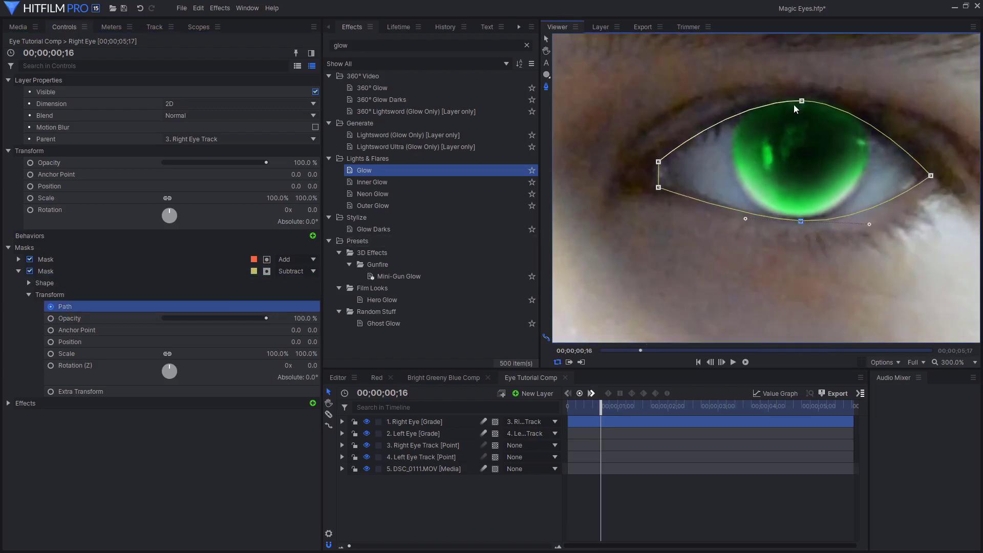
mouse_move(799, 104)
left_mouse_down()
mouse_move(799, 124)
mouse_move(797, 113)
left_mouse_up()
key("Left")
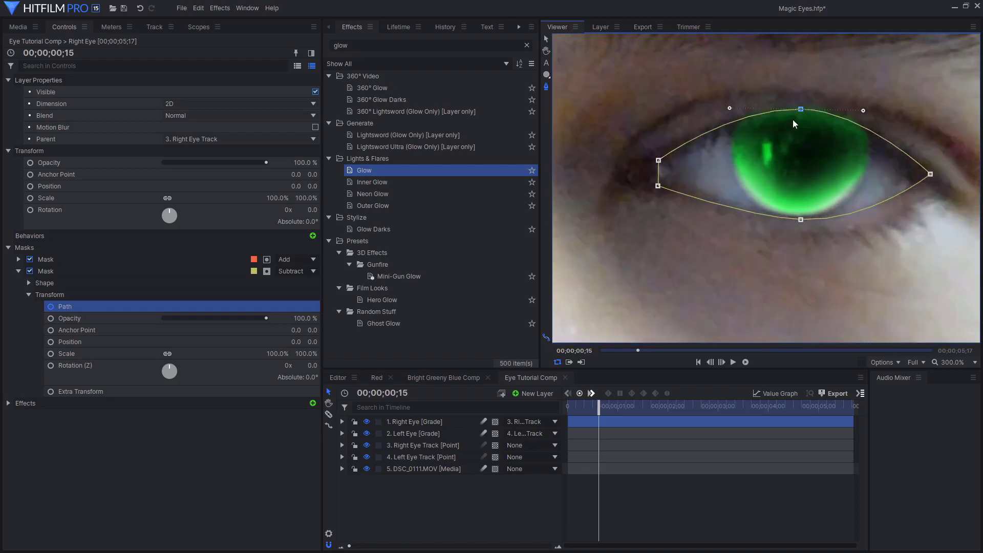
left_click(799, 108)
left_click_drag(799, 108, 799, 125)
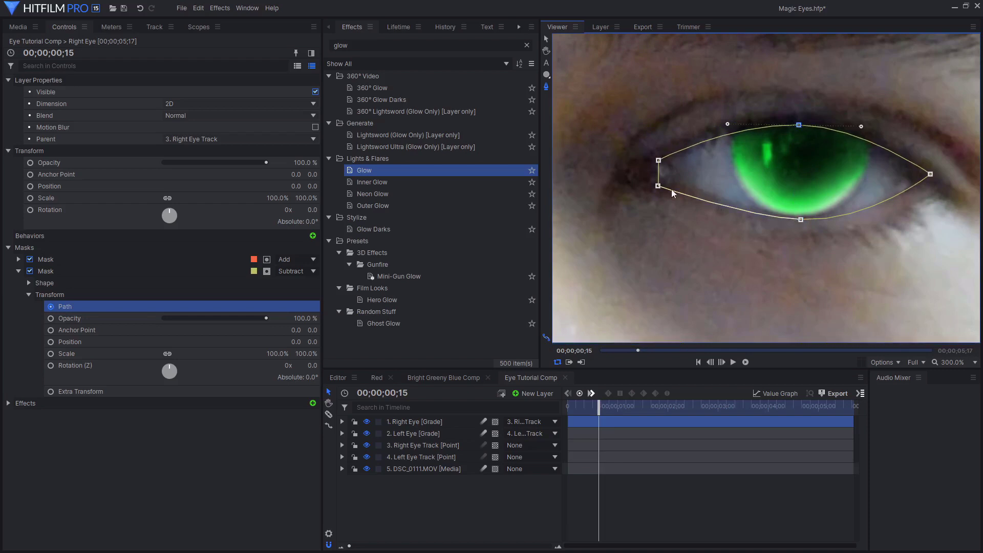
One frame earlier, narrow the mask's top, bottom and inner corners to the closing eye.
key("Left")
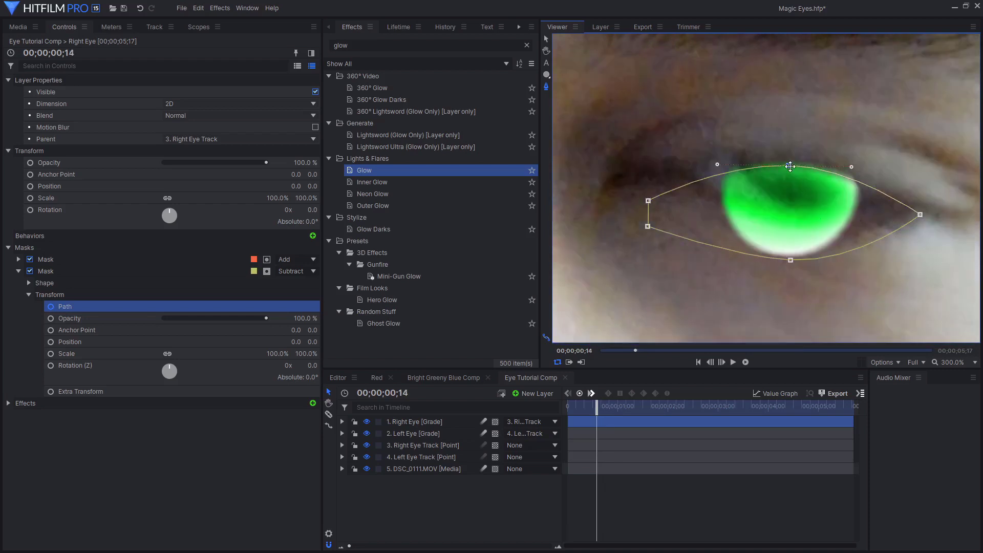
left_click_drag(790, 167, 787, 191)
left_click_drag(789, 260, 795, 224)
left_click_drag(648, 199, 678, 164)
left_click_drag(647, 226, 672, 179)
Refine the mask's top, top-left corner and bottom point to hug the half-open right eye.
scroll(853, 247, "down", 1)
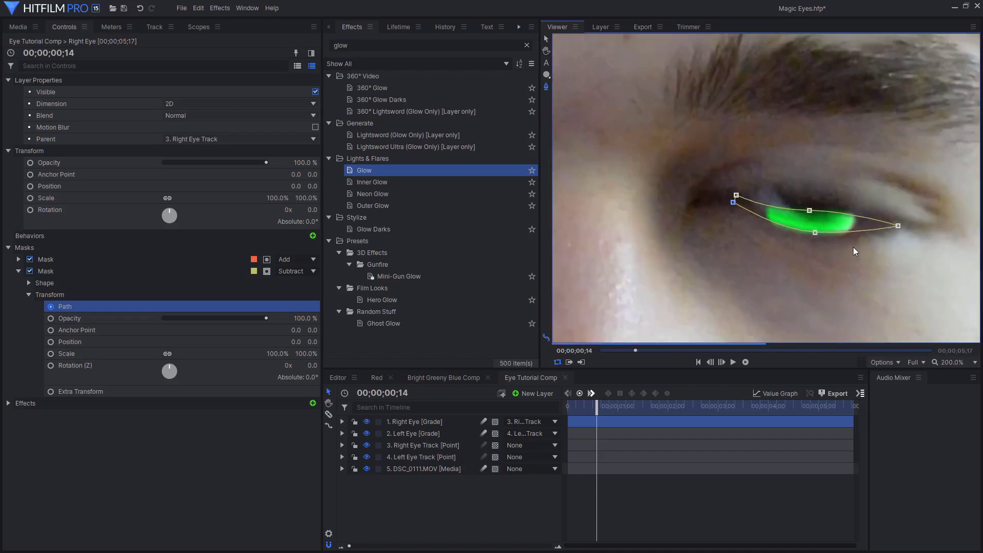
scroll(853, 247, "down", 1)
scroll(819, 240, "up", 3)
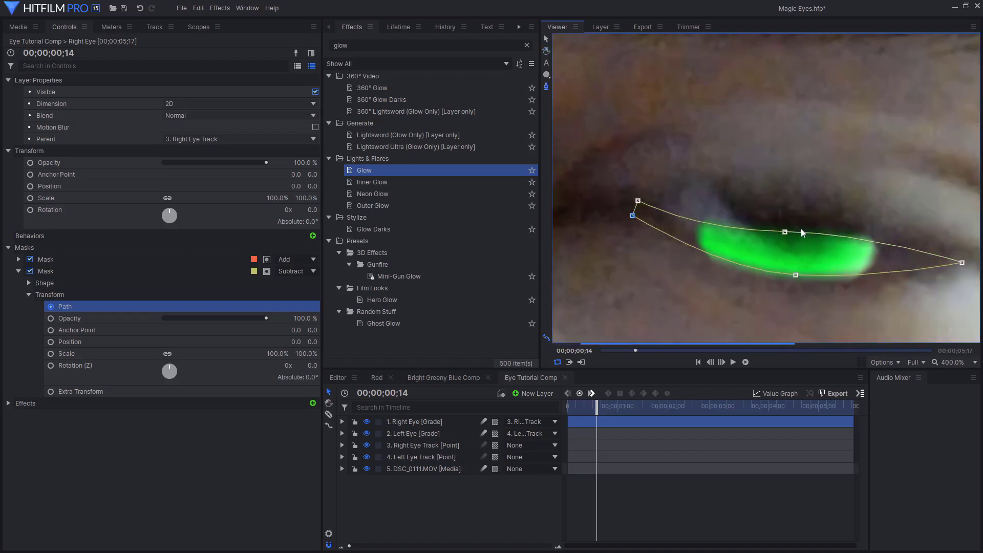
left_click_drag(785, 232, 793, 210)
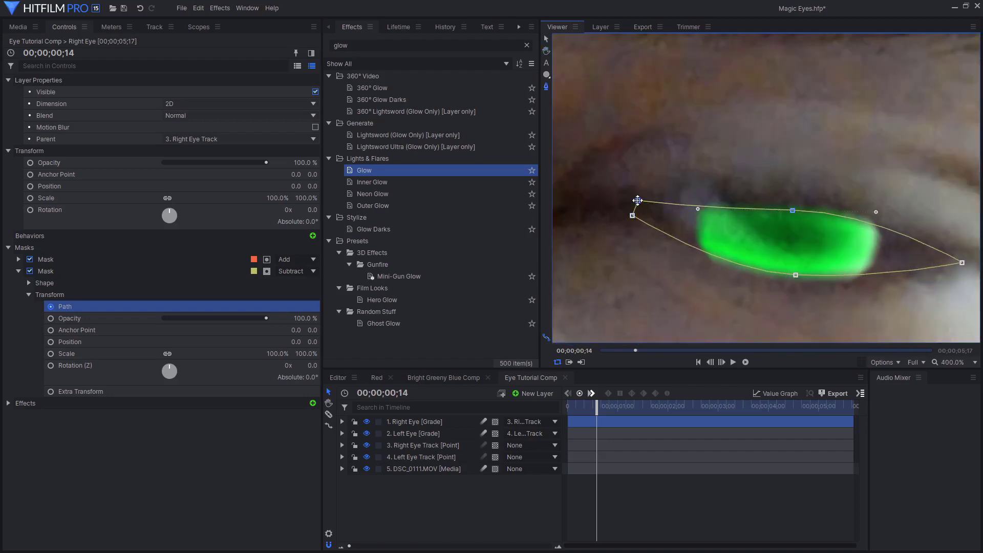
left_click_drag(638, 199, 645, 180)
left_click_drag(796, 275, 796, 257)
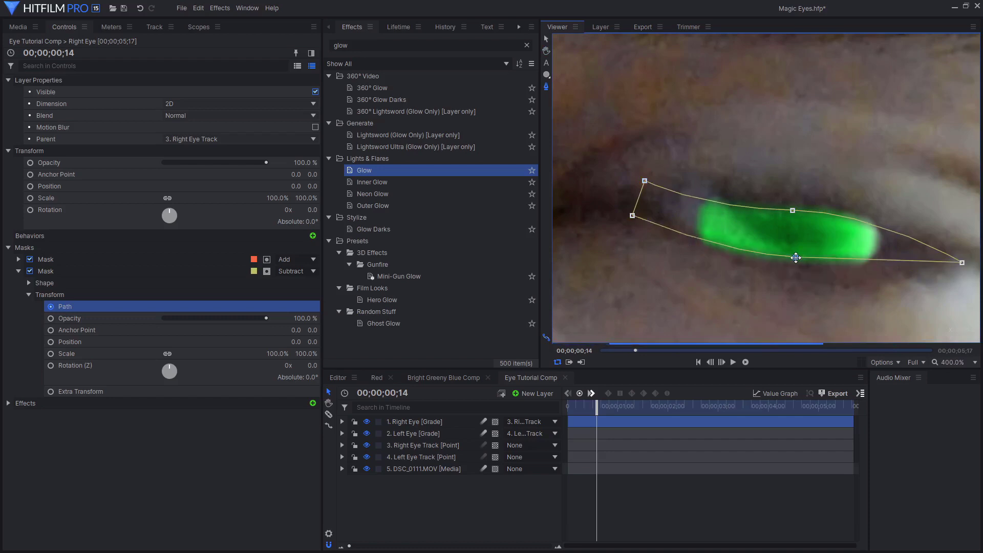
scroll(788, 246, "down", 1)
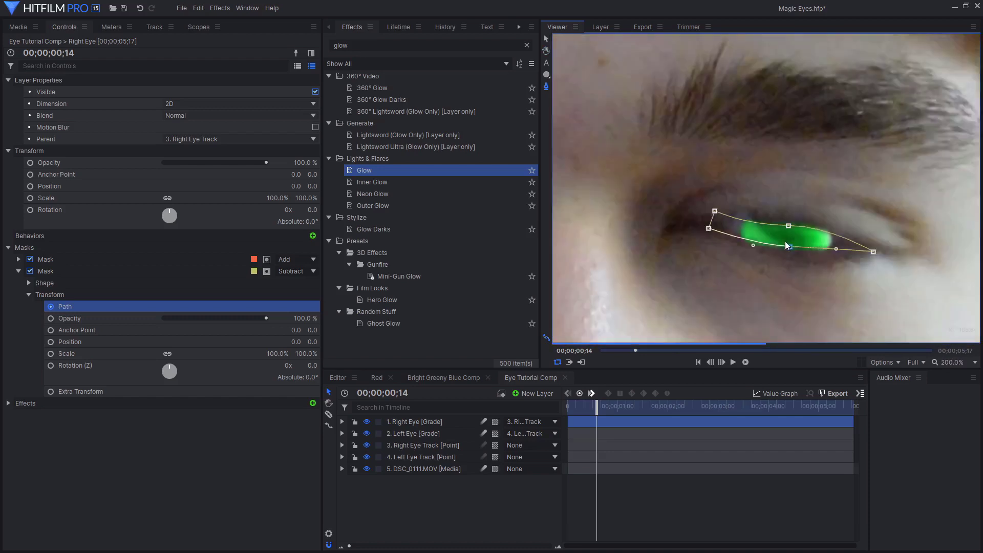
scroll(785, 241, "down", 3)
key("Left")
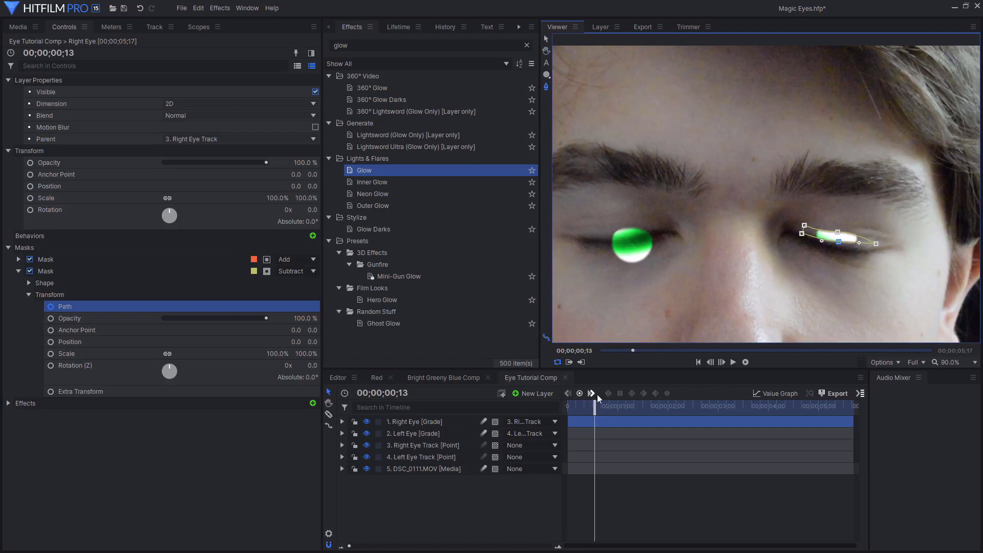
Trim the Right Eye layer to start at frame 13, then select the Left Eye layer.
left_click_drag(567, 422, 597, 418)
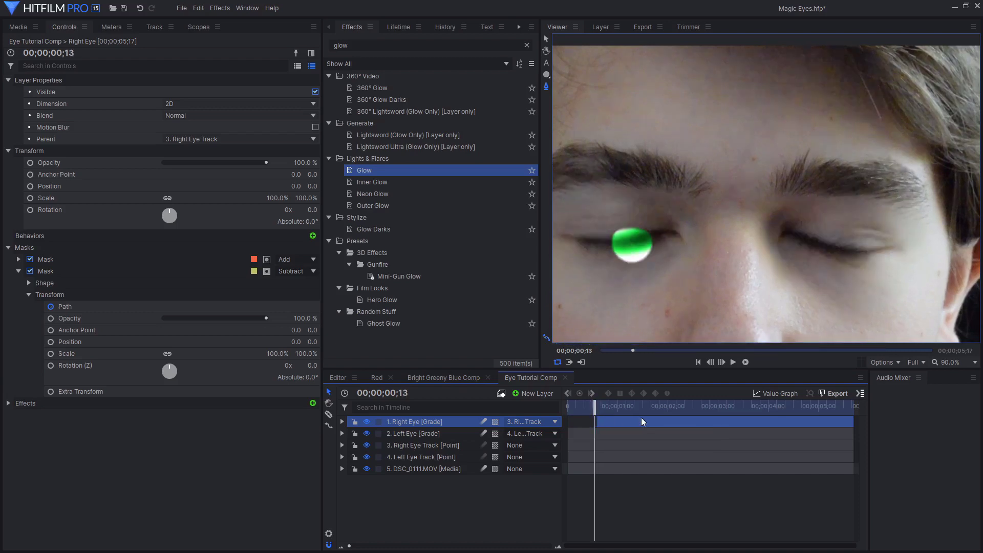
key("Right")
left_click(515, 431)
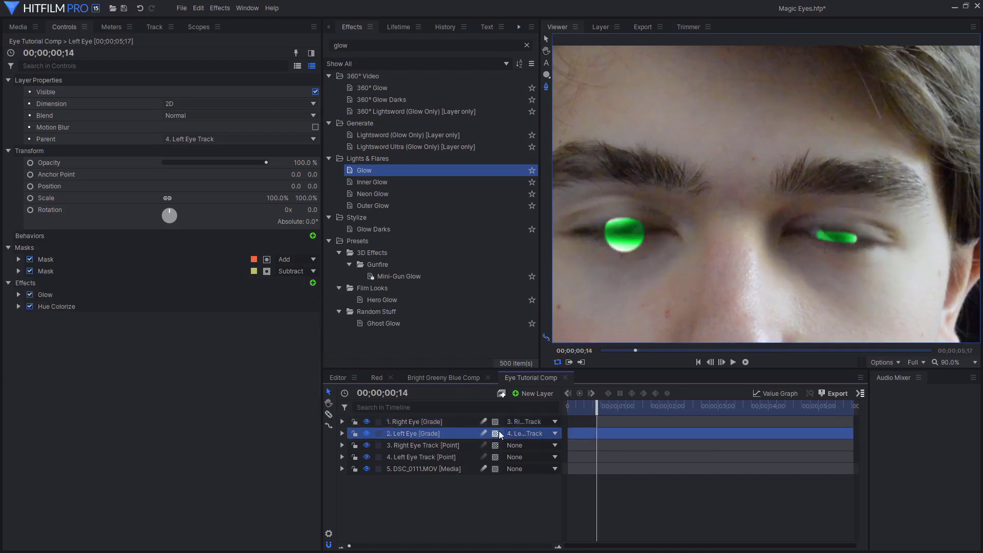
key("Right")
key("Right")
key("Right")
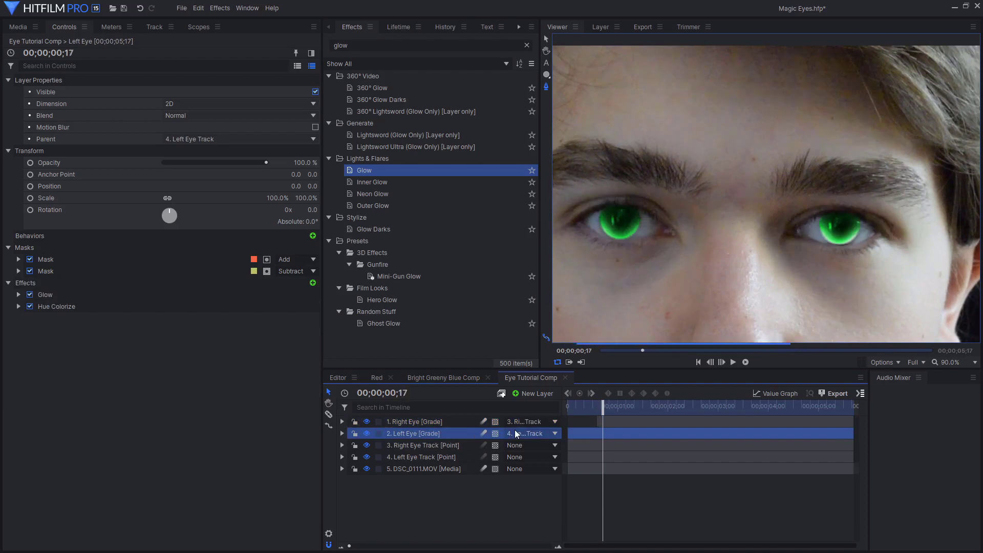
Enable Path keyframing on the left eye's subtract mask.
left_click(72, 272)
scroll(613, 215, "up", 5)
scroll(613, 215, "down", 1)
left_click(28, 294)
left_click(65, 306)
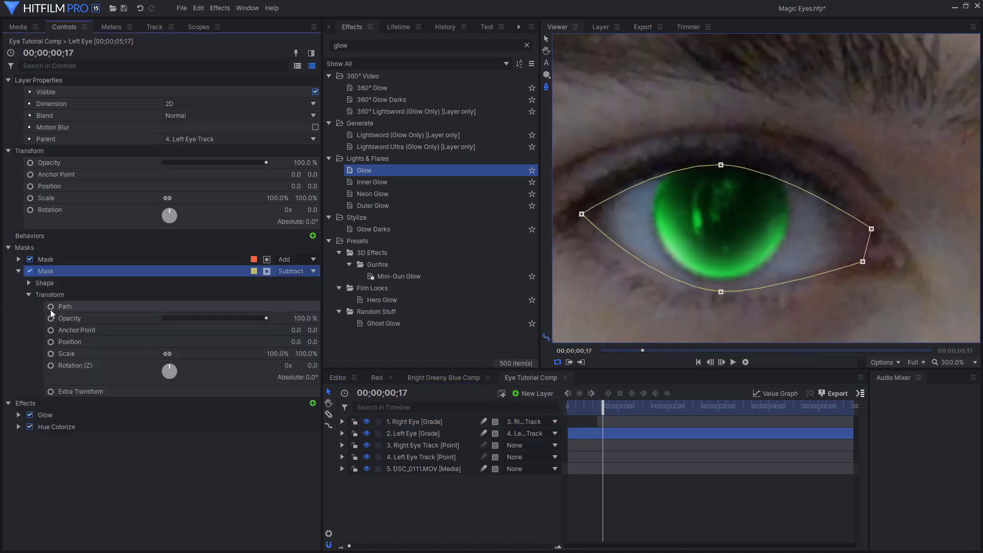
Reshape the left-eye mask to the closing eyelid at frames 15 and 14, then trim its start later.
key("Left")
left_click_drag(866, 228, 857, 260)
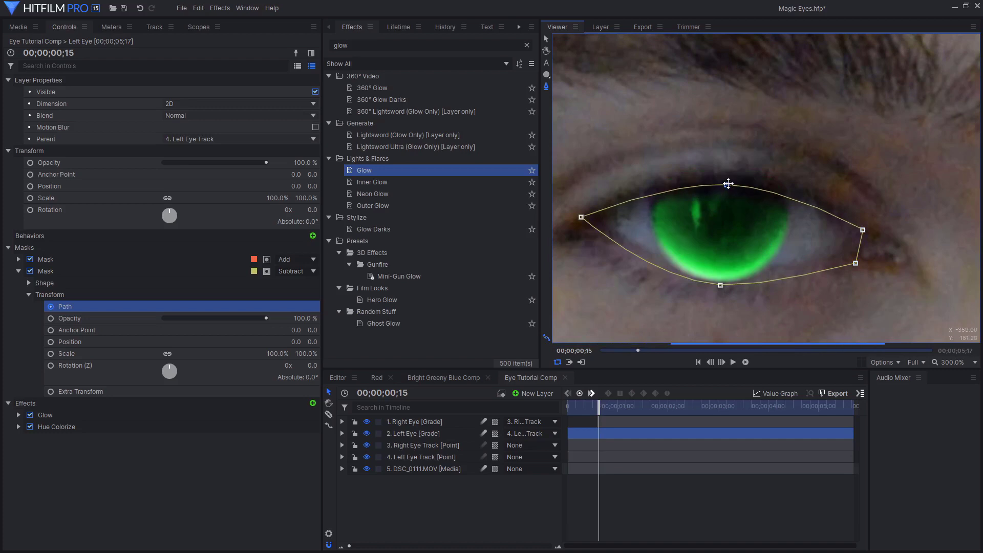
key("Left")
key("Left")
left_click_drag(744, 231, 743, 246)
left_click_drag(743, 299, 742, 257)
left_click_drag(878, 268, 842, 246)
left_click(568, 491)
left_click_drag(947, 362, 951, 367)
Fit the frame in the viewer and render a preview of the composition.
left_click(951, 367)
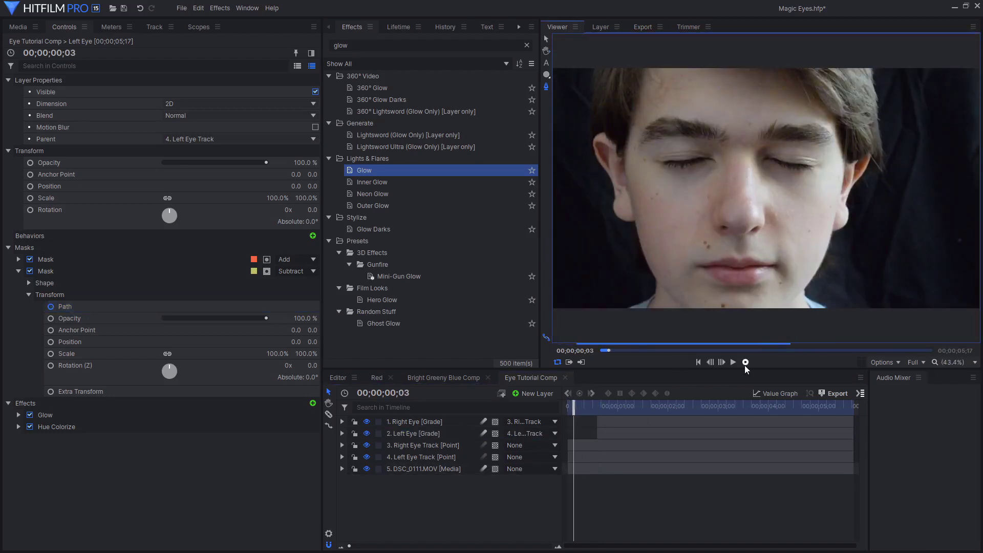
left_click(745, 362)
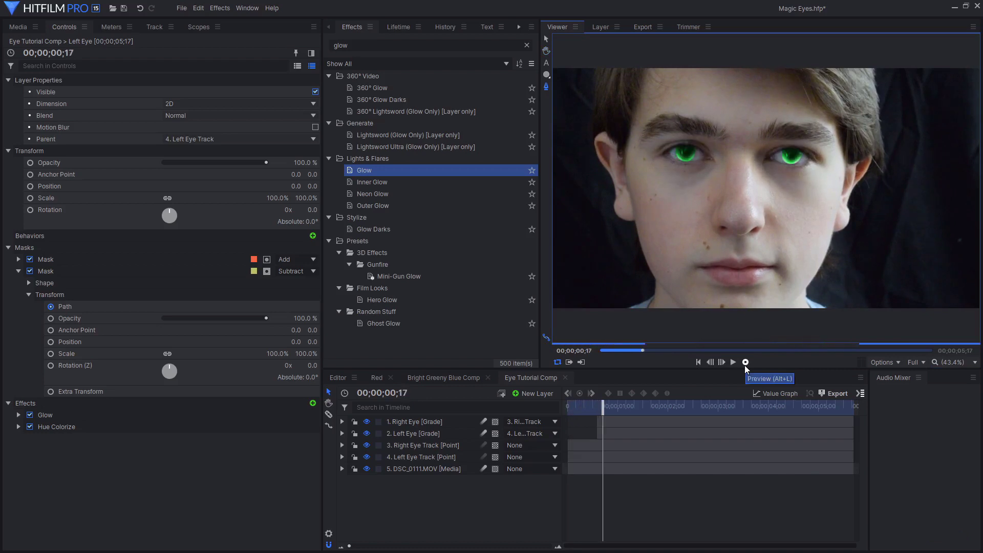